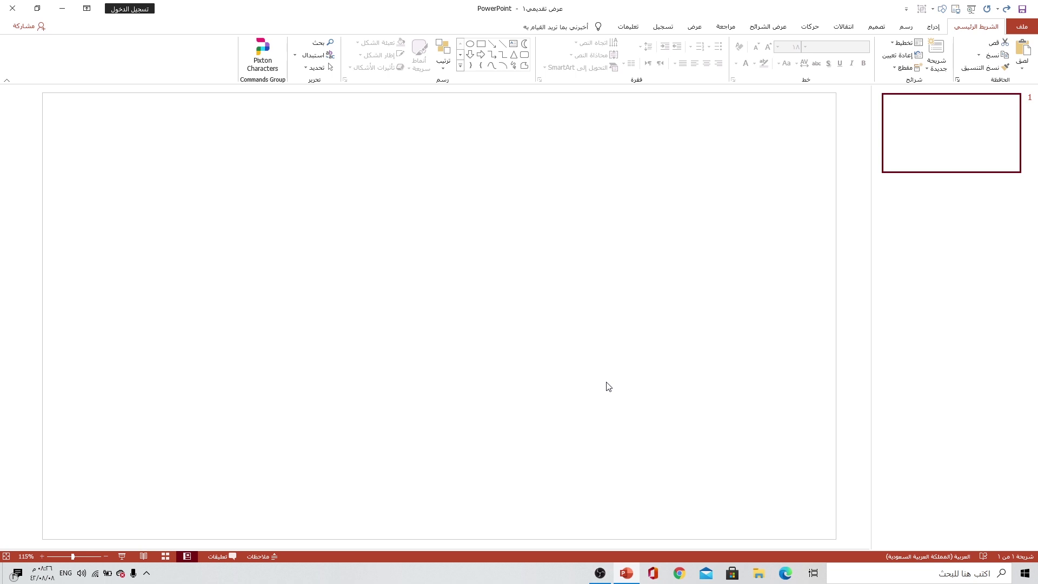
Step: Fill the slide background with solid dark blue-grey navy, then turn on the centre guides
right_click(638, 266)
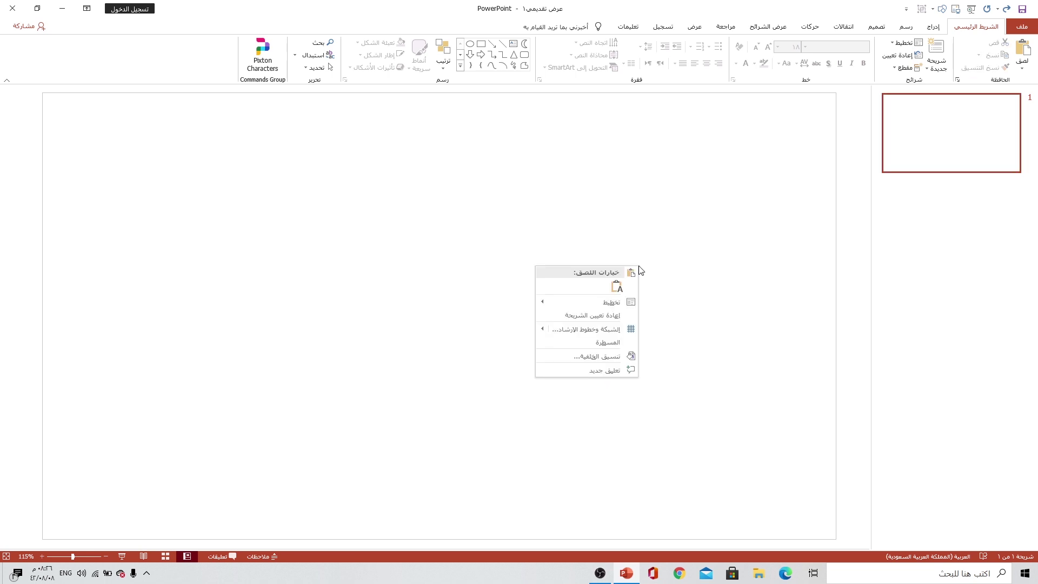
left_click(597, 356)
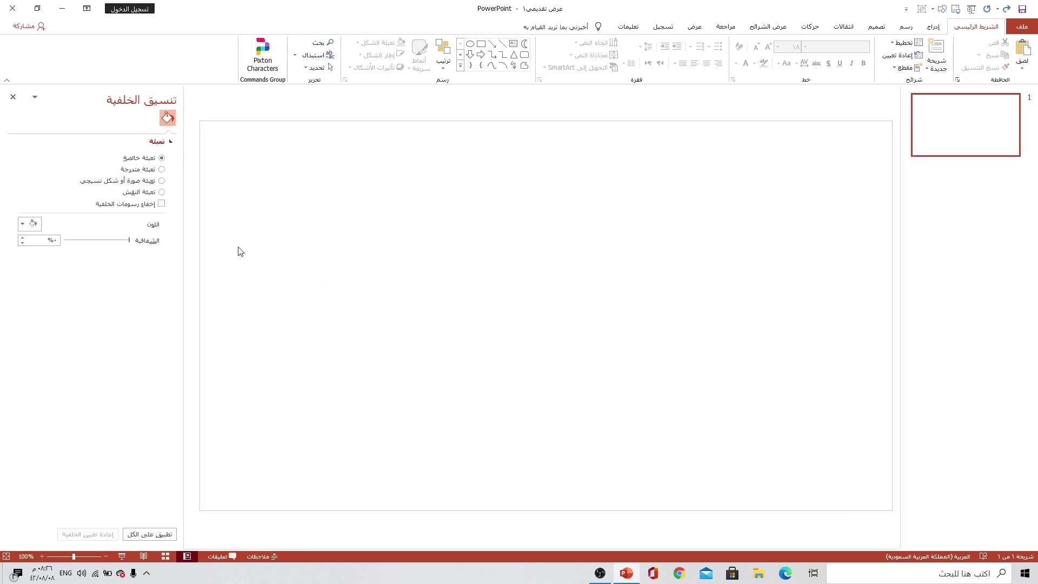
left_click(36, 226)
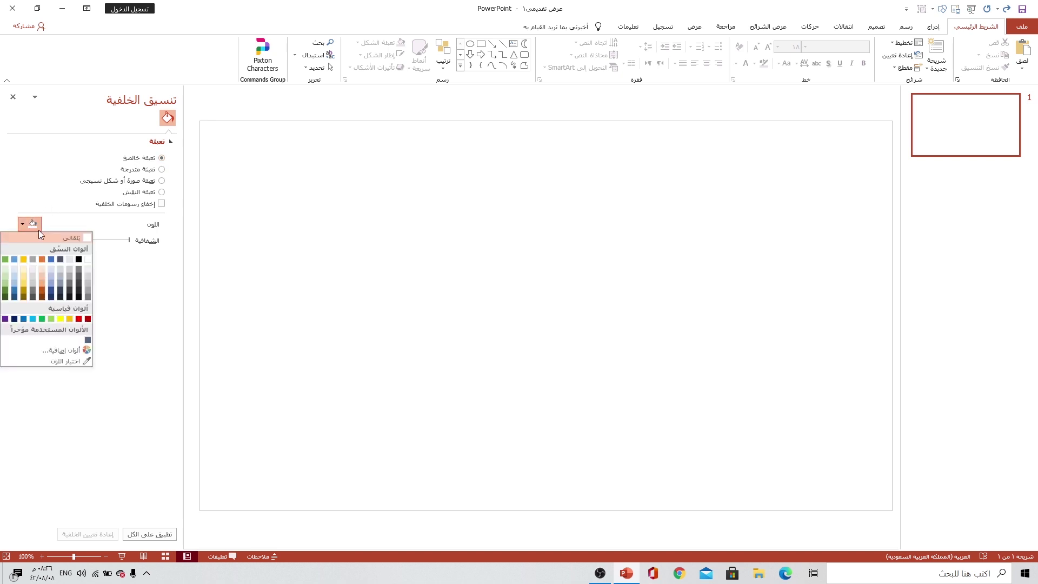
left_click(60, 293)
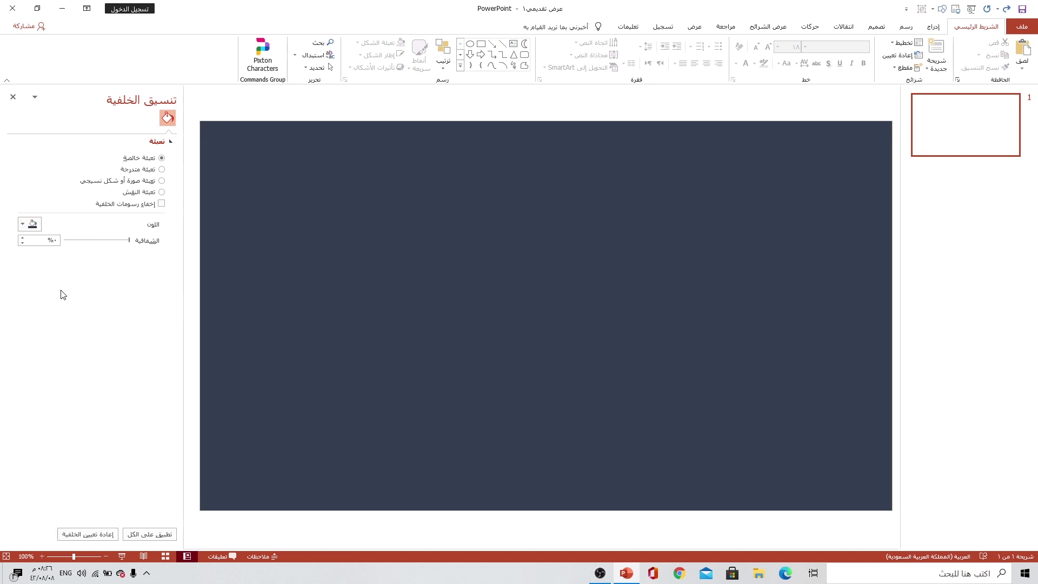
left_click(692, 28)
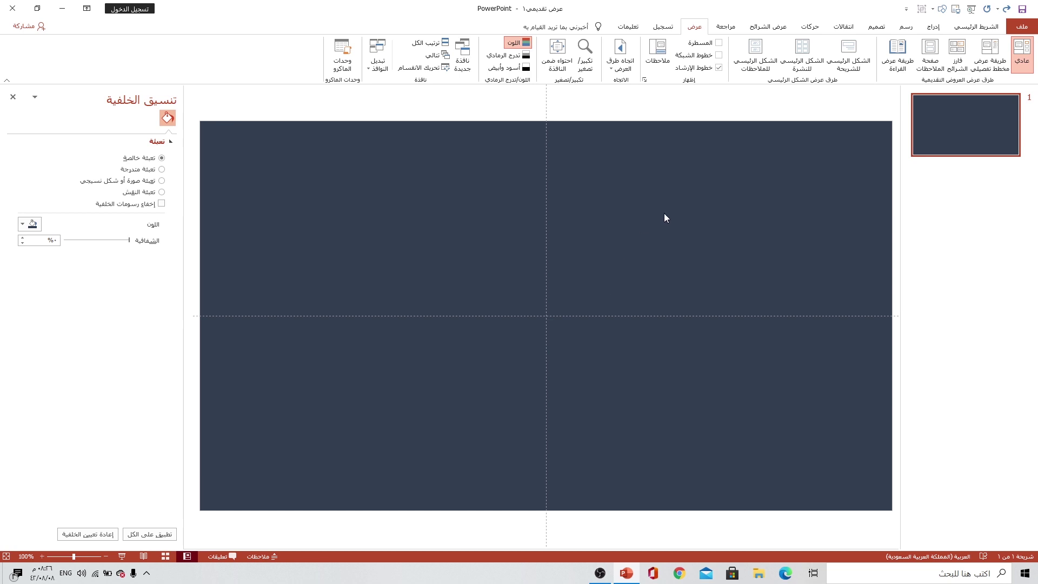
Step: Draw a blue Oval circle near the middle of the slide
left_click(934, 27)
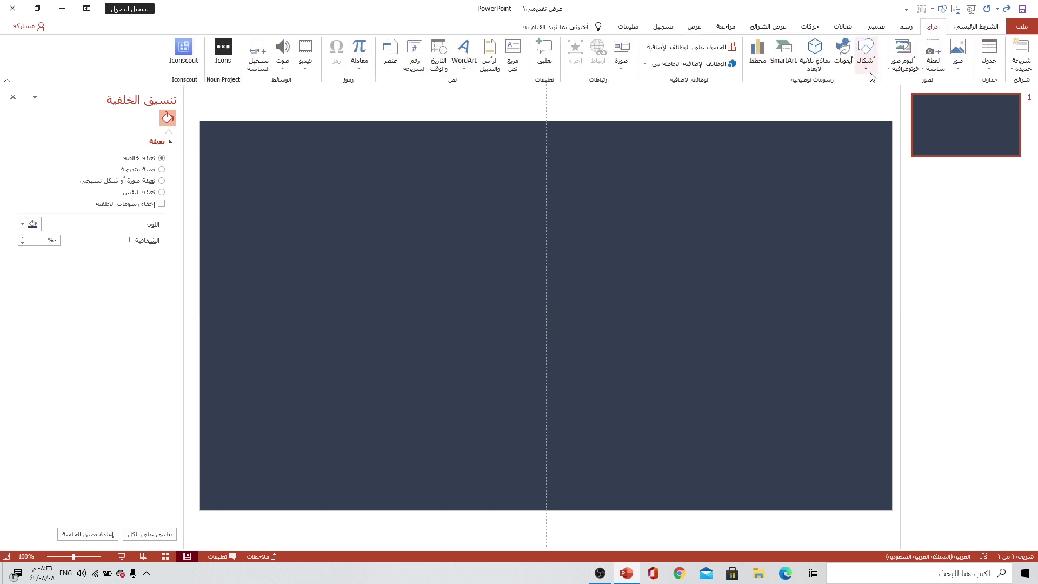
left_click(865, 54)
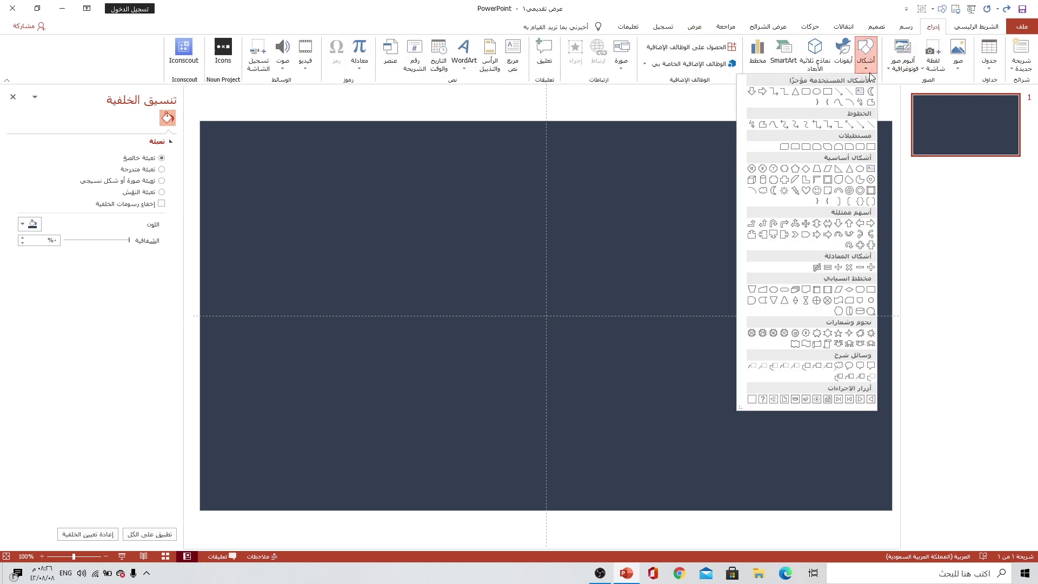
left_click(817, 93)
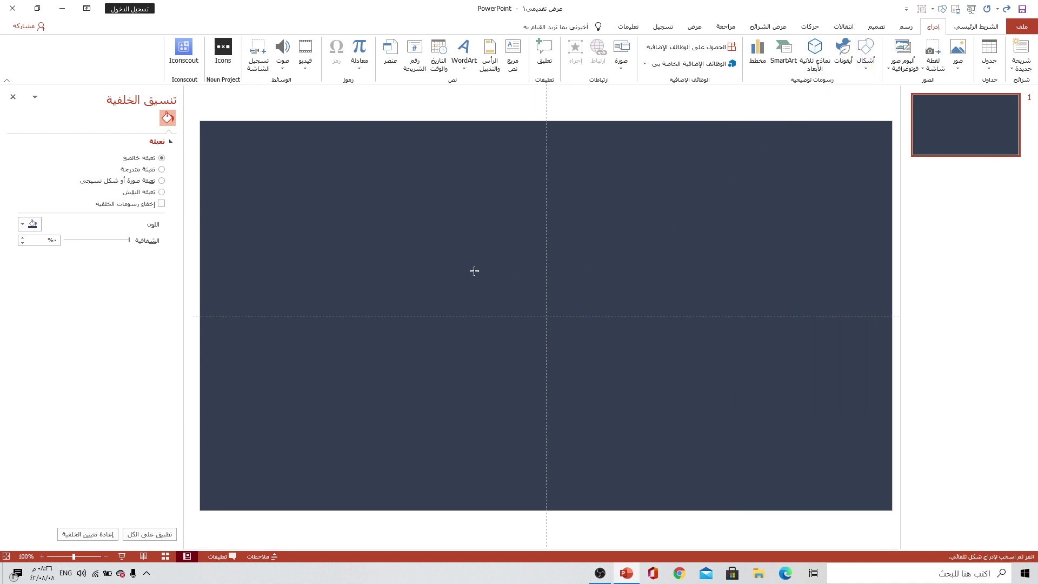
mouse_move(493, 253)
left_mouse_down()
mouse_move(584, 364)
mouse_move(573, 335)
left_mouse_up()
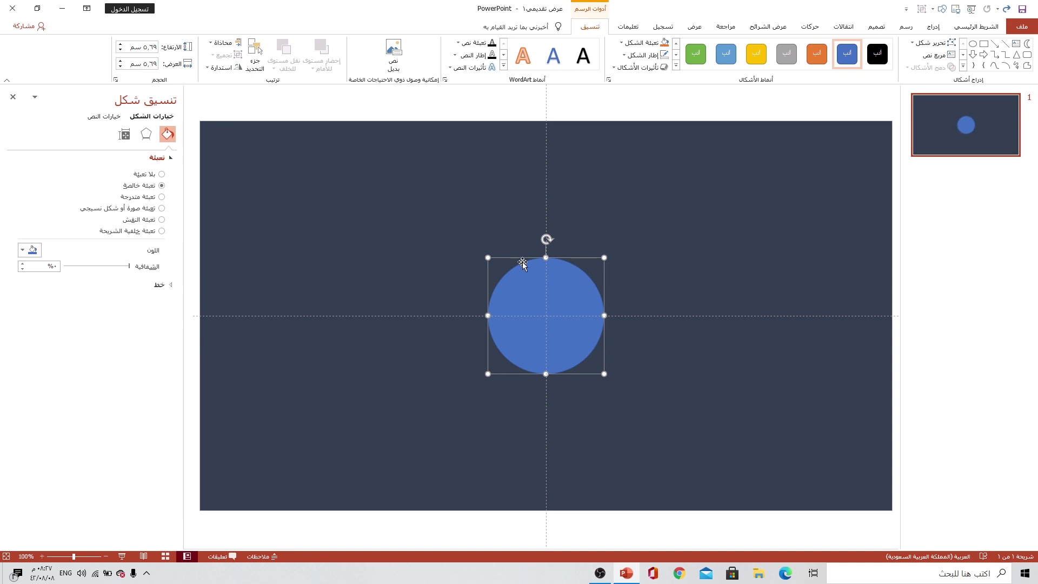
Step: Align the circle to the slide's horizontal and vertical centre
left_click(223, 43)
left_click(193, 72)
left_click(221, 43)
left_click(187, 115)
left_click(414, 284)
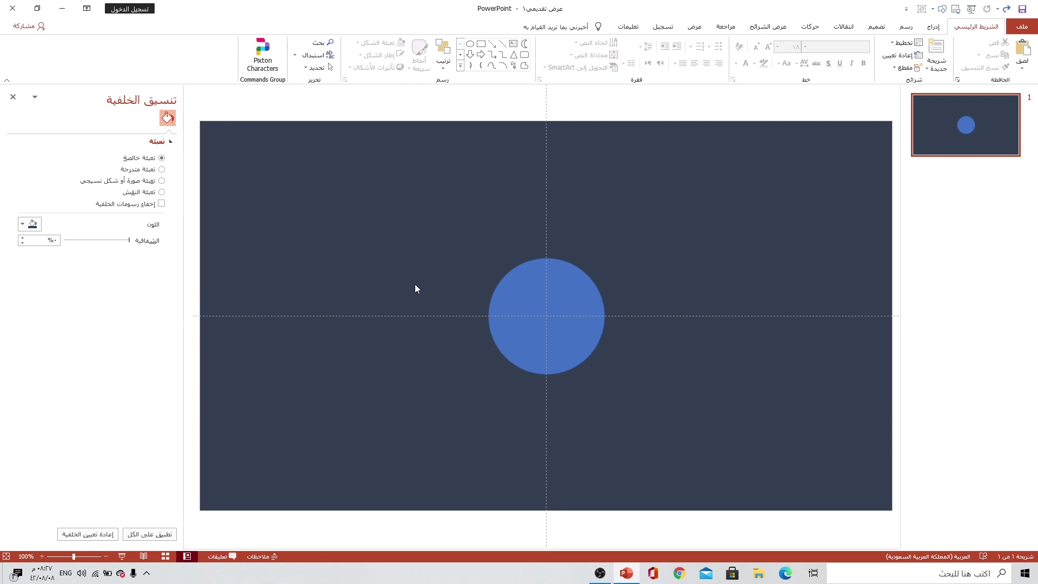
Step: Remove the blue circle's outline
left_click(538, 282)
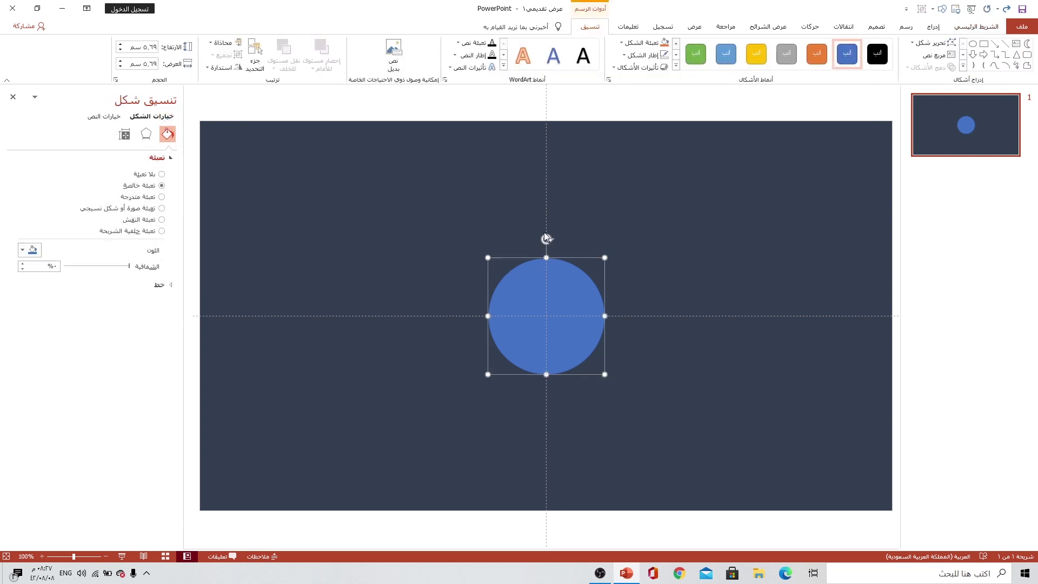
left_click(644, 56)
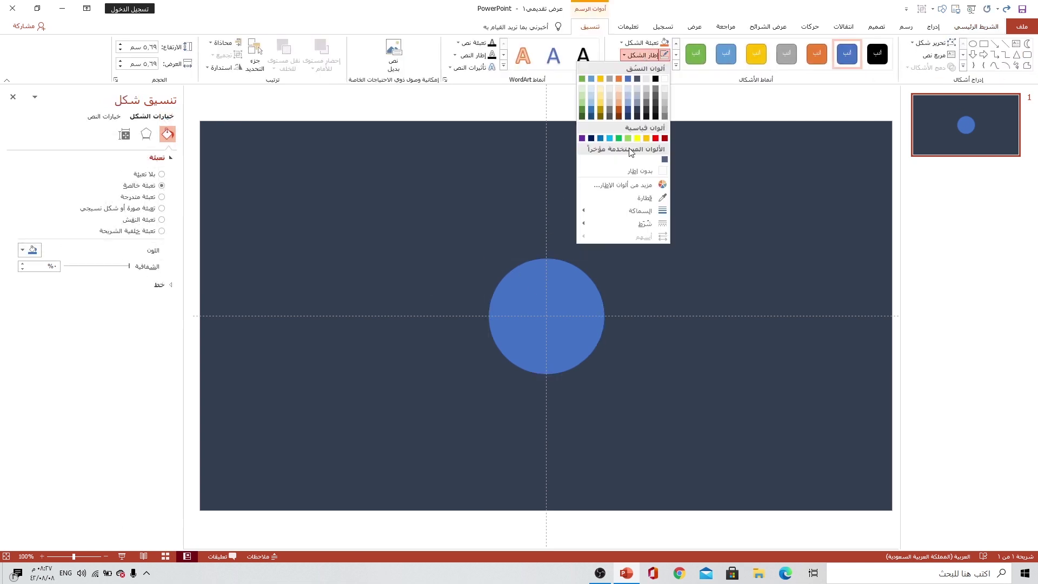
left_click(636, 172)
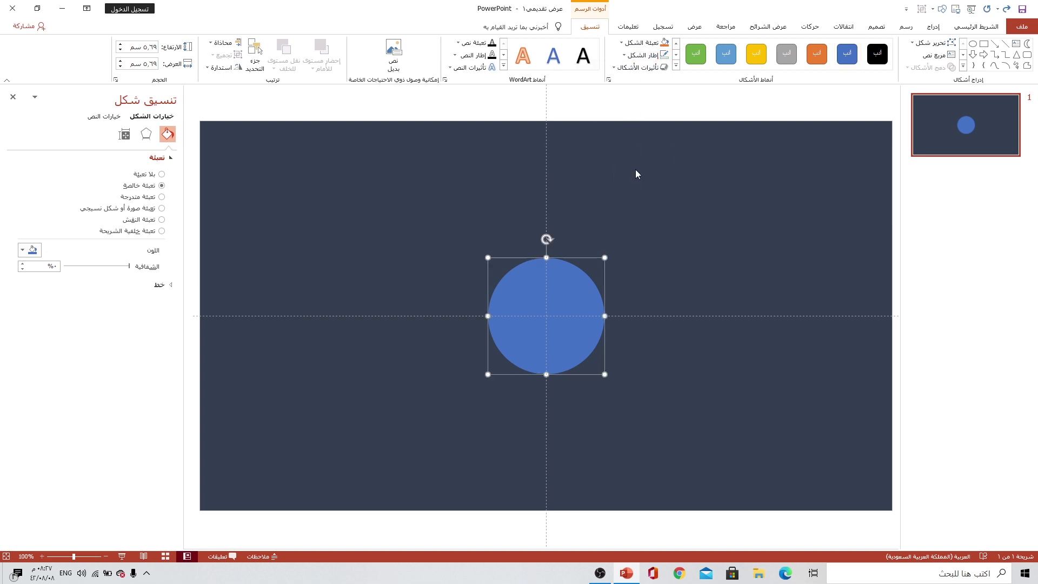
left_click(934, 27)
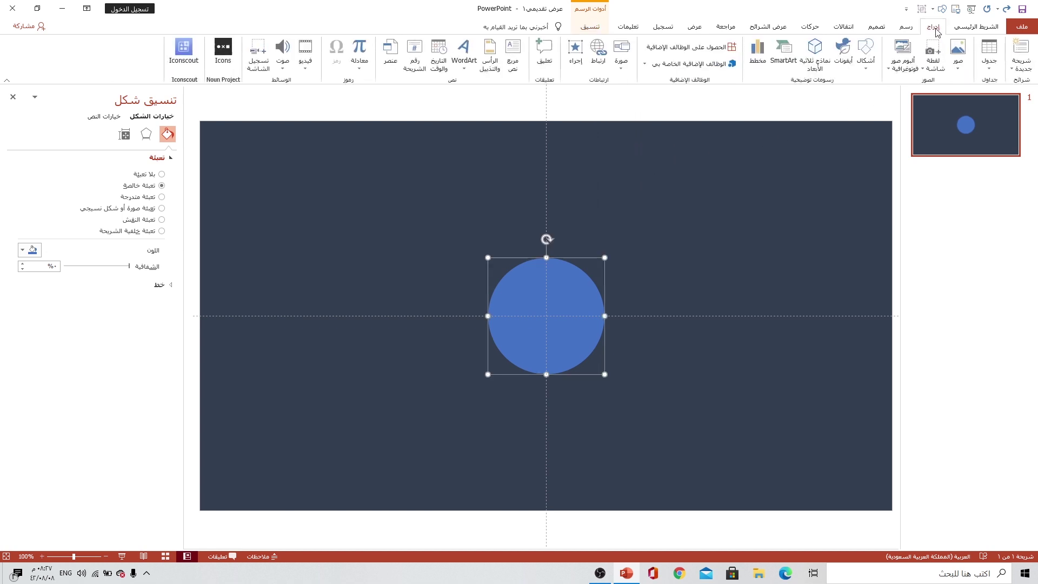
Step: Draw a Moon shape, size it to the circle's height, and place it right of the circle
left_click(865, 55)
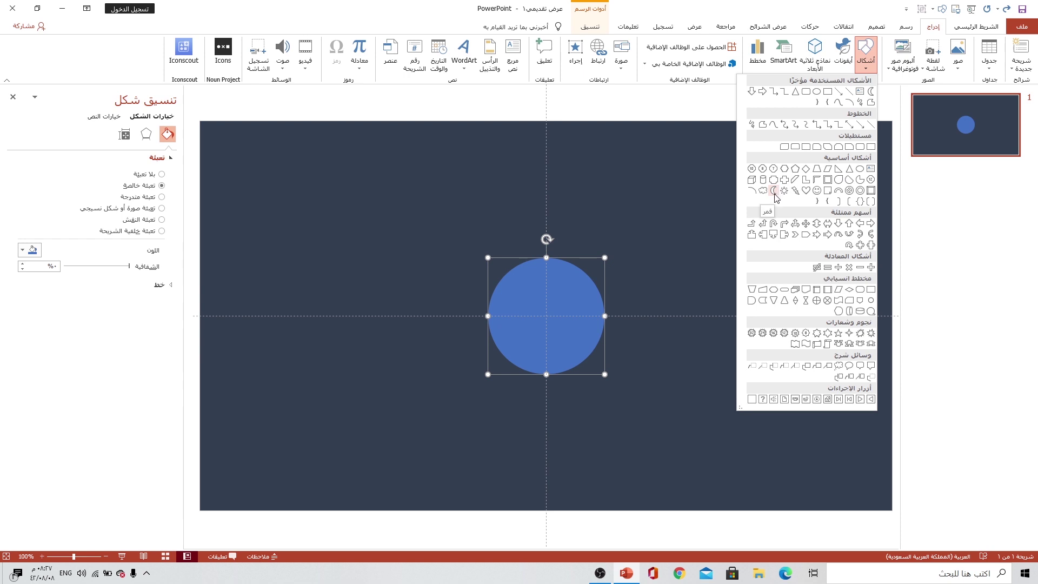
left_click(774, 191)
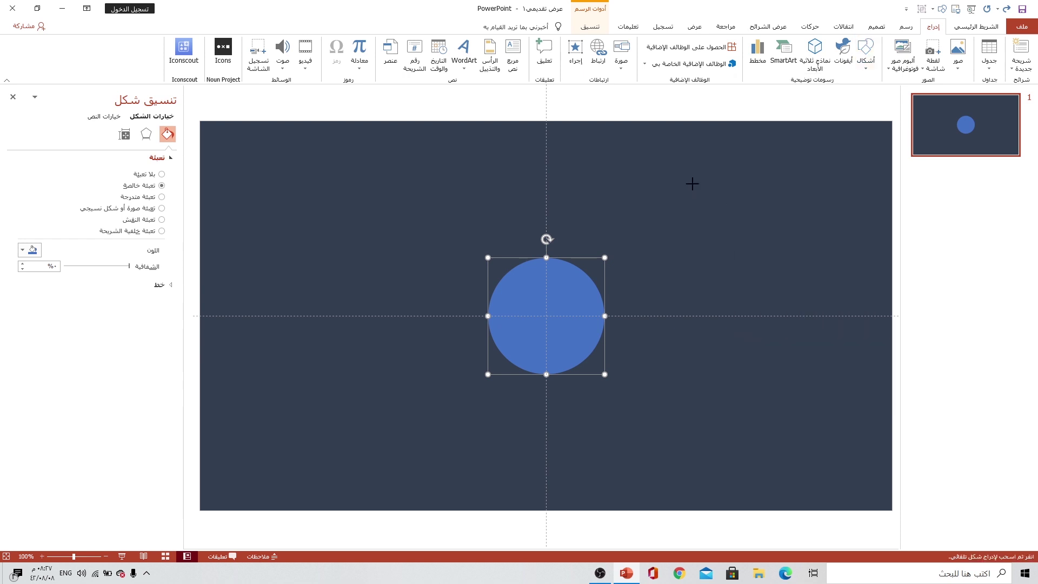
left_click_drag(692, 187, 744, 287)
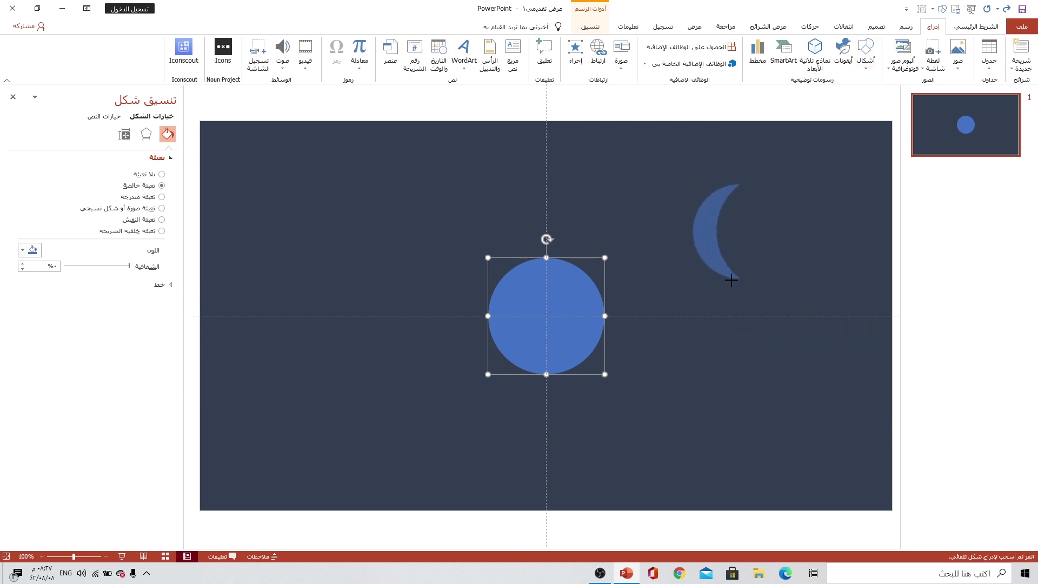
left_click_drag(713, 236, 503, 314)
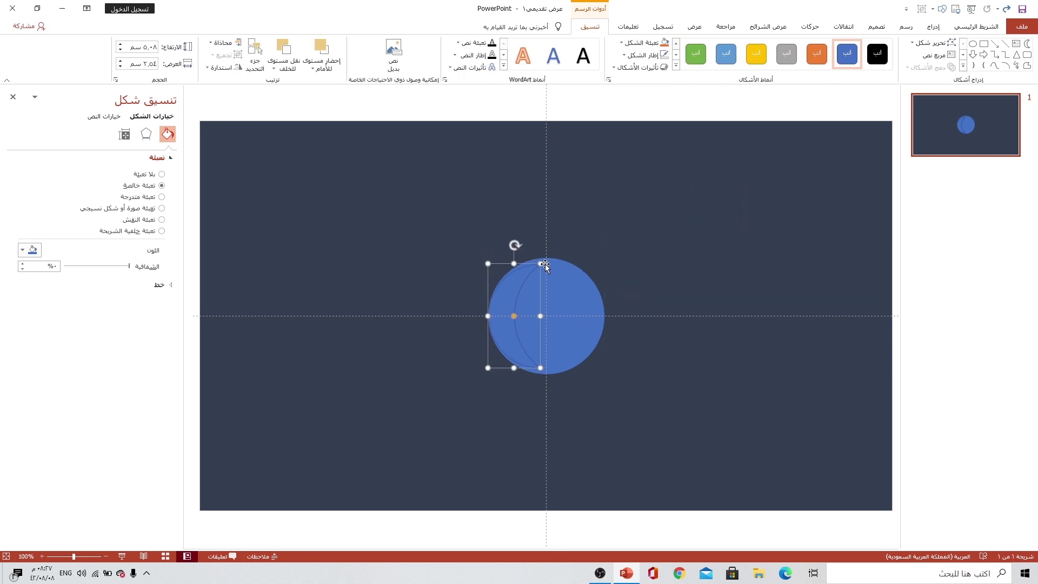
left_click_drag(541, 260, 545, 258)
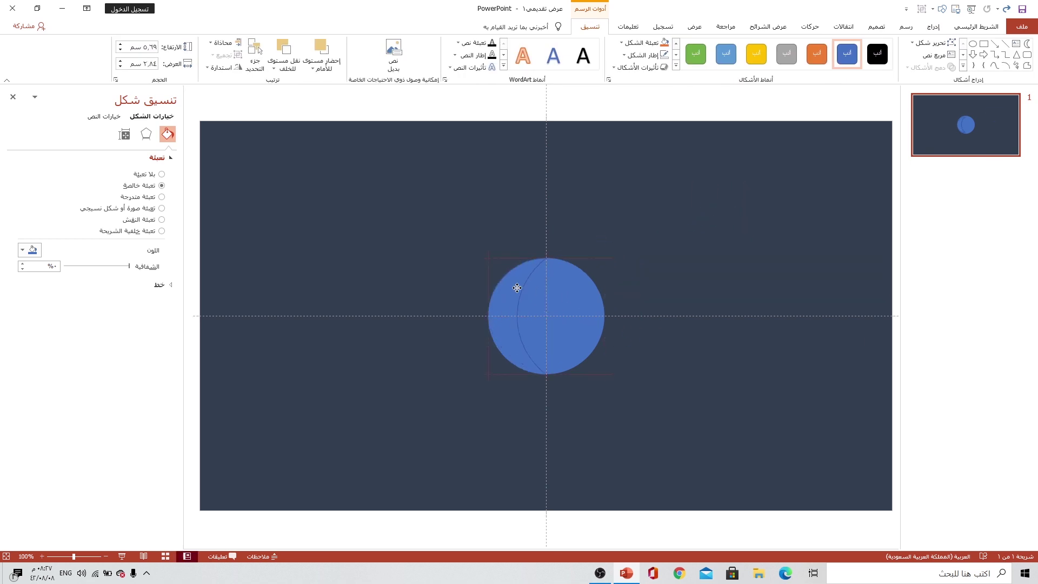
left_click(511, 287)
left_click_drag(510, 287, 707, 231)
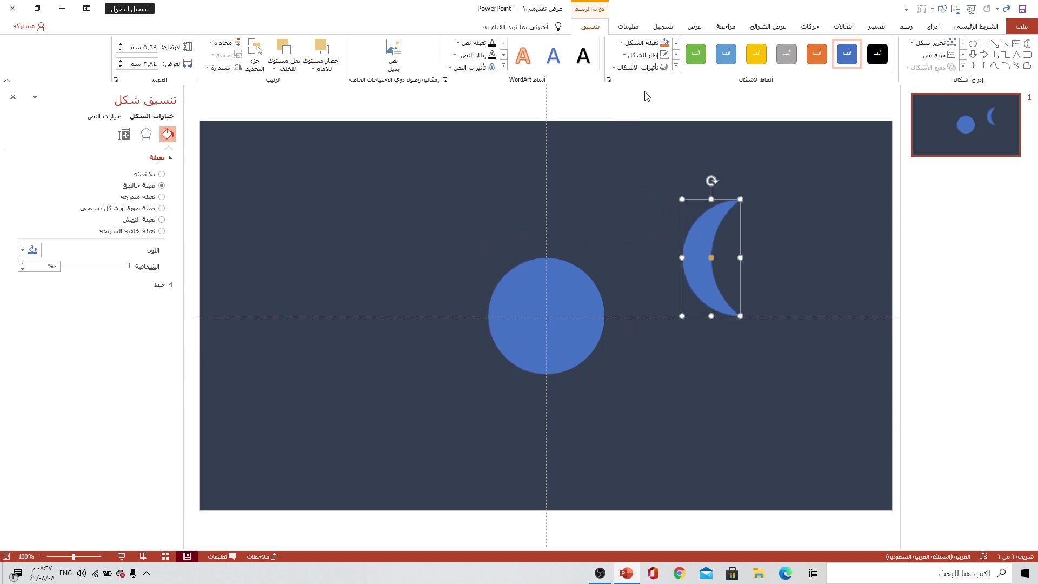
Step: Give the moon no outline and a light grey-blue fill
left_click(644, 59)
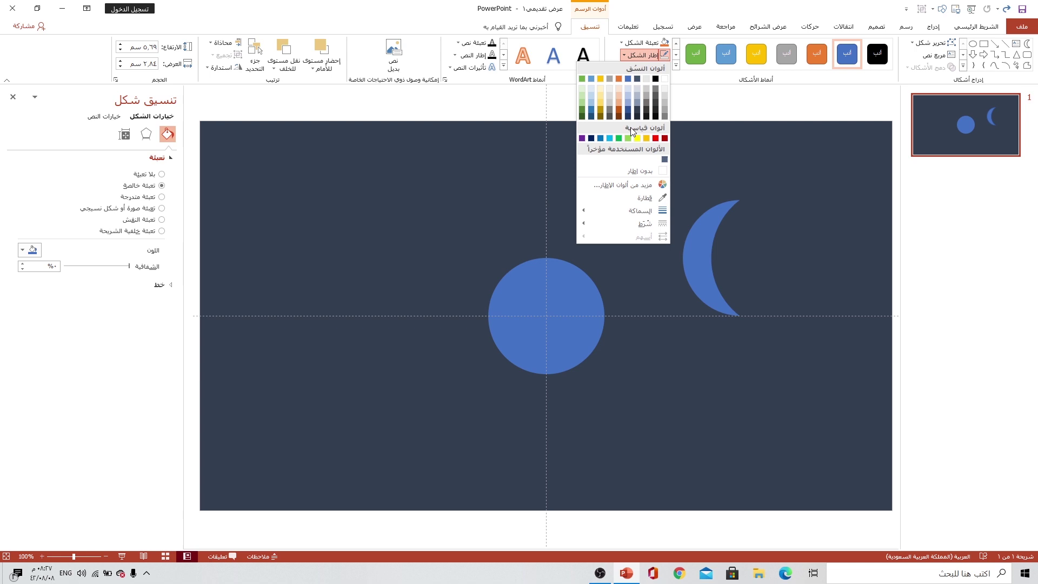
left_click(627, 172)
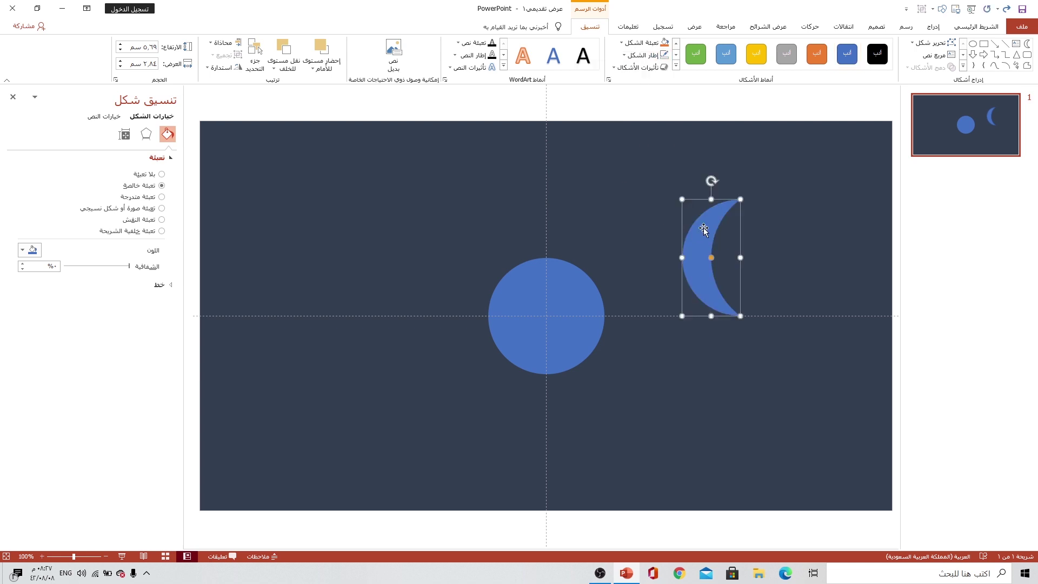
left_click(23, 250)
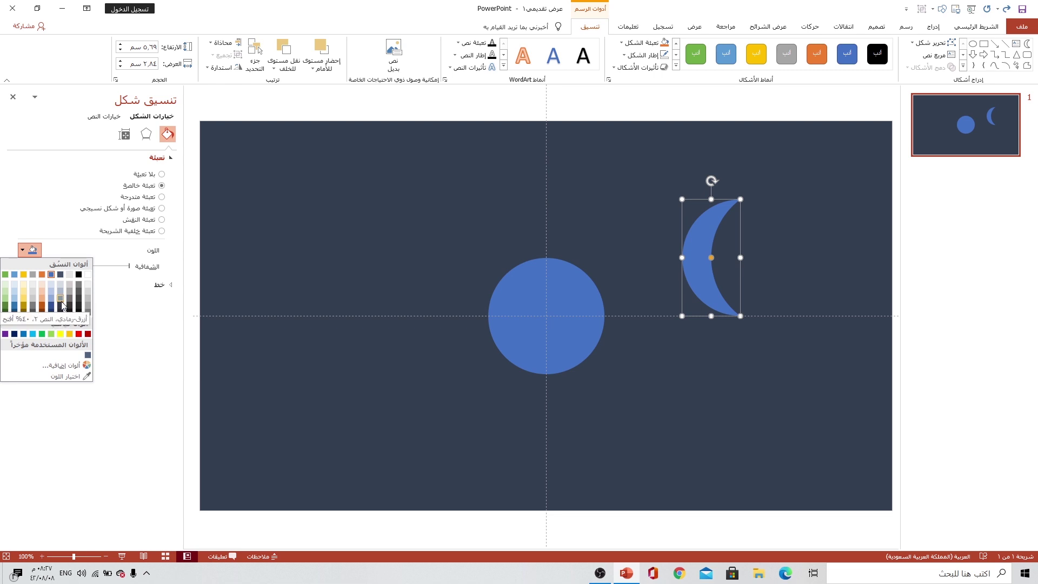
left_click(61, 301)
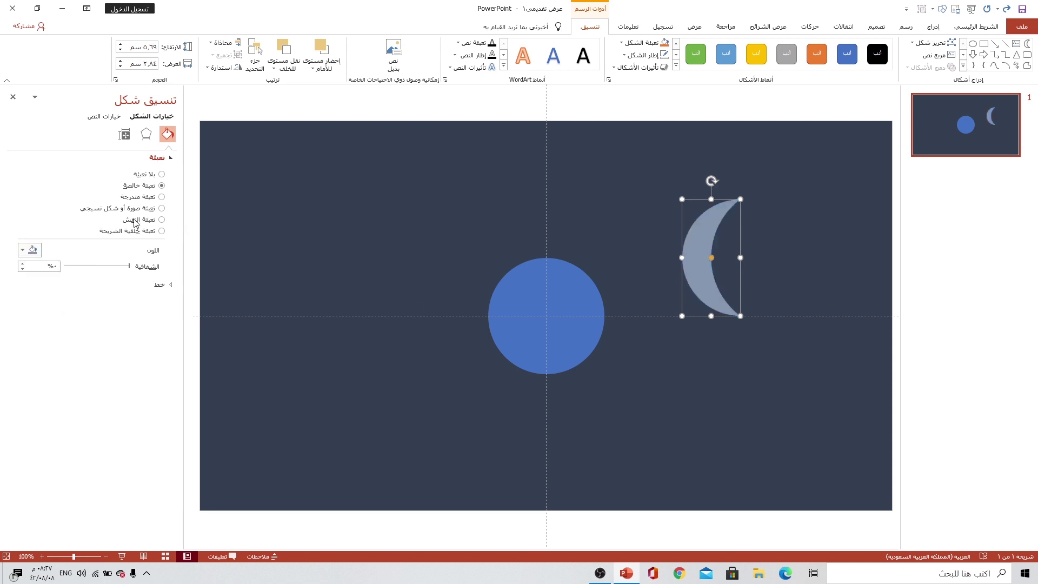
left_click(151, 136)
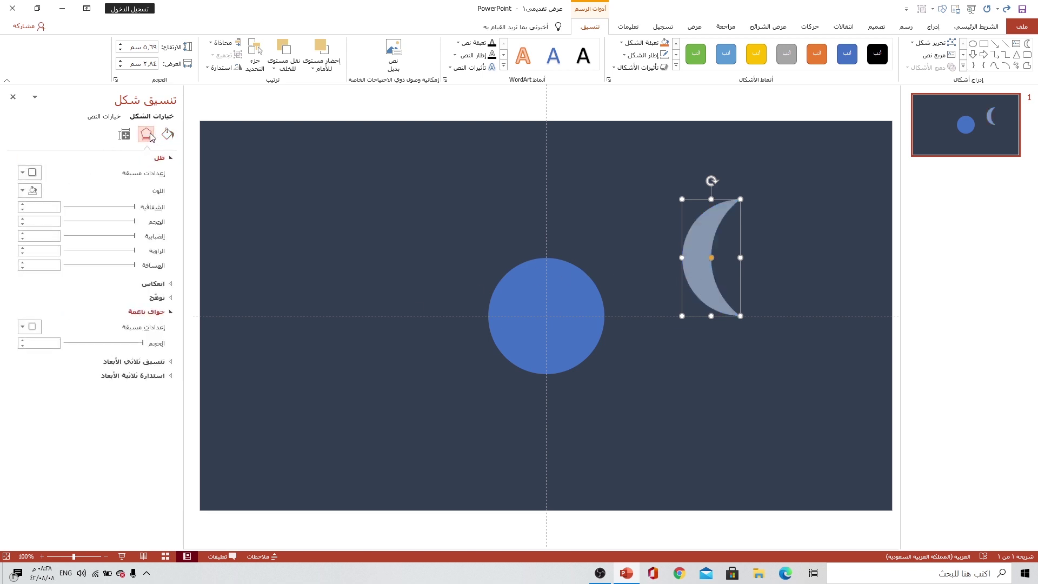
Step: Give the crescent soft edges and rotate it 90° right
left_click(158, 158)
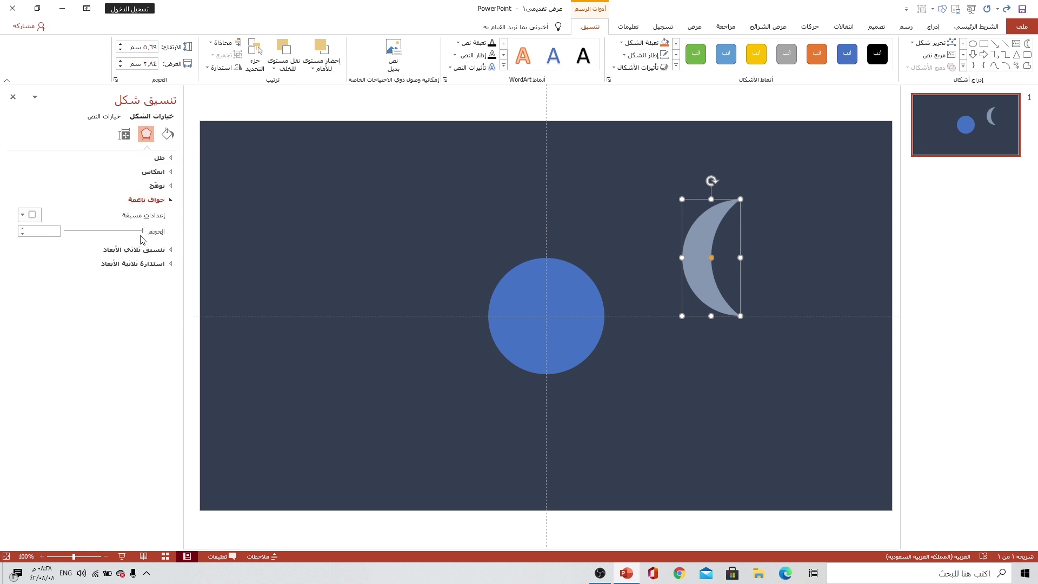
left_click_drag(144, 232, 138, 236)
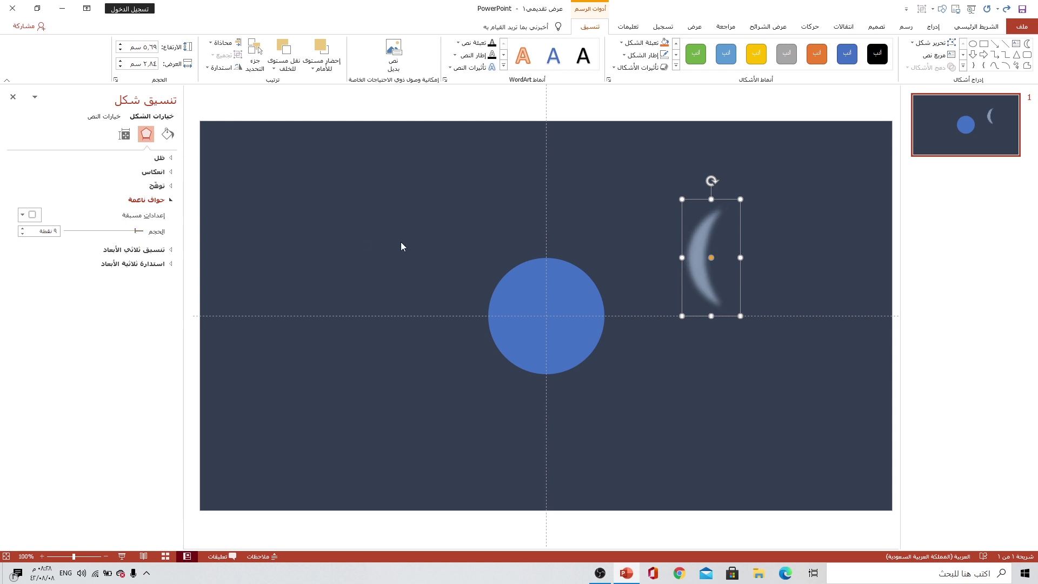
left_click(221, 67)
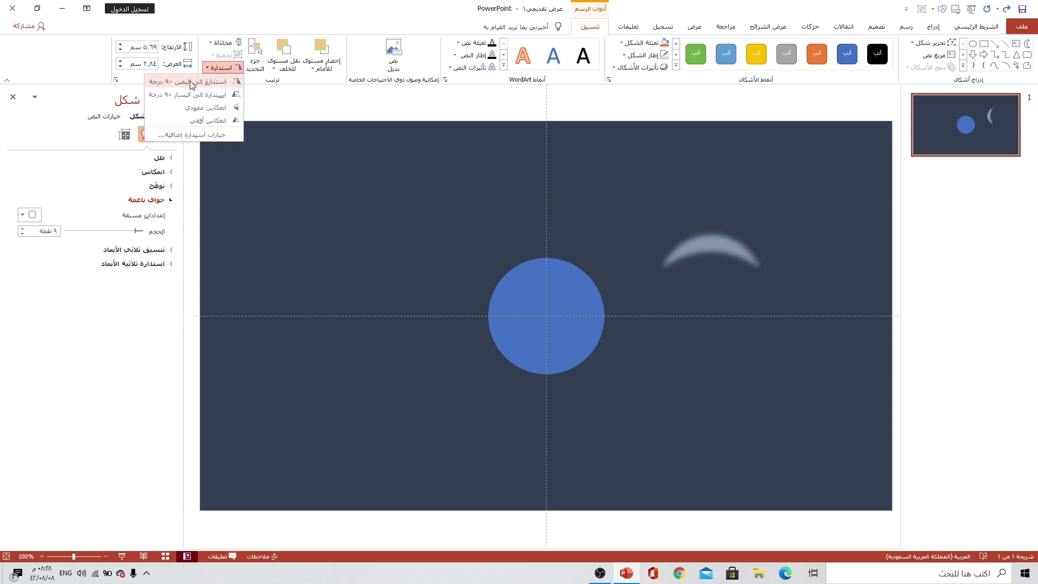
left_click(191, 81)
Step: Tuck the crescent behind the top of the circle and drag a copy up and right
mouse_move(734, 243)
left_mouse_down()
mouse_move(585, 244)
mouse_move(572, 267)
left_mouse_up()
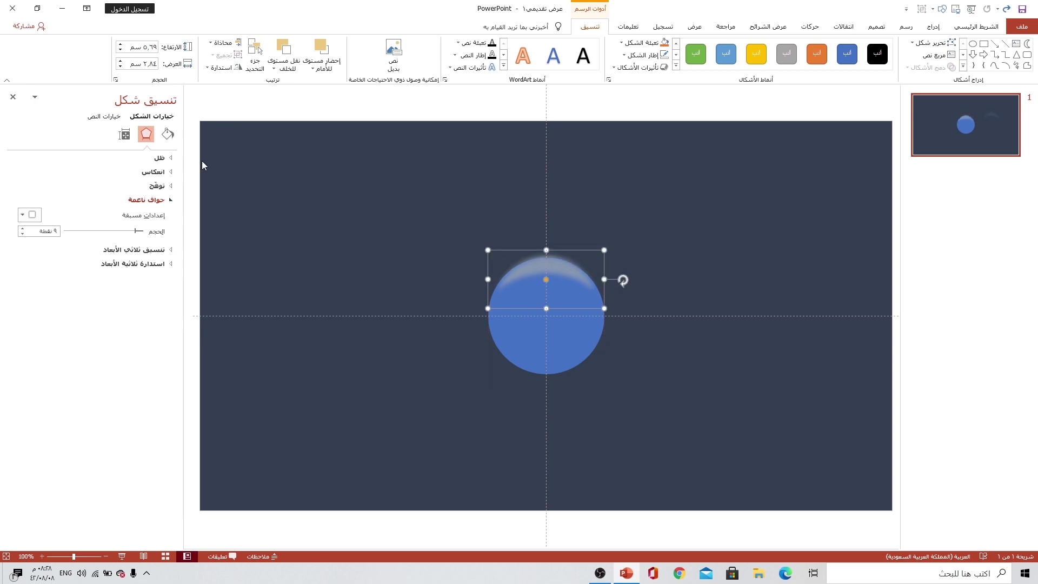
left_click(284, 64)
left_click(259, 96)
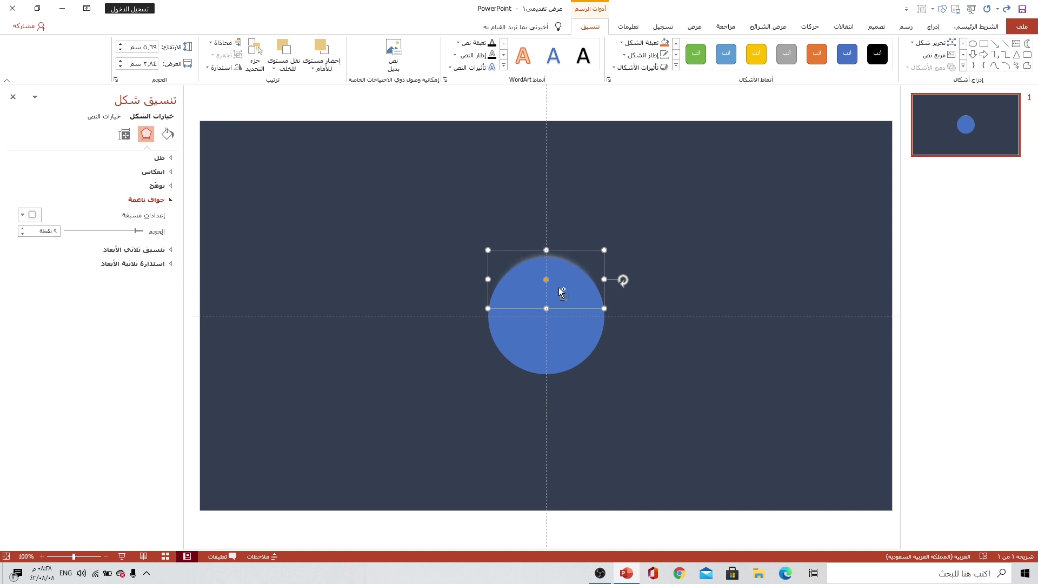
left_click_drag(561, 291, 637, 262)
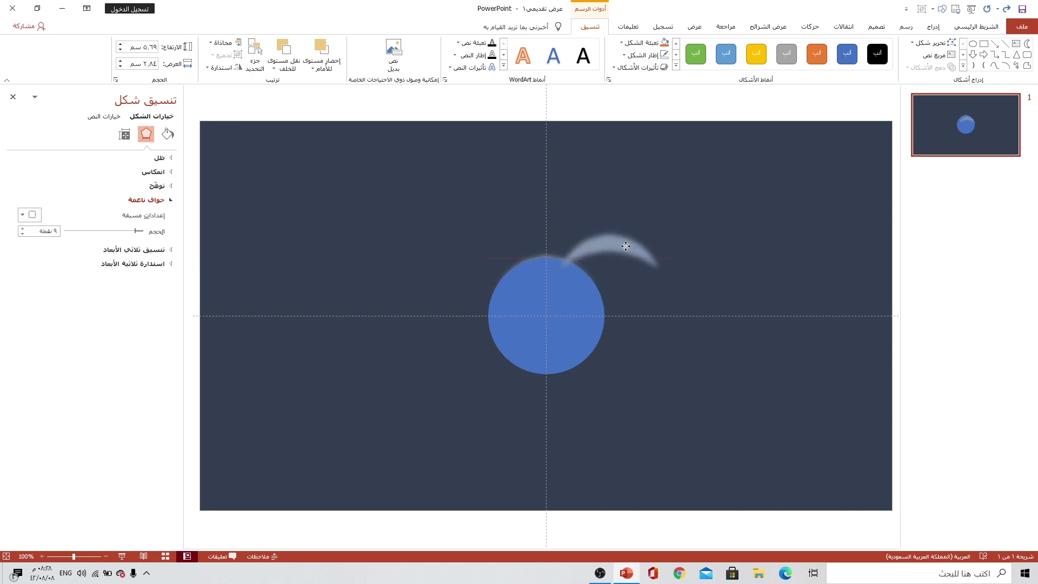
Step: Fill the copied crescent dark blue-grey and flip it vertically
left_click(167, 134)
left_click(23, 250)
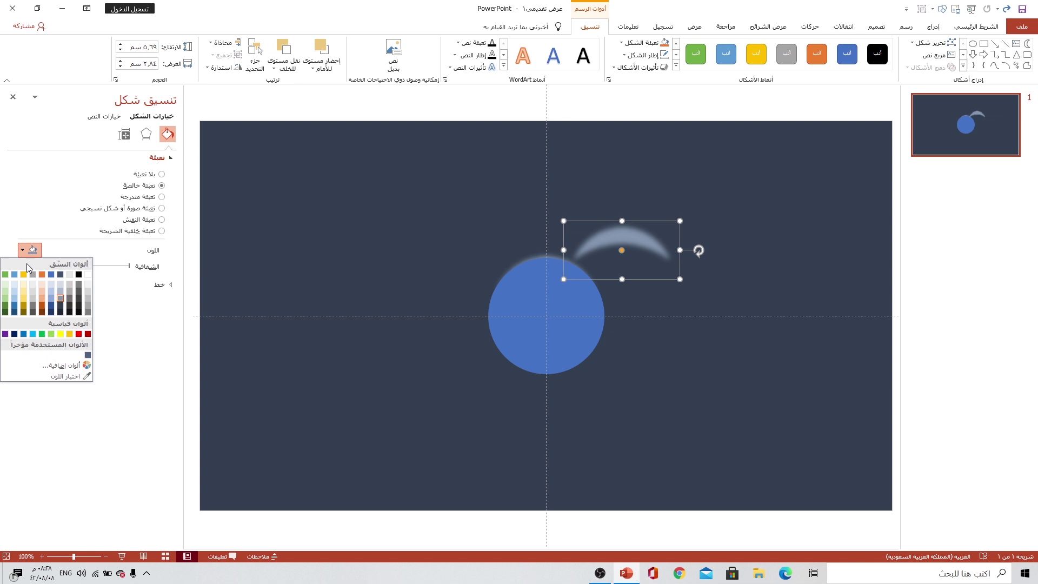
left_click(60, 312)
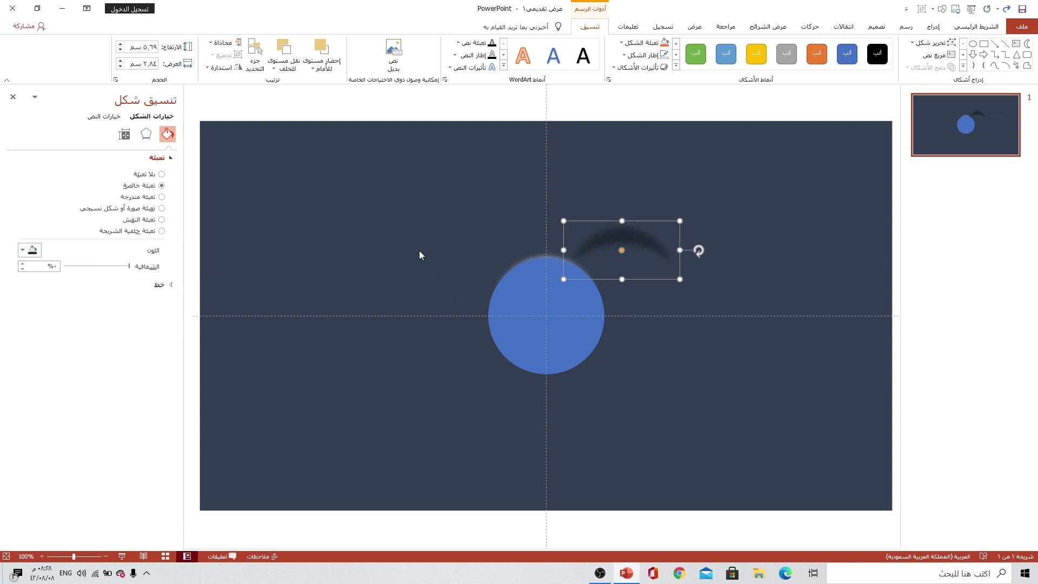
left_click(224, 67)
left_click(209, 110)
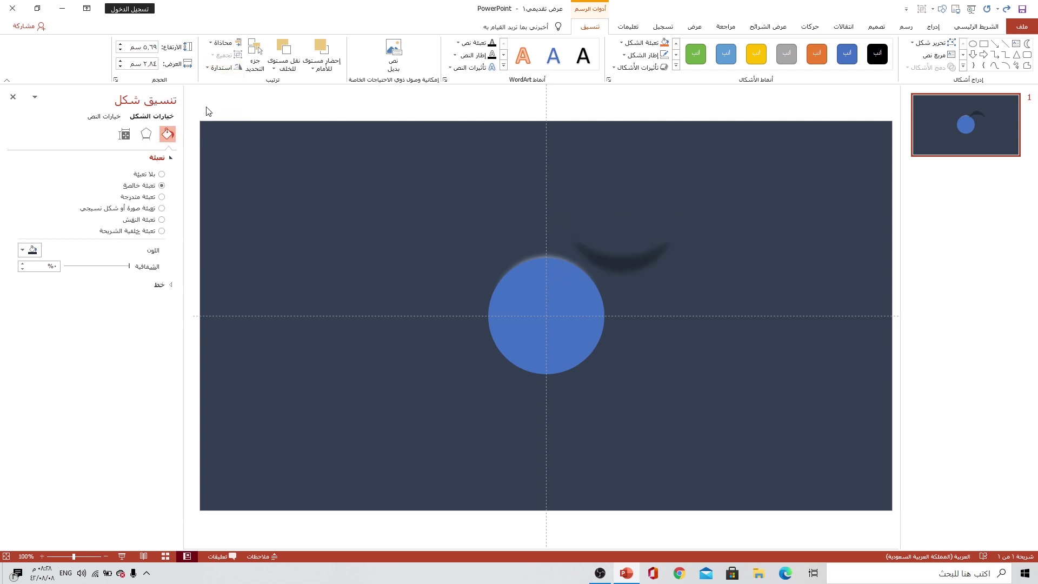
Step: Tuck the dark crescent behind the circle's bottom edge, then select the circle to recolour its fill
left_click_drag(656, 251, 582, 356)
left_click(275, 68)
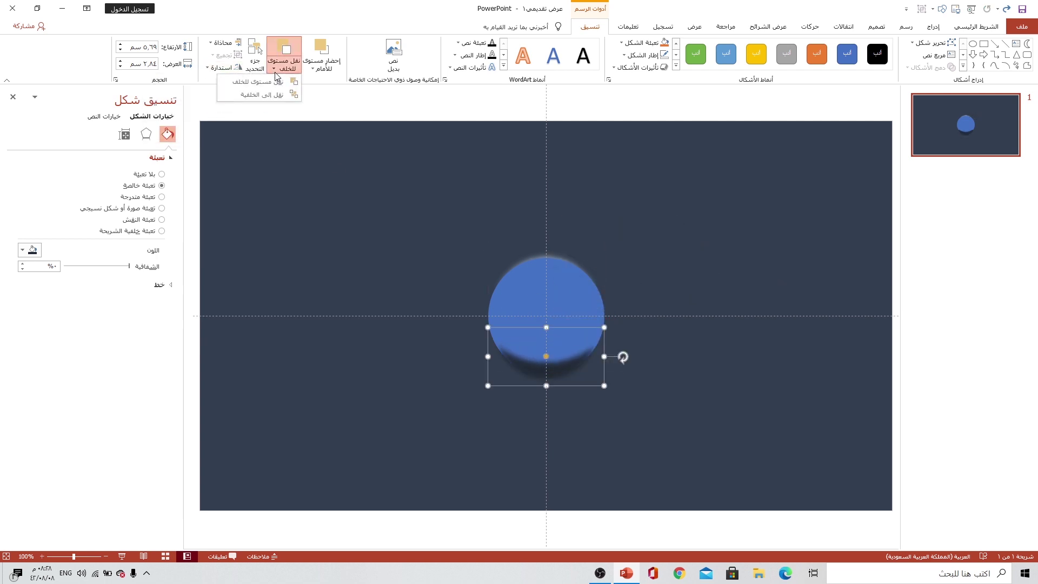
left_click(264, 101)
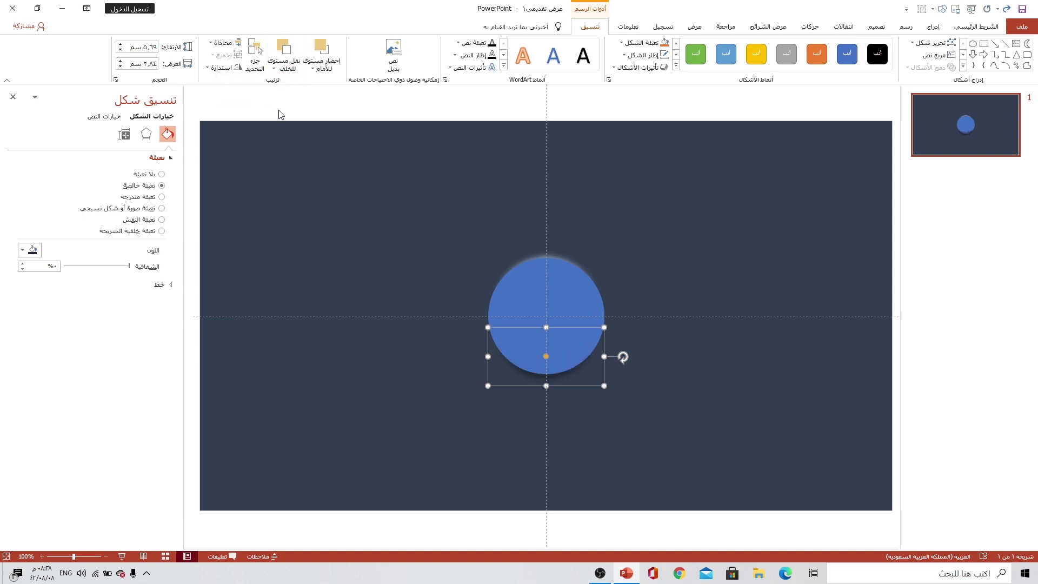
left_click(530, 277)
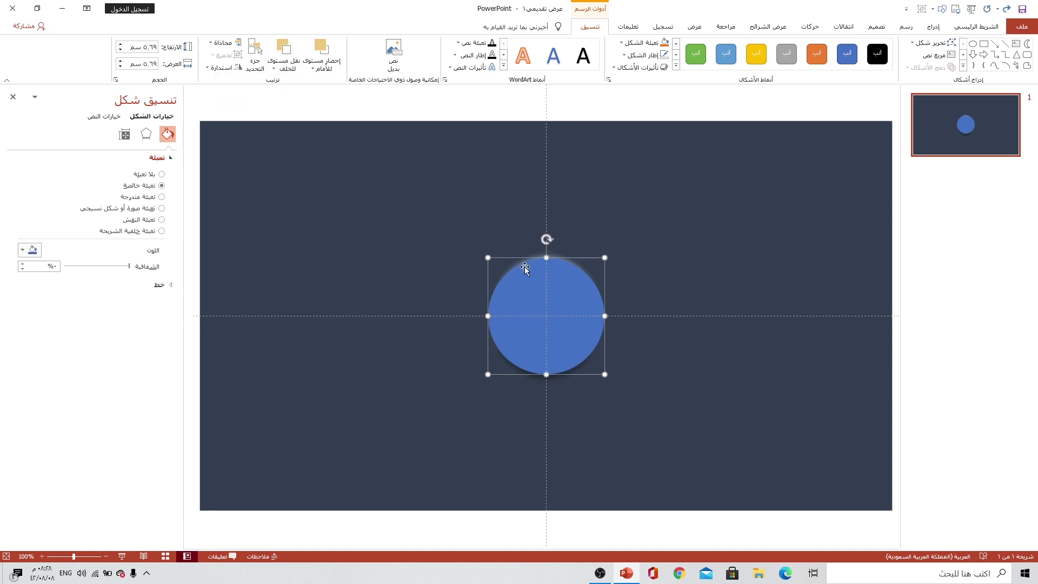
left_click(38, 248)
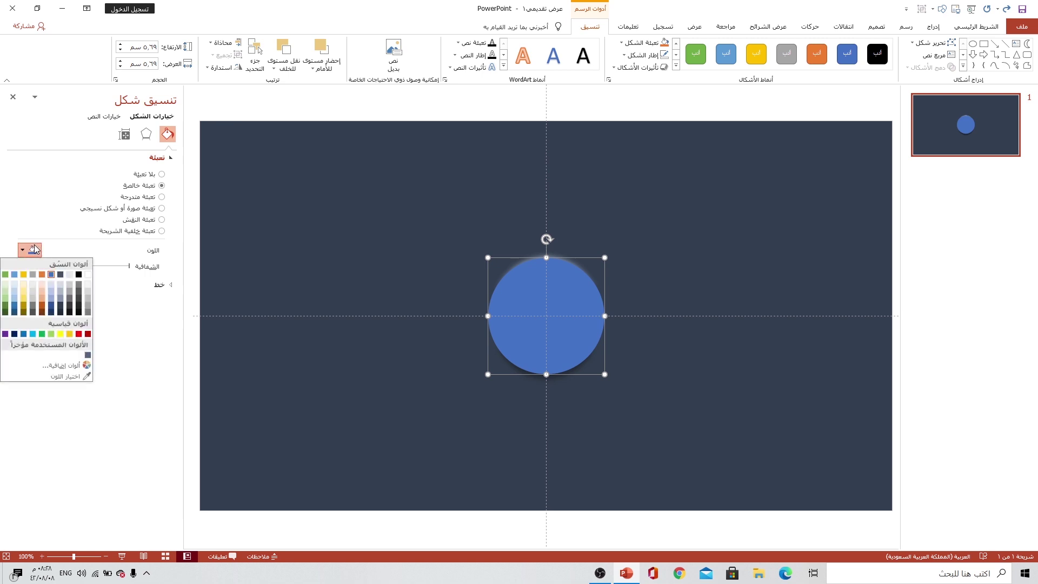
left_click(60, 307)
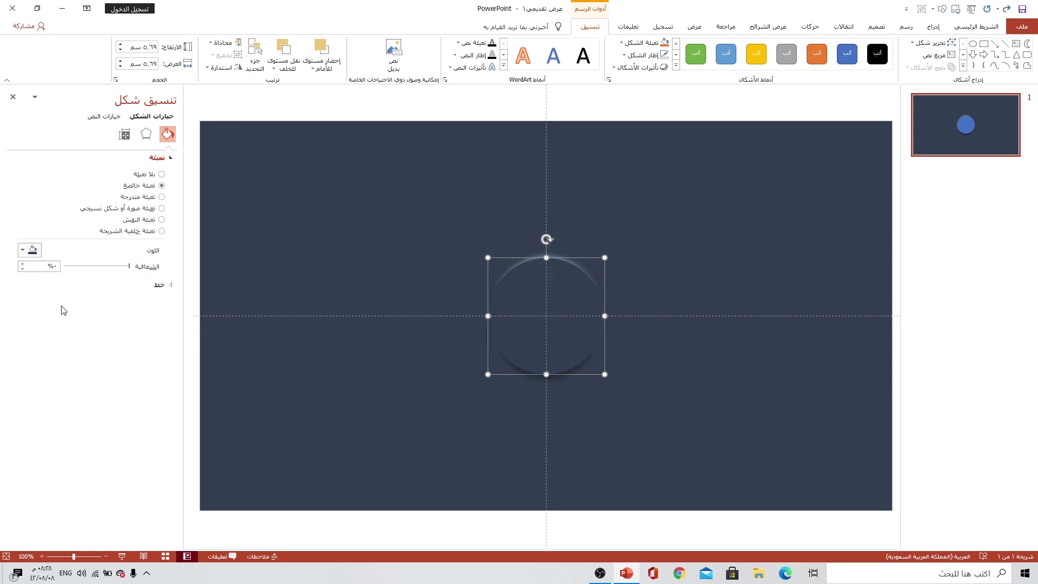
left_click(371, 248)
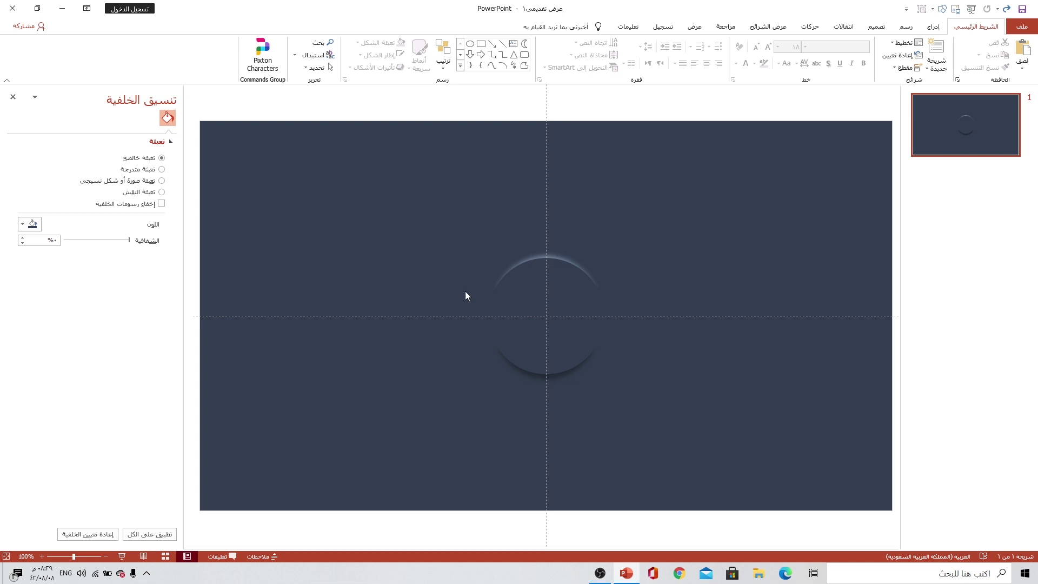
left_click(535, 282)
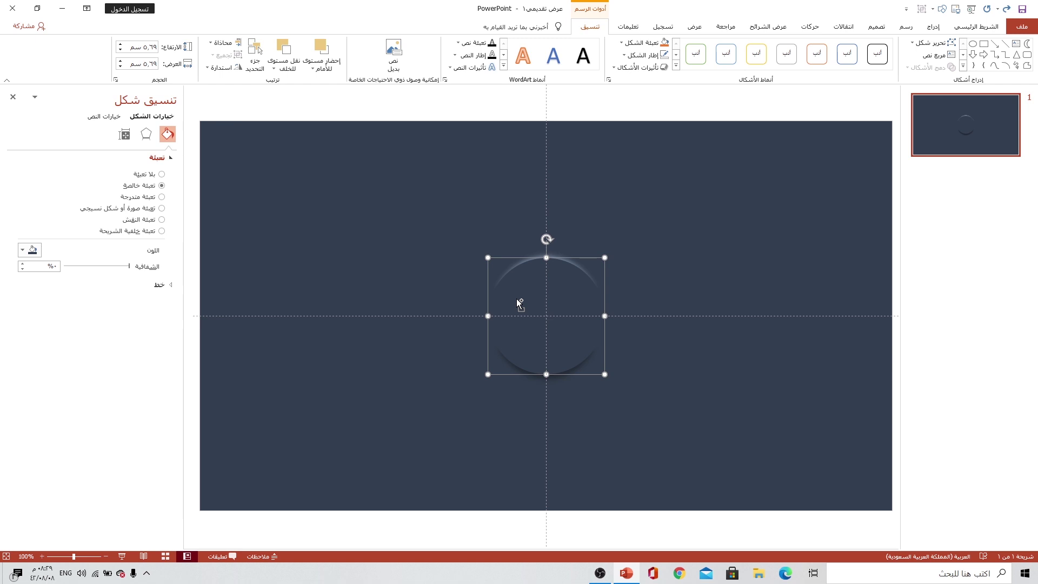
Step: Nudge the navy circle slightly right and down so it hides most of the lower shadow arc
left_click(630, 292)
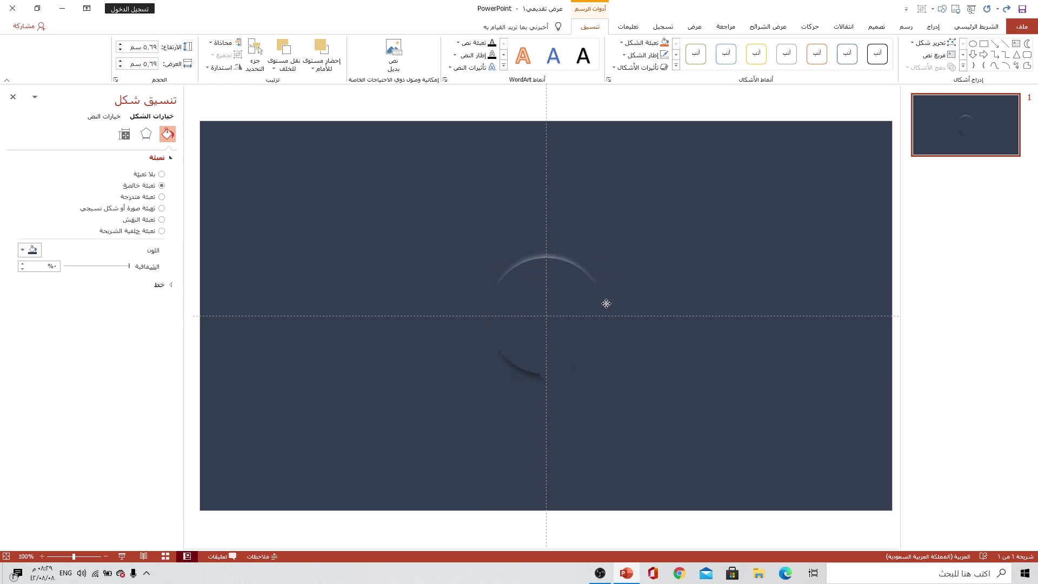
left_click(574, 306)
mouse_move(549, 282)
left_mouse_down()
mouse_move(758, 272)
mouse_move(563, 312)
mouse_move(563, 300)
left_mouse_up()
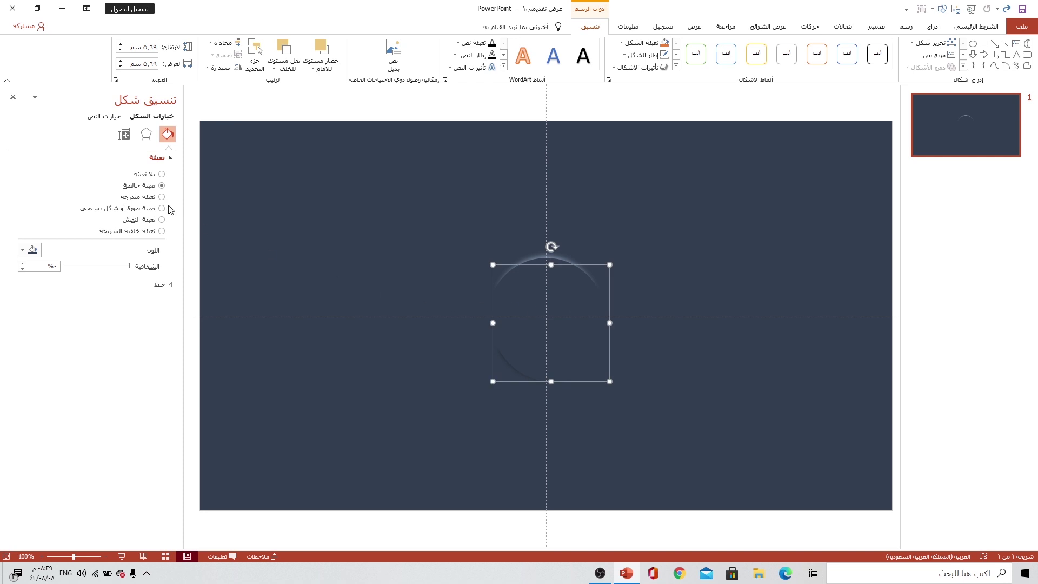
Step: Set the navy circle's soft edges to None
left_click(146, 133)
left_click(149, 199)
left_click(30, 214)
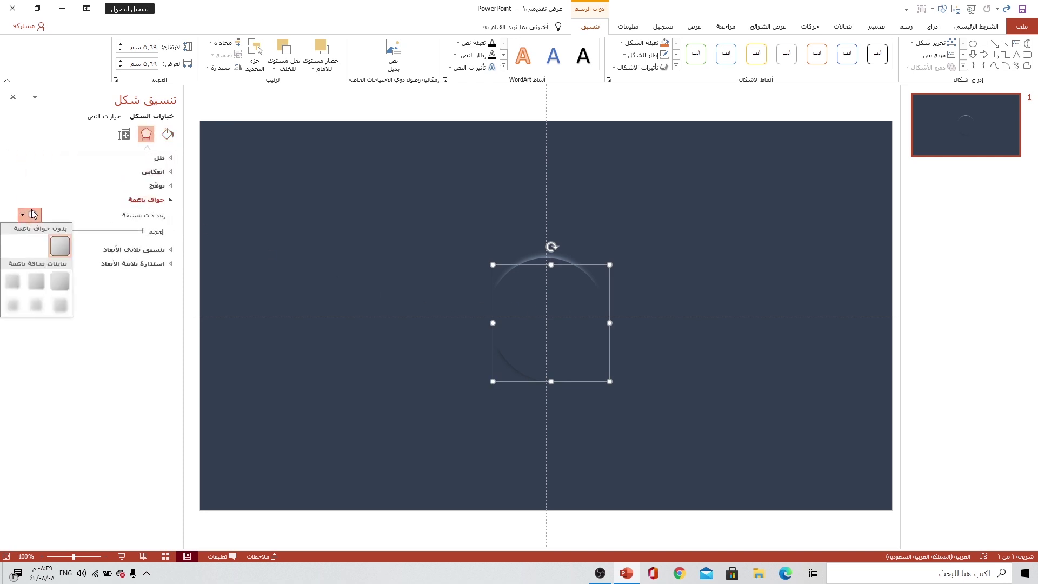
left_click(32, 214)
left_click(148, 200)
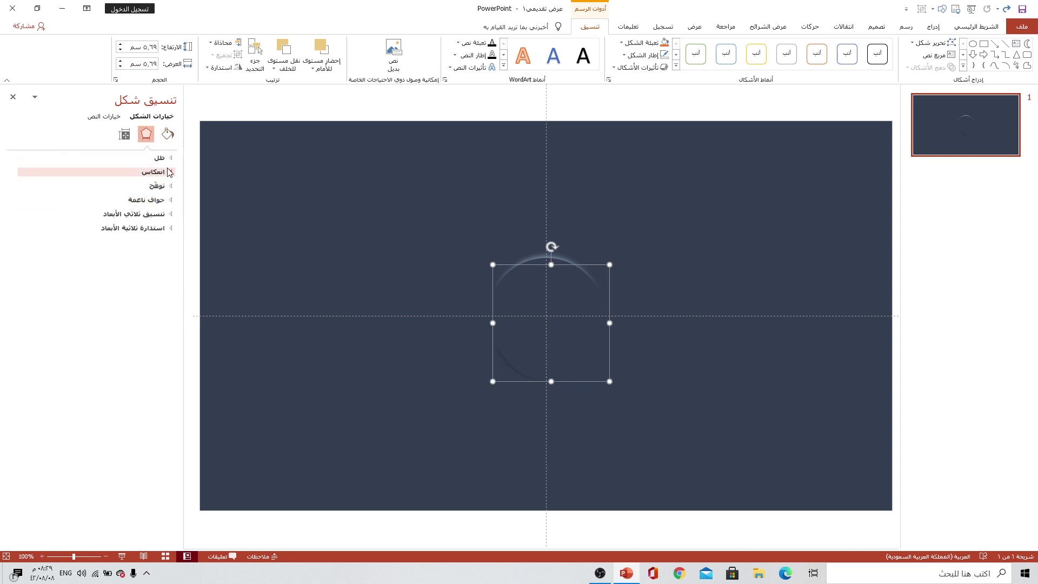
Step: Add a light grey-blue outer shadow offset toward the top left of the circle
left_click(159, 157)
left_click(26, 172)
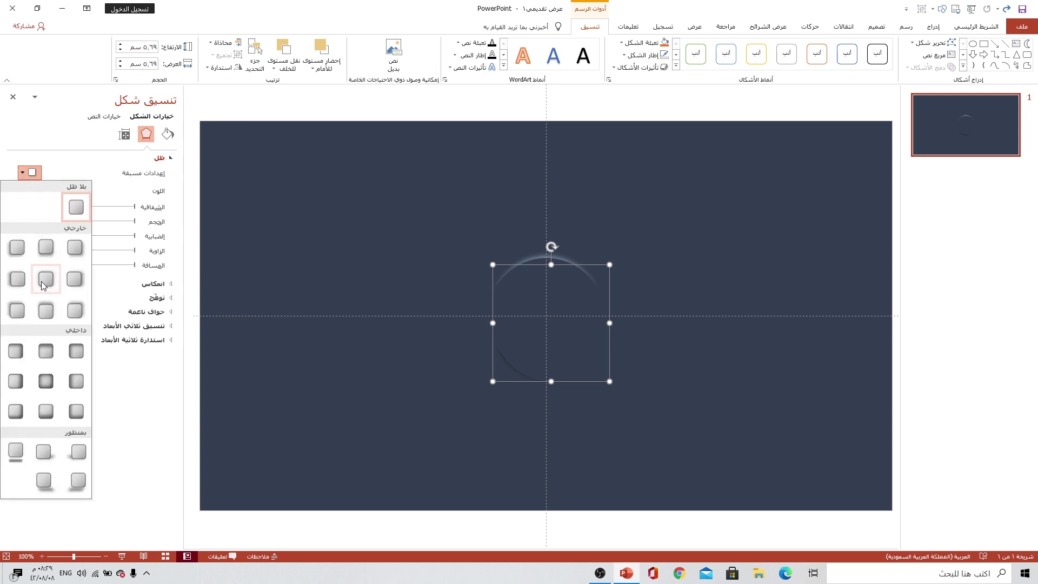
left_click(16, 311)
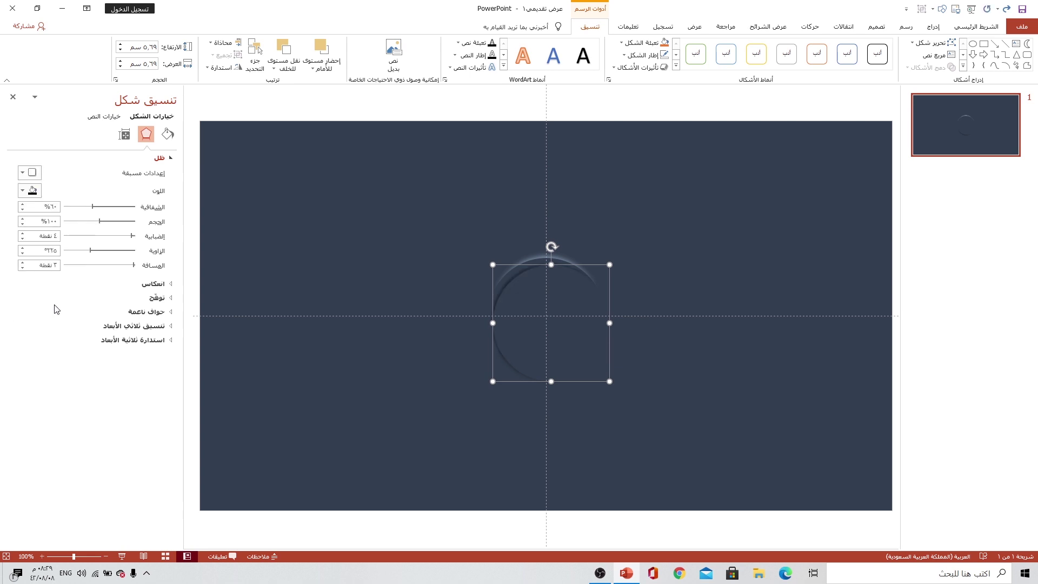
left_click(30, 191)
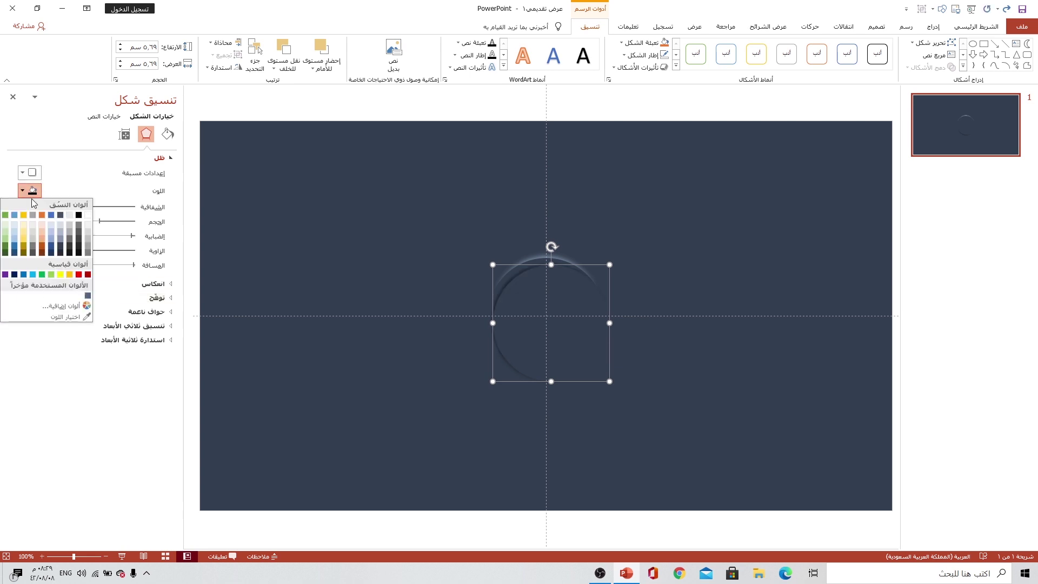
left_click(61, 240)
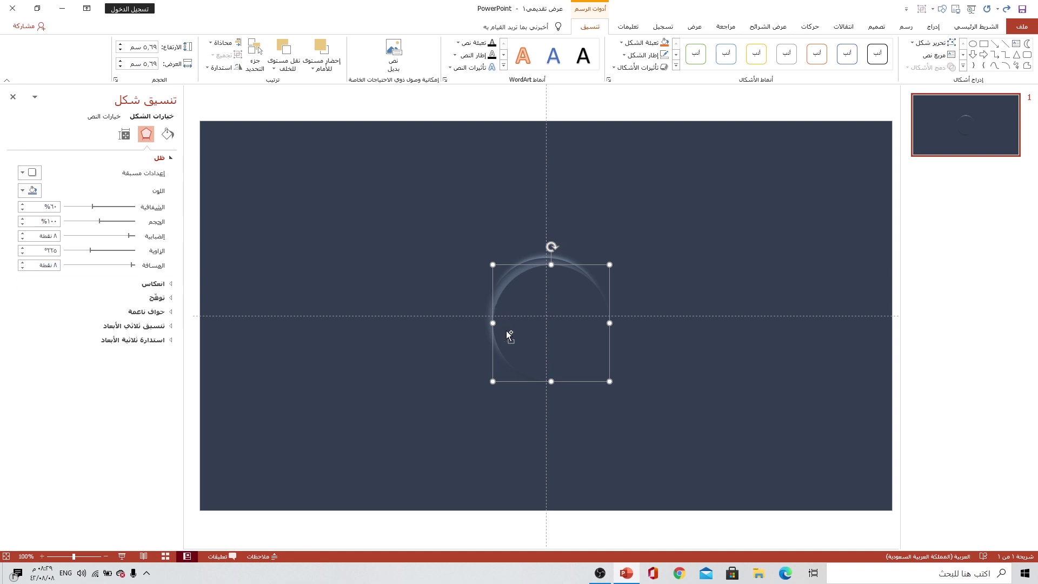
Step: Resize the shadowed circle to 4.76 cm and move it inside the light and dark arcs
left_click_drag(490, 379, 509, 363)
left_click_drag(528, 312, 528, 302)
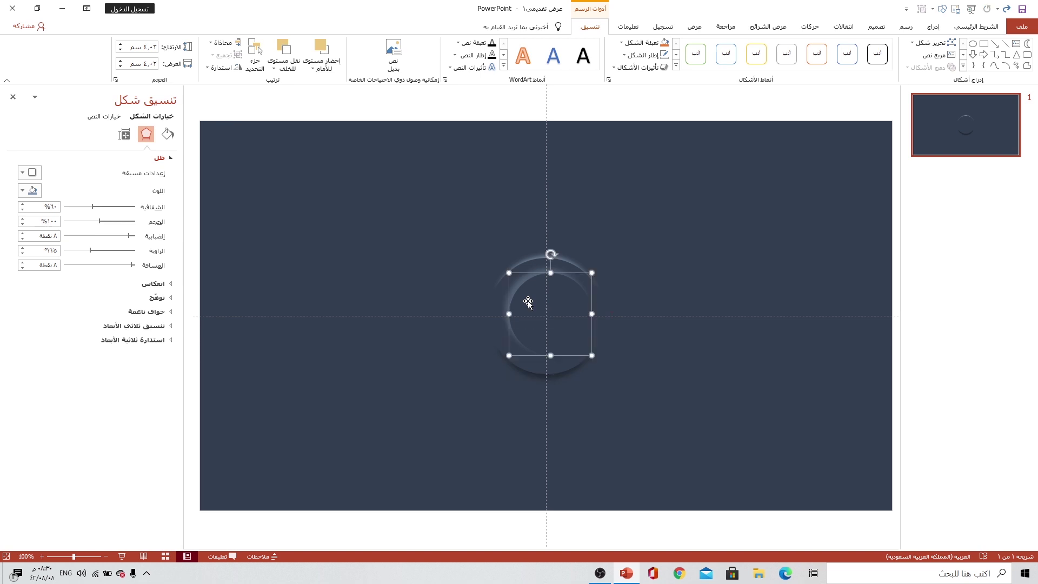
left_click_drag(509, 356, 501, 361)
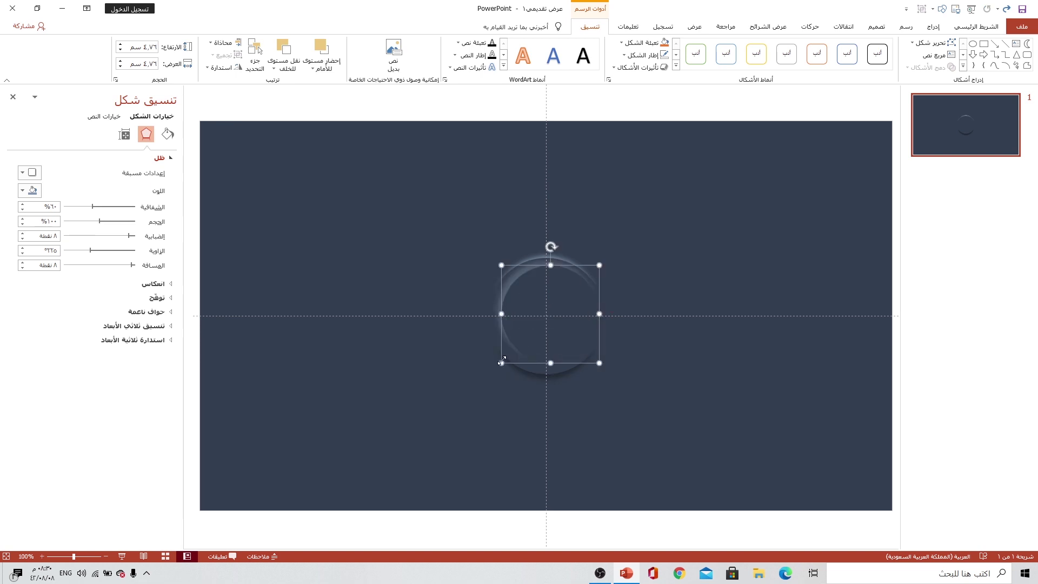
left_click(516, 339)
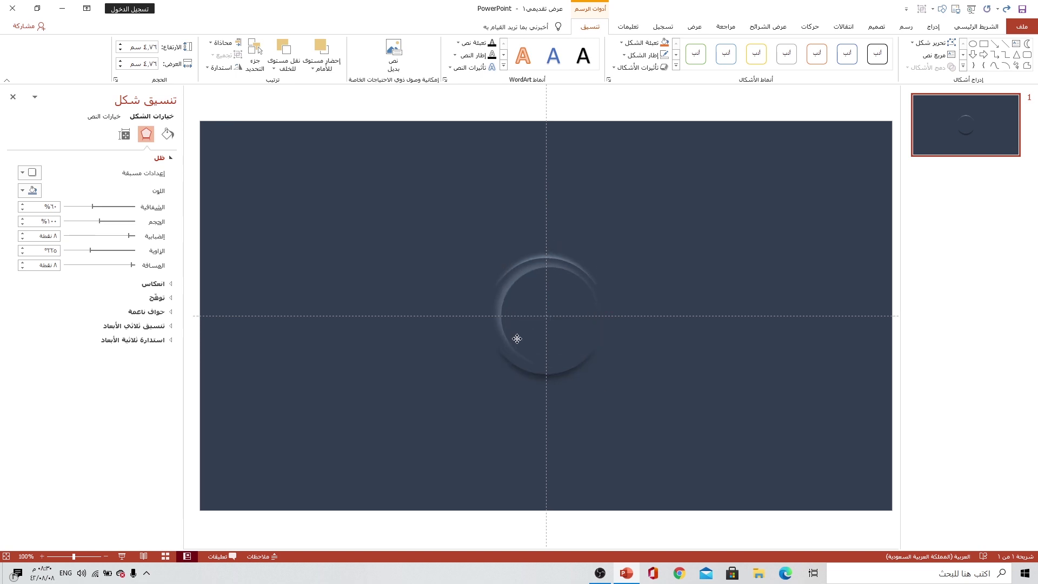
left_click_drag(517, 339, 516, 340)
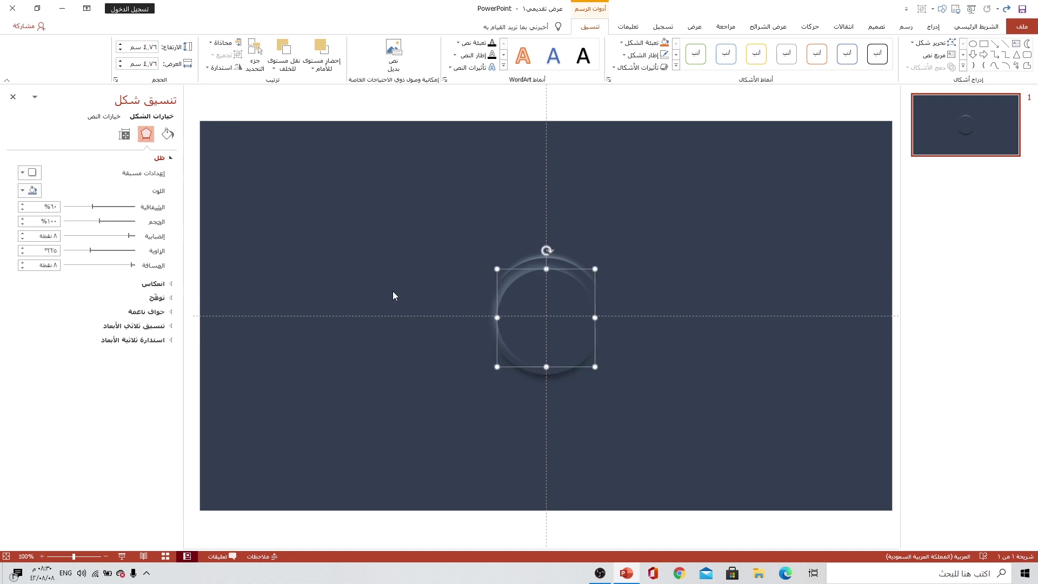
Step: Align the circle to the slide's vertical middle
left_click(221, 42)
left_click(209, 71)
left_click(222, 42)
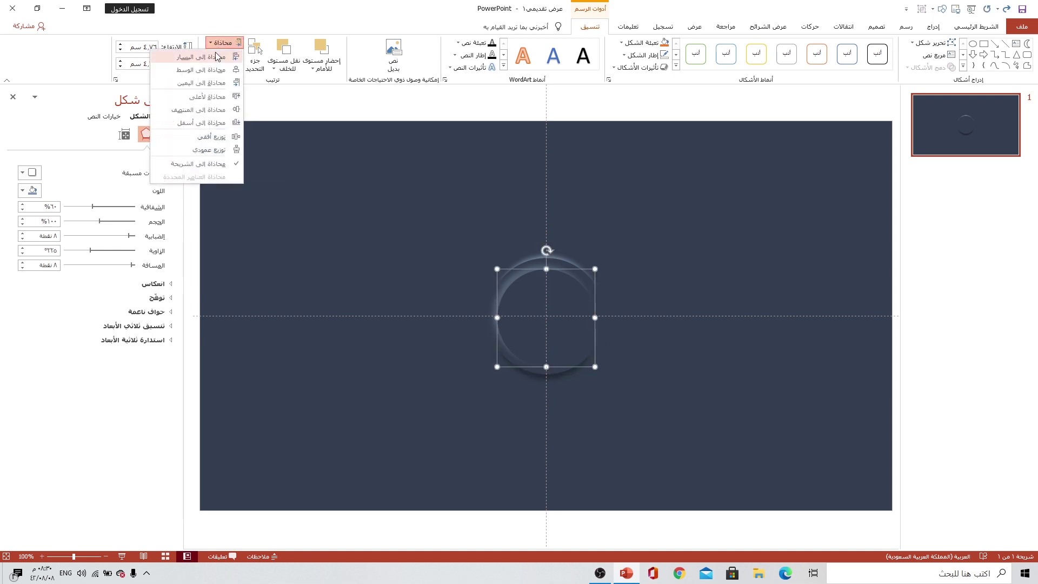
left_click(192, 109)
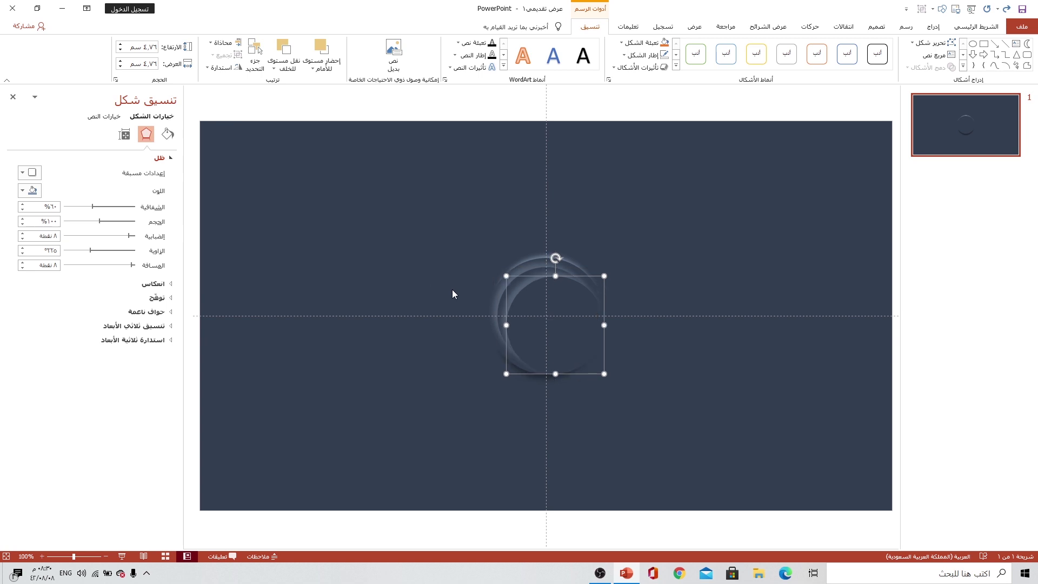
Step: Nudge the circle and switch to a dark outer shadow offset toward the bottom right
left_click_drag(562, 299, 567, 297)
left_click(22, 173)
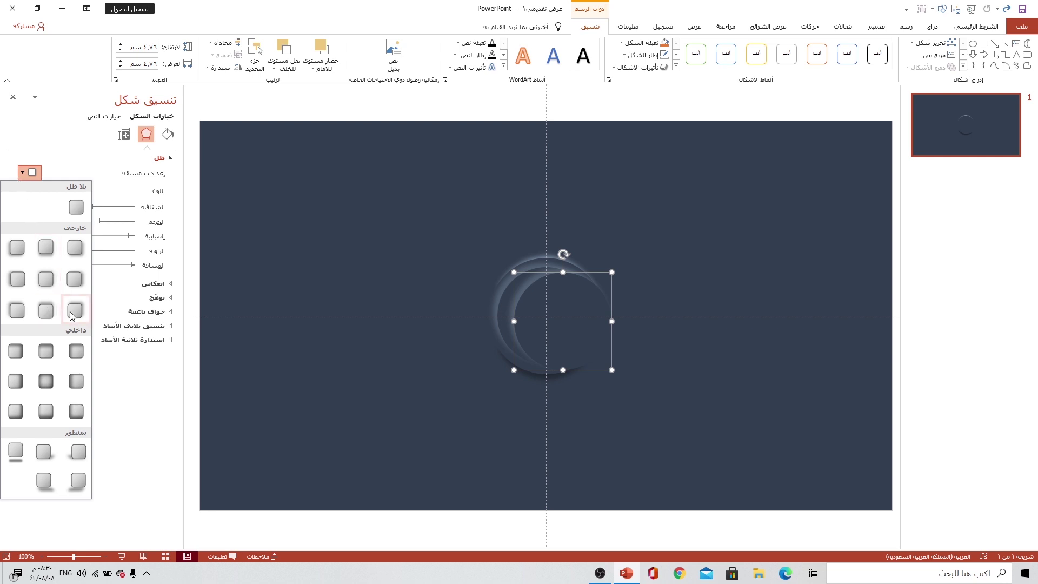
left_click(75, 247)
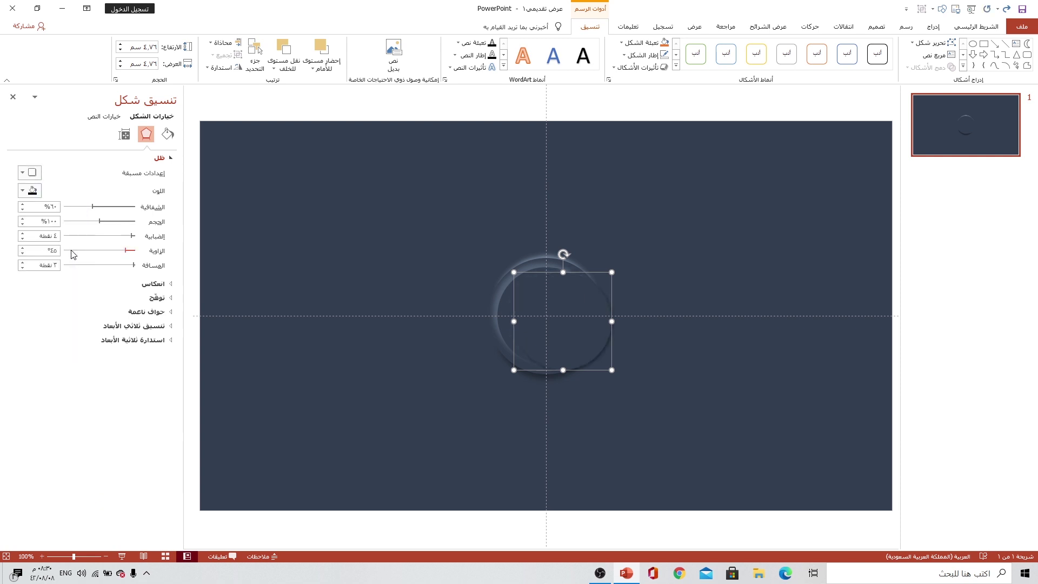
left_click(32, 192)
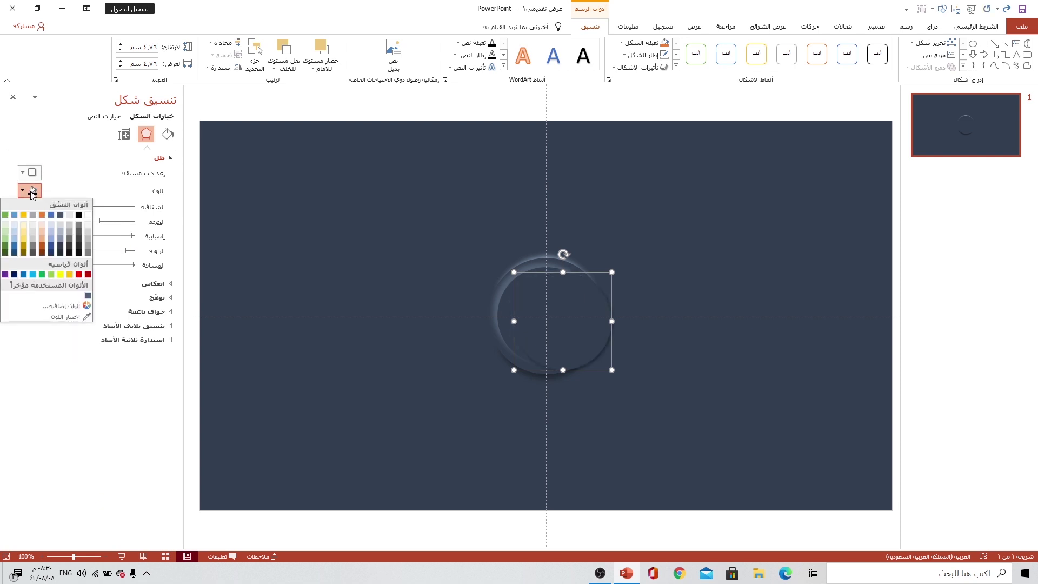
left_click(60, 252)
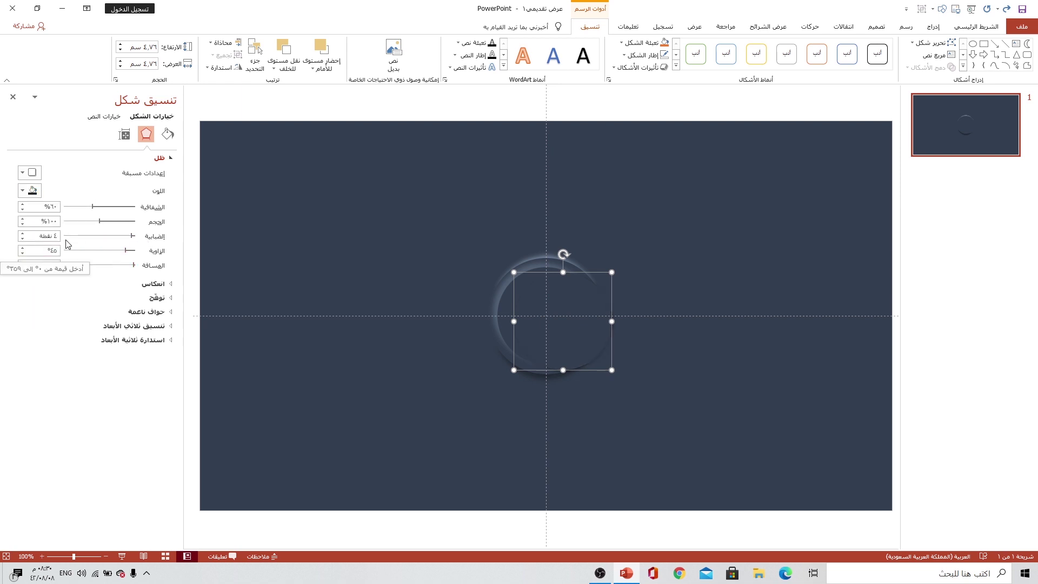
Step: Raise the shadow blur and distance to 8 pt each
left_click(22, 234)
left_click(22, 234)
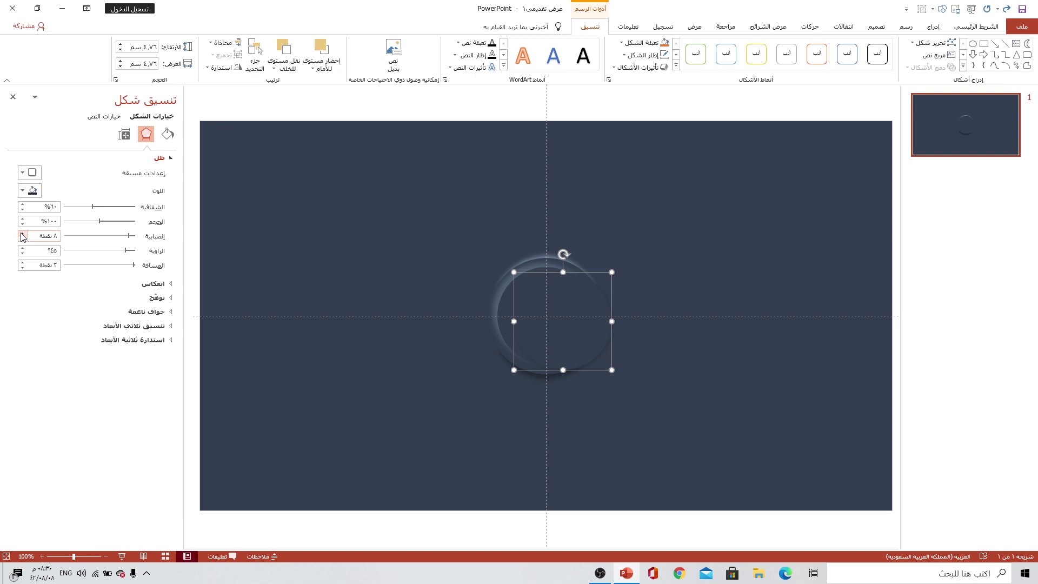
left_click(22, 262)
left_click(22, 262)
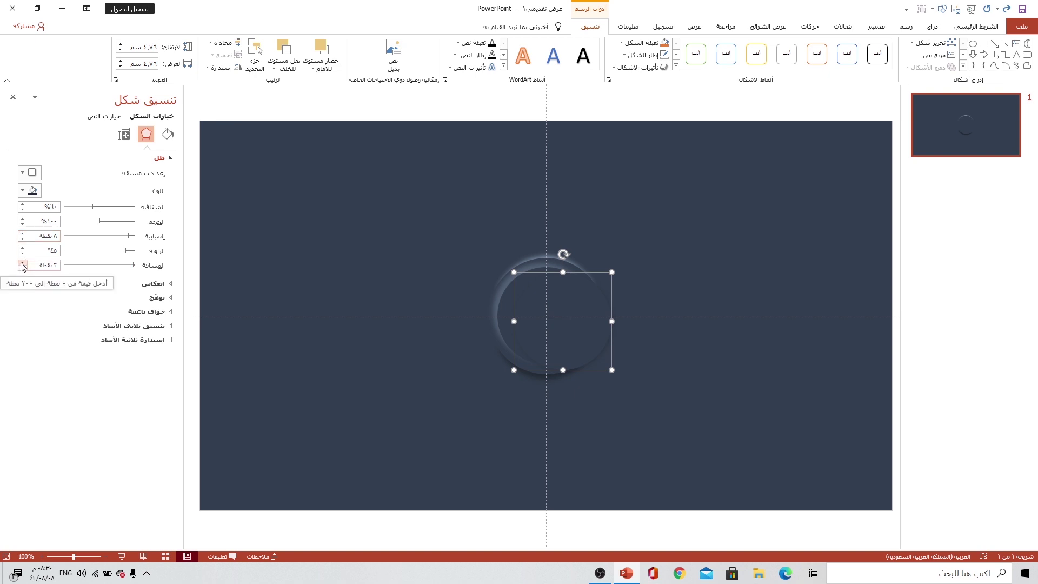
left_click(22, 262)
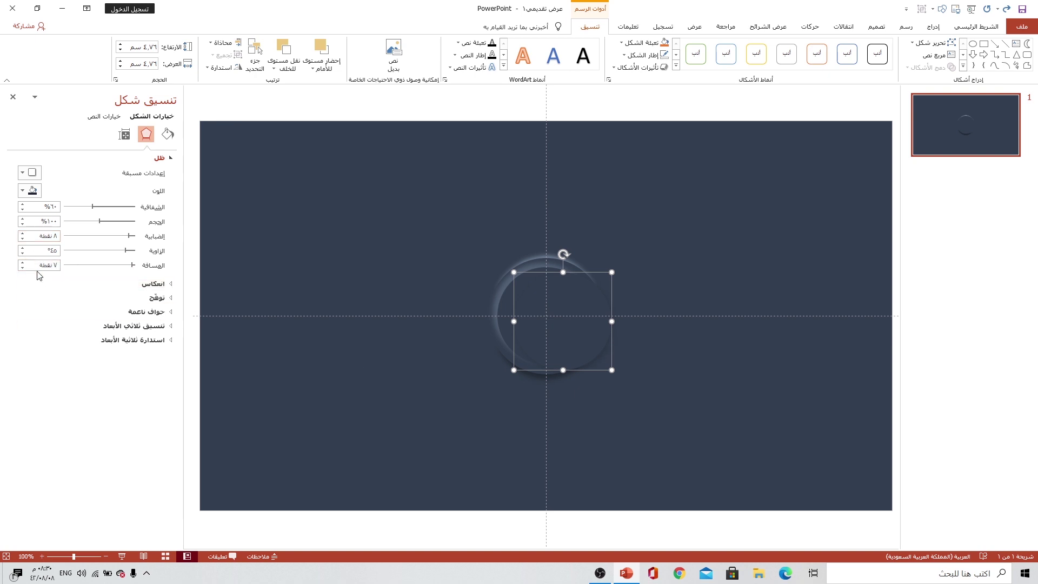
left_click(22, 262)
left_click(232, 43)
Step: Align the shadowed circle to the slide's centre and middle, then reselect it
left_click(201, 70)
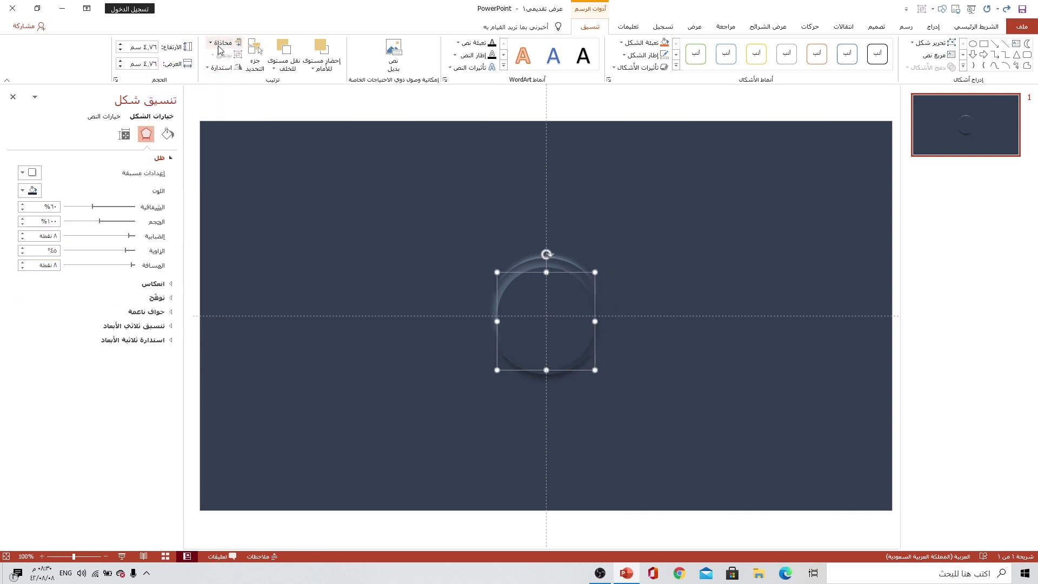
left_click(223, 42)
left_click(188, 113)
left_click(393, 214)
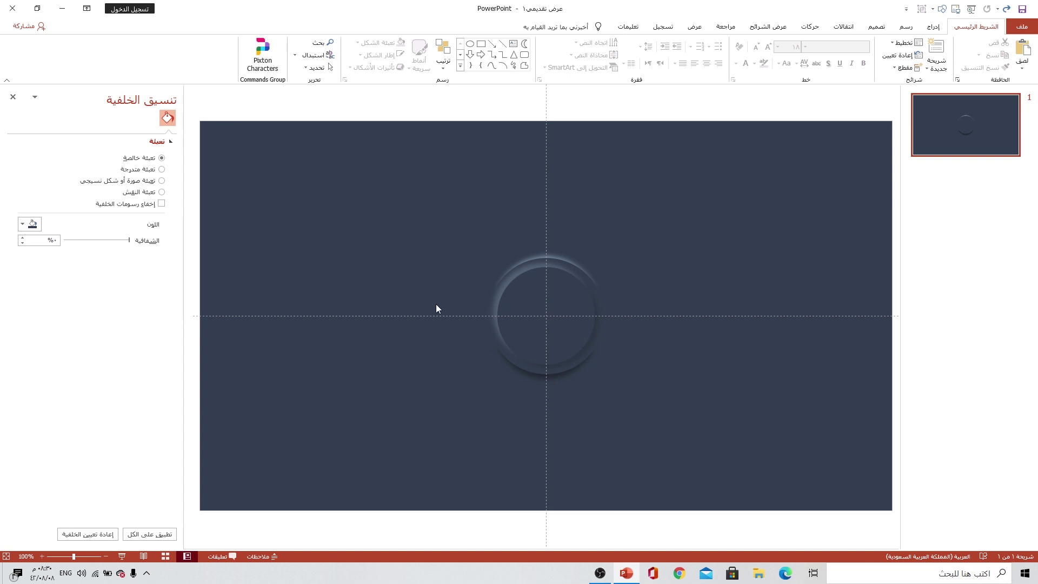
left_click(565, 297)
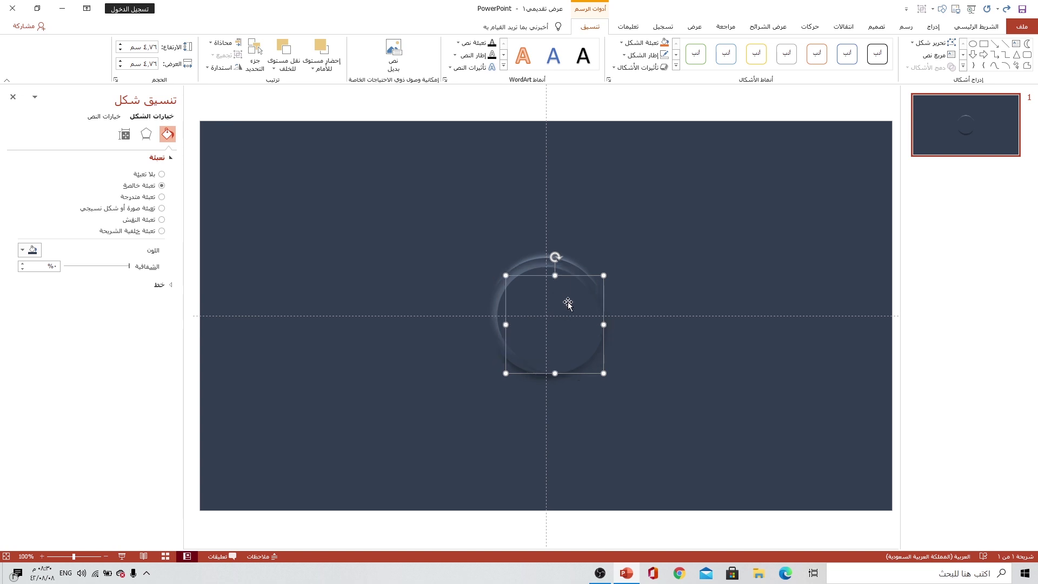
Step: Duplicate the circle to its left and replace the copy's outer shadow with an Inner Top Left shadow
mouse_move(560, 298)
left_mouse_down()
mouse_move(411, 263)
mouse_move(421, 265)
left_mouse_up()
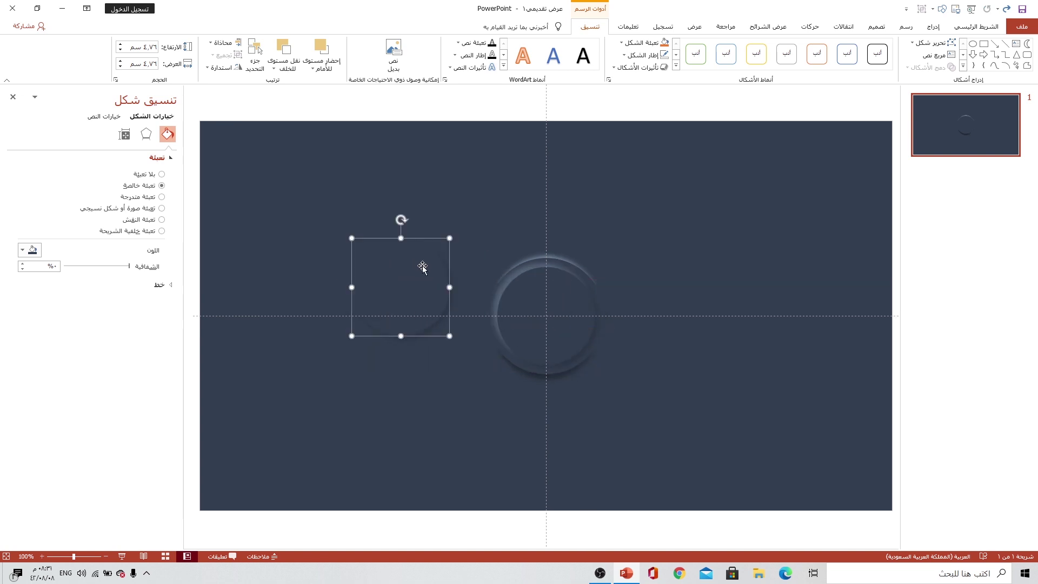
left_click(146, 133)
left_click(28, 173)
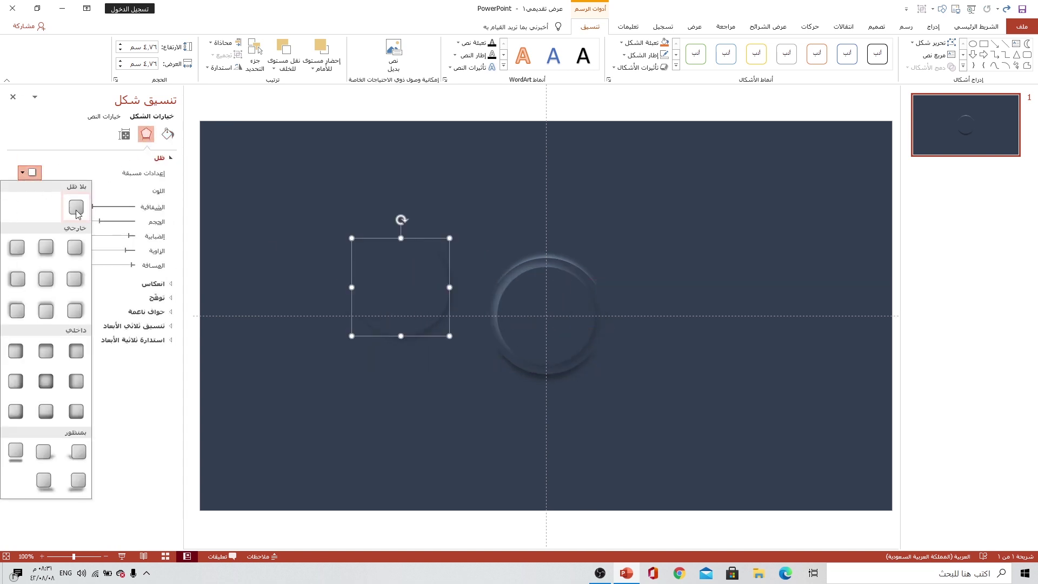
left_click(76, 205)
left_click(28, 173)
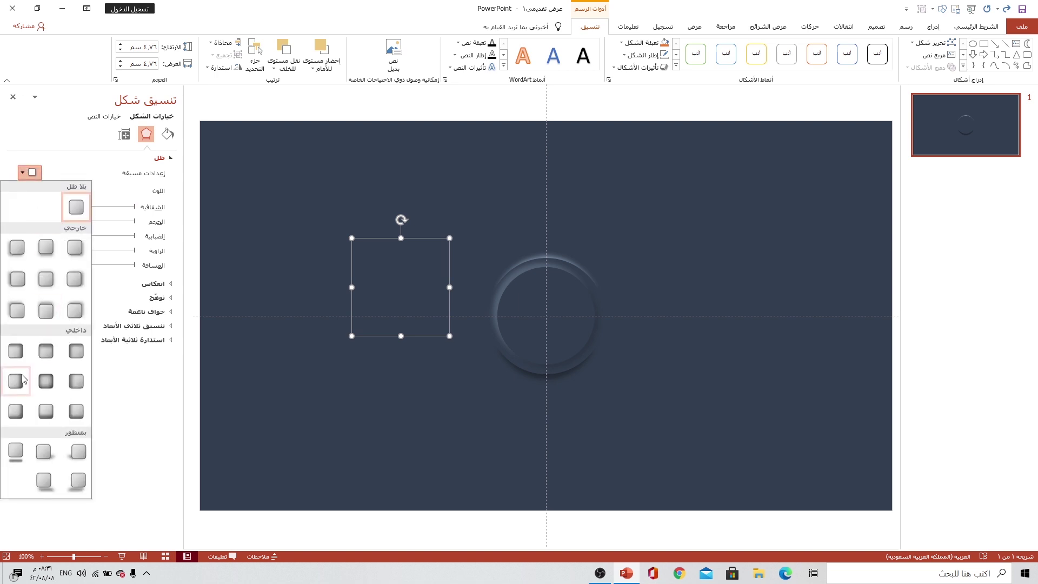
left_click(77, 351)
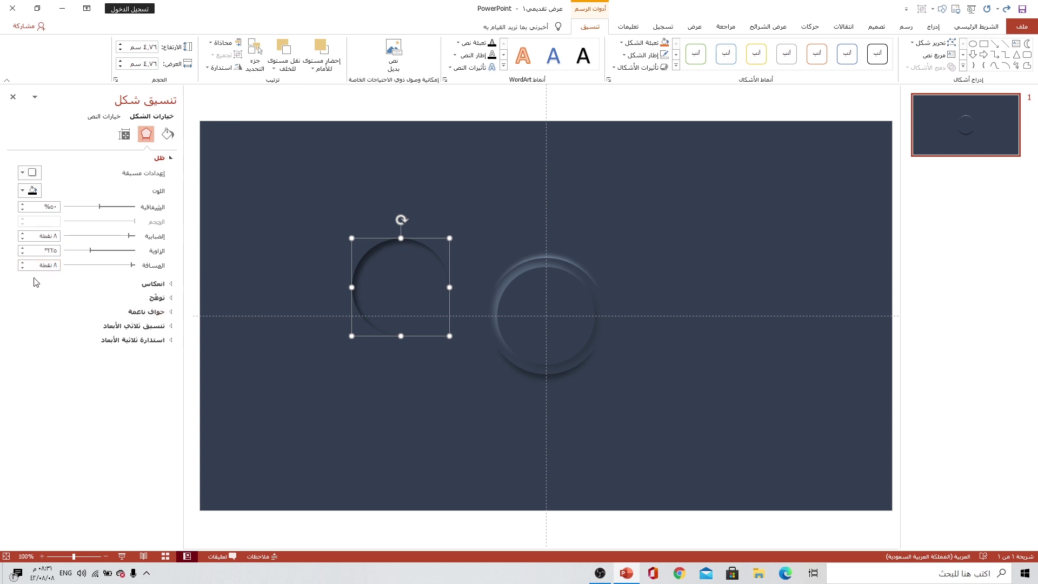
Step: Give the copy a gradient fill and make both existing gradient stops dark
left_click(167, 134)
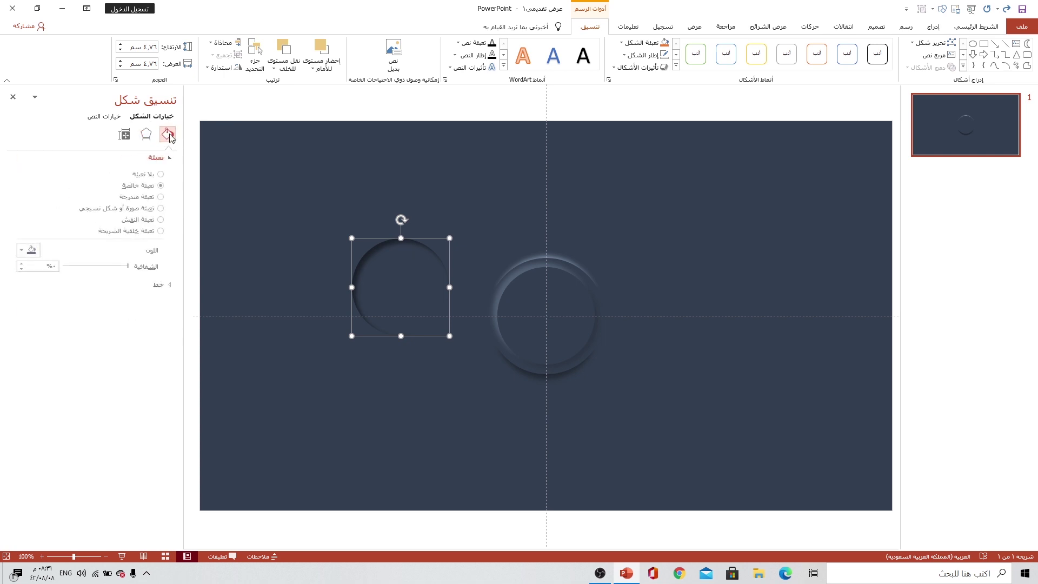
left_click(140, 198)
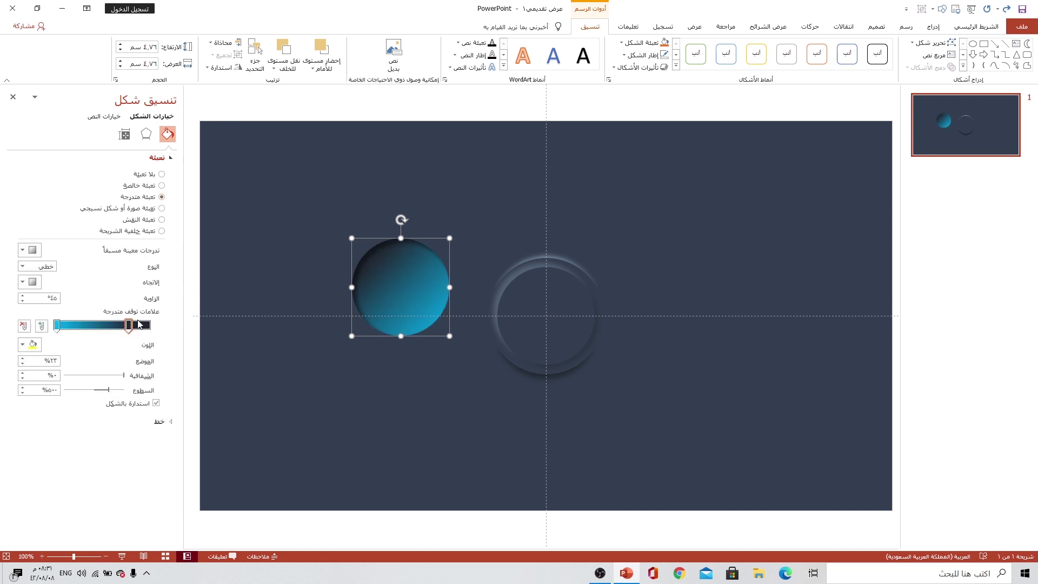
left_click_drag(128, 325, 146, 325)
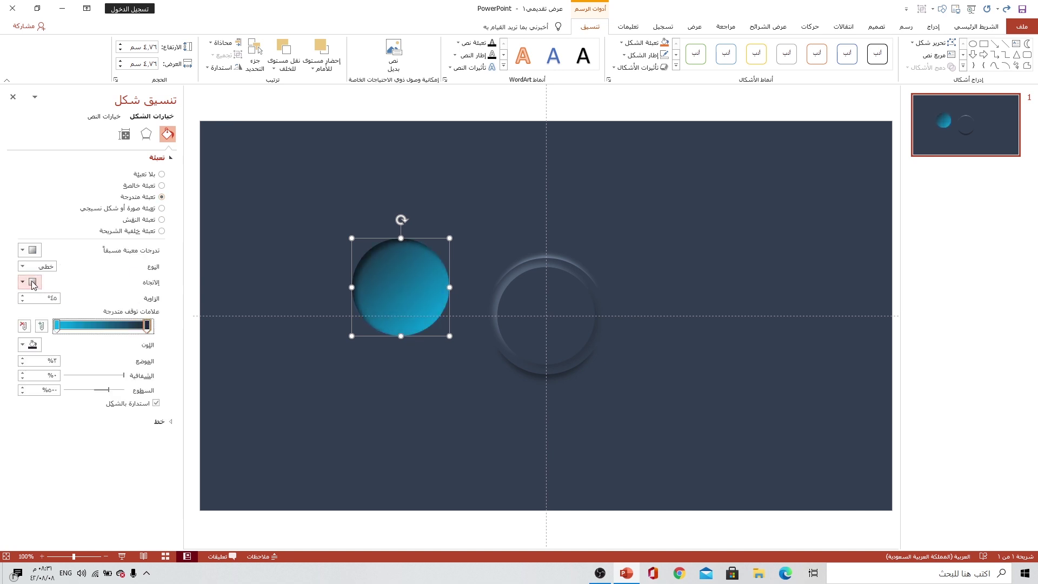
left_click(24, 344)
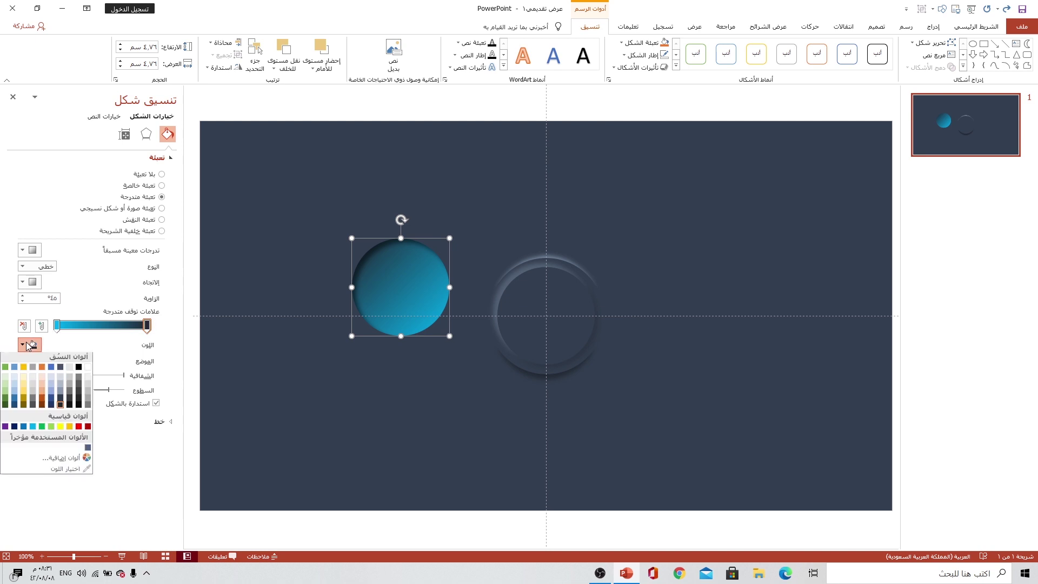
left_click(61, 403)
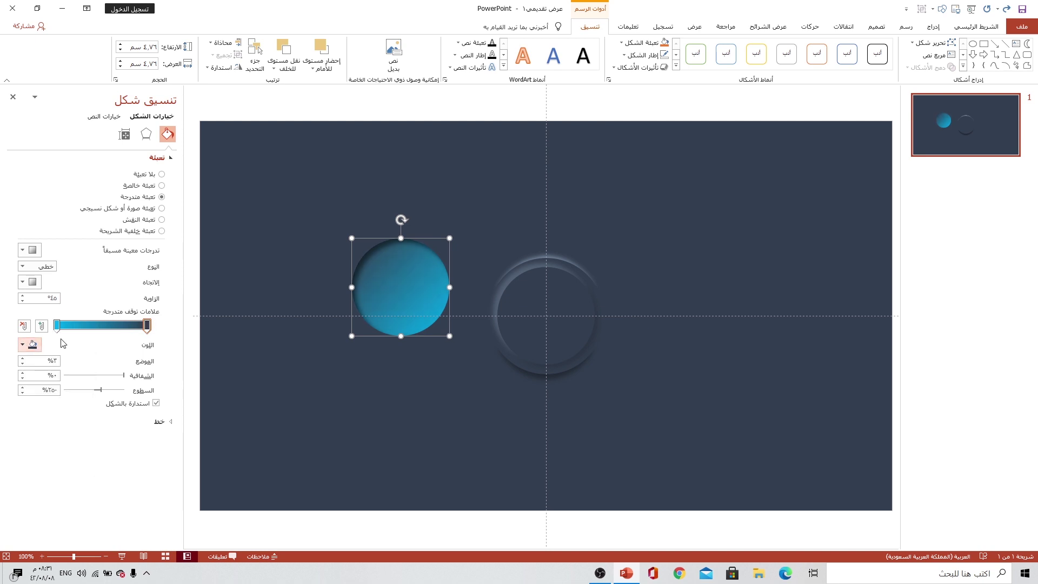
left_click(57, 325)
left_click(34, 345)
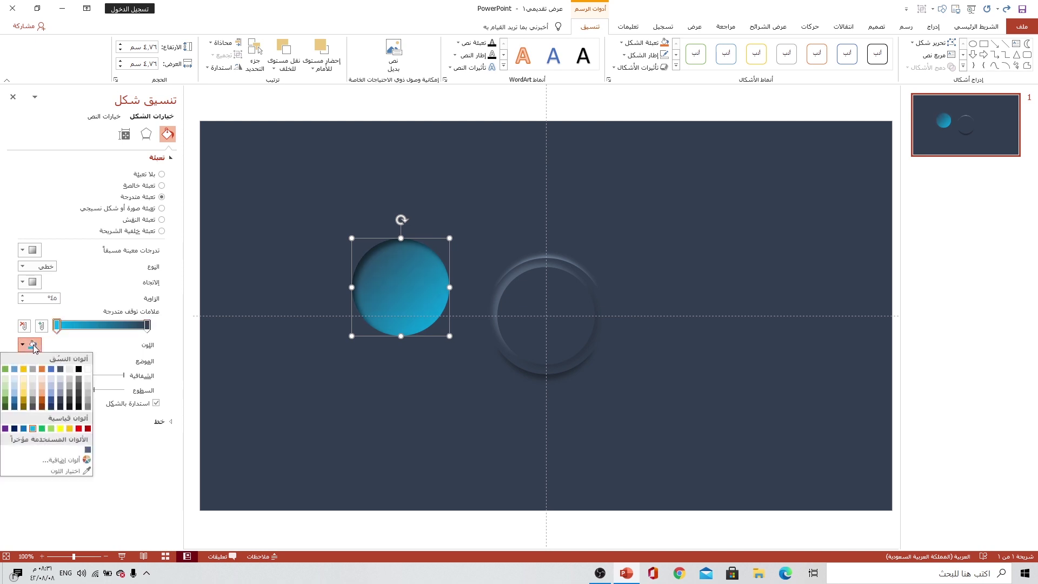
left_click(60, 407)
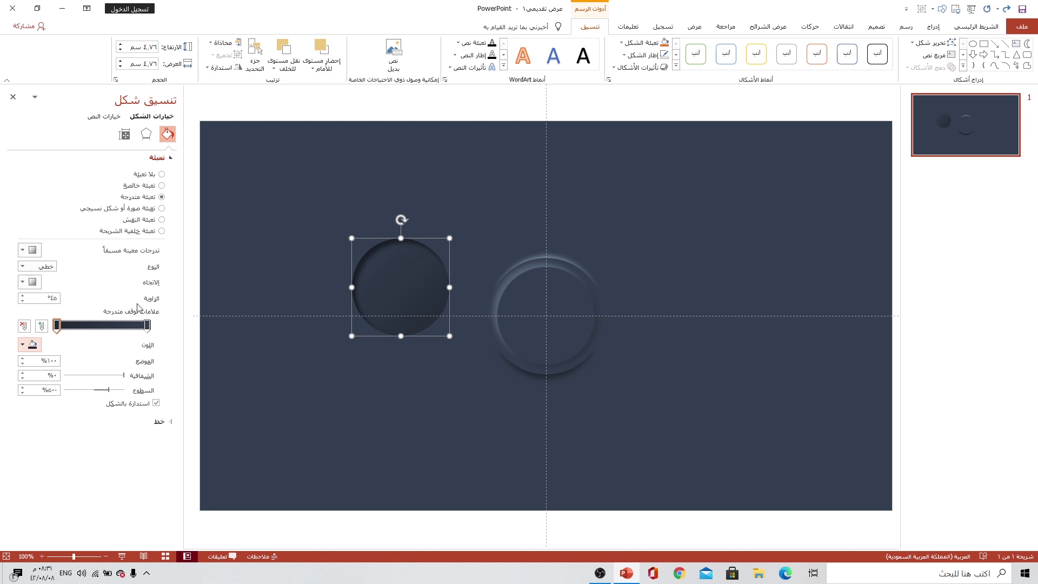
Step: Add a light blue-grey gradient stop, then move the copy into the first circle and shrink it to 4.08 cm
left_click(98, 326)
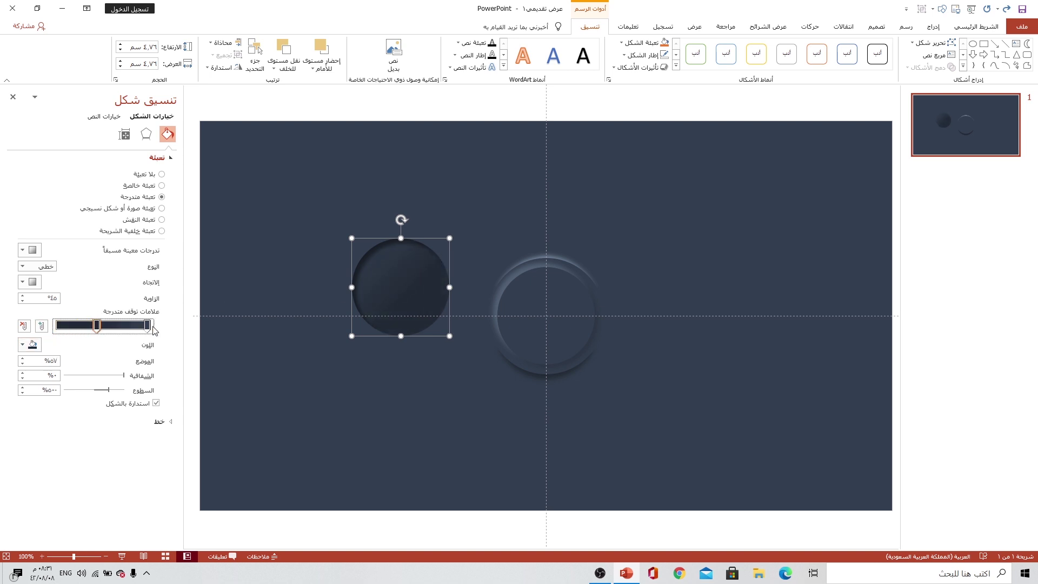
mouse_move(147, 324)
left_mouse_down()
mouse_move(56, 326)
mouse_move(150, 325)
left_mouse_up()
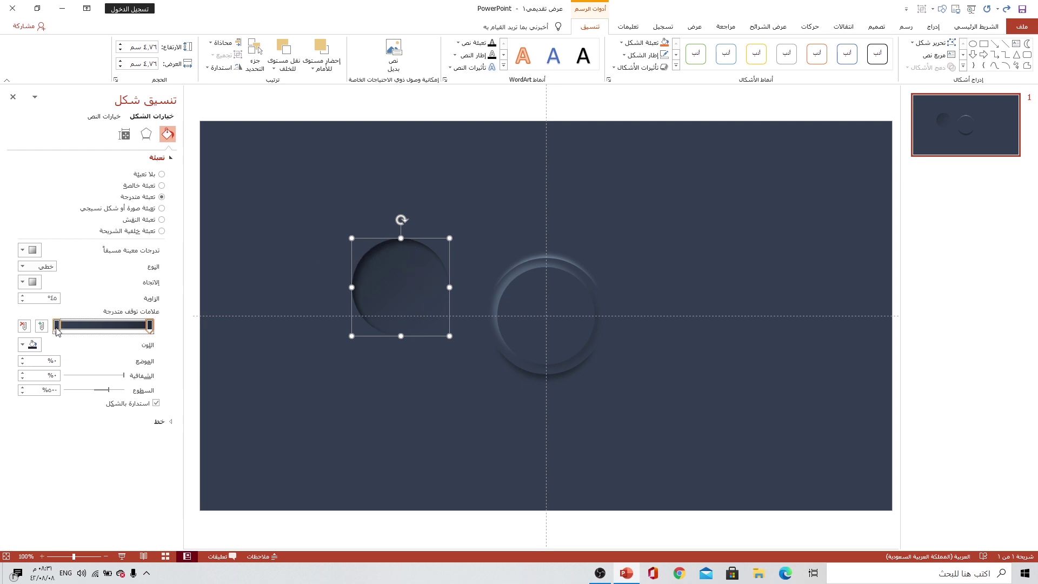
left_click(30, 344)
left_click(65, 400)
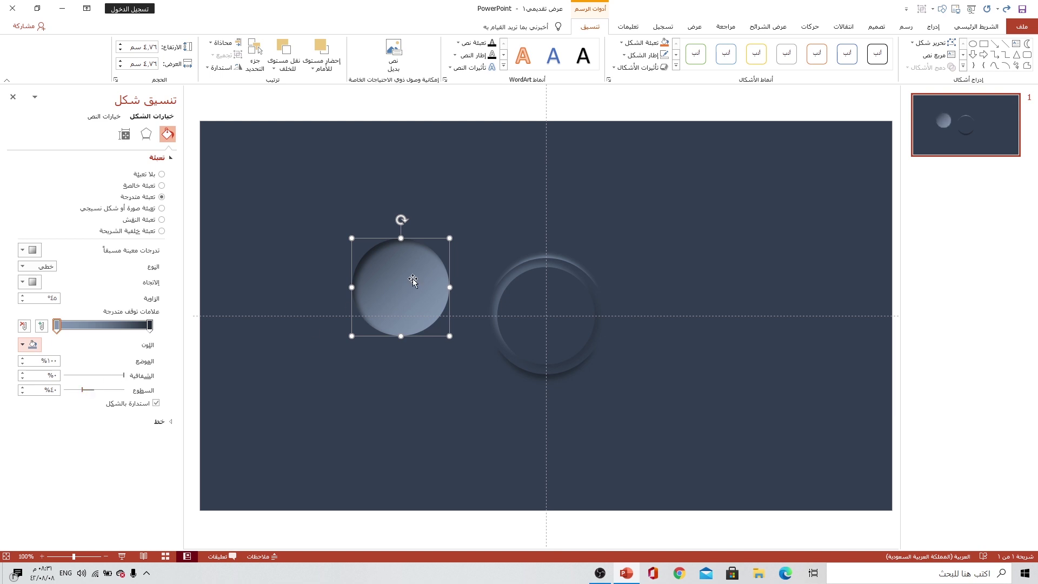
left_click(58, 326)
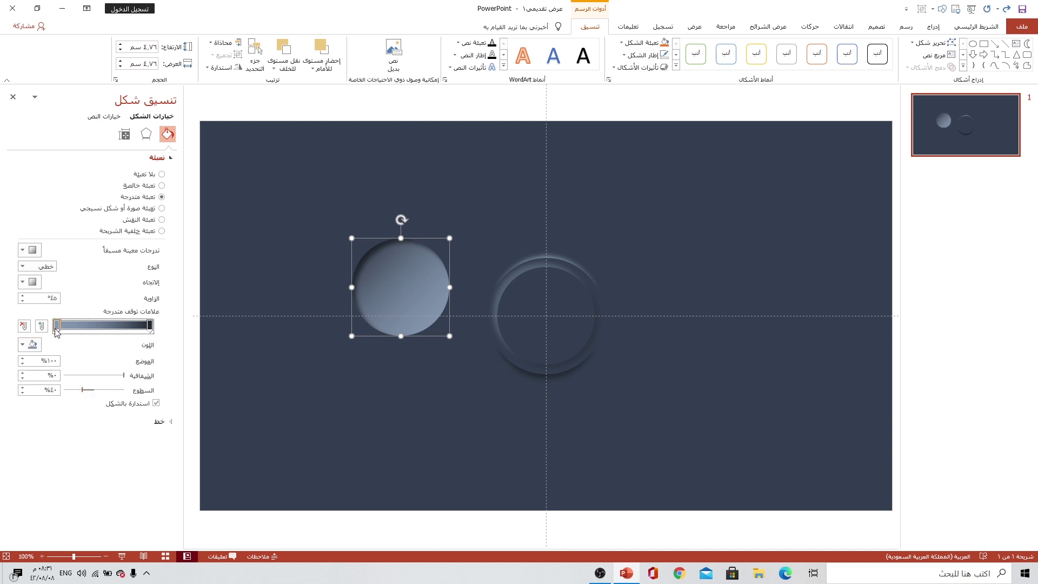
left_click_drag(148, 328, 135, 331)
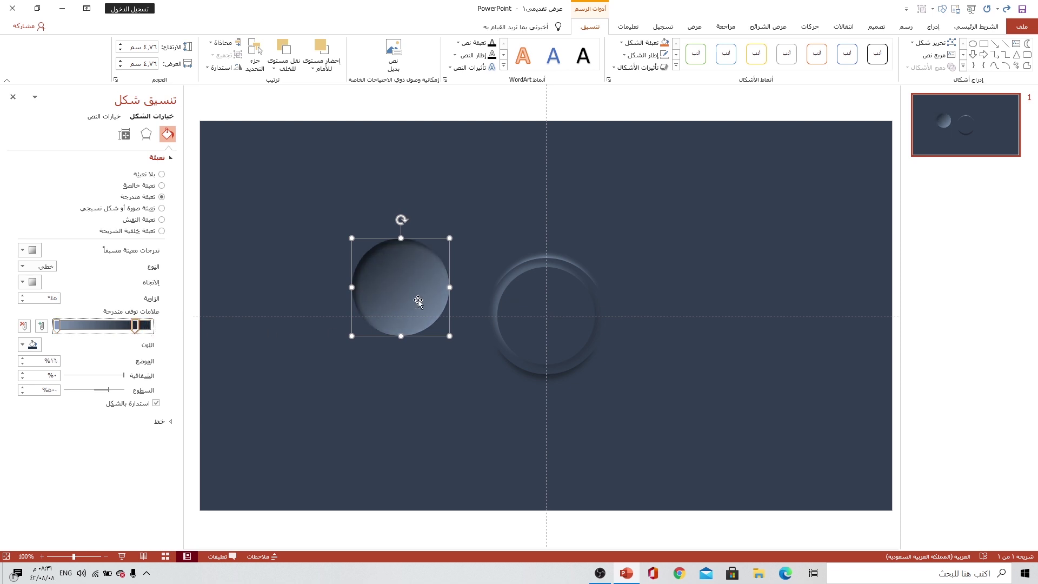
left_click_drag(390, 282, 536, 309)
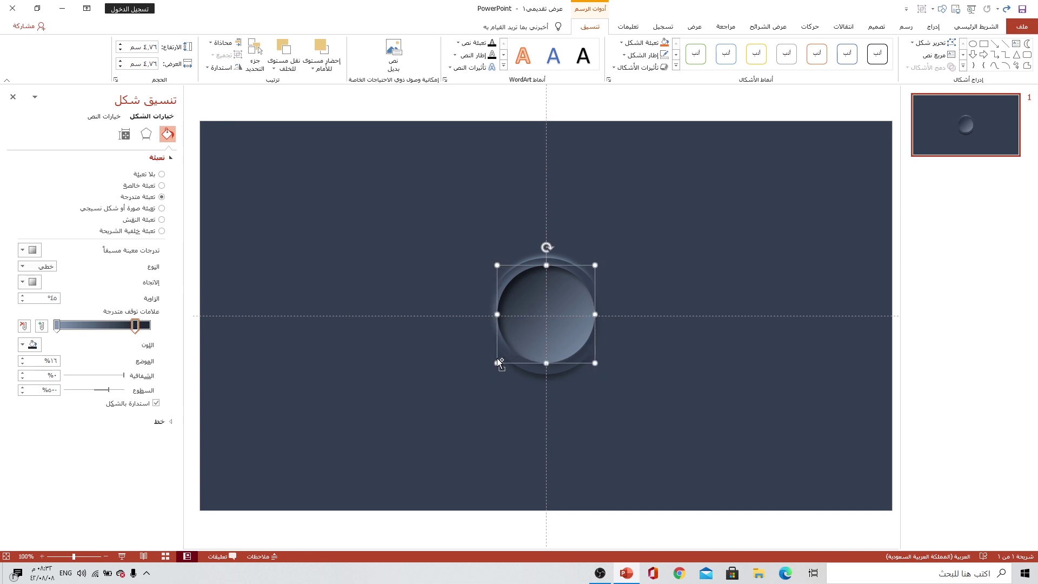
mouse_move(496, 360)
left_mouse_down()
mouse_move(516, 345)
mouse_move(508, 352)
left_mouse_up()
Step: Centre the circle vertically on the slide with Align Middle
left_click(221, 42)
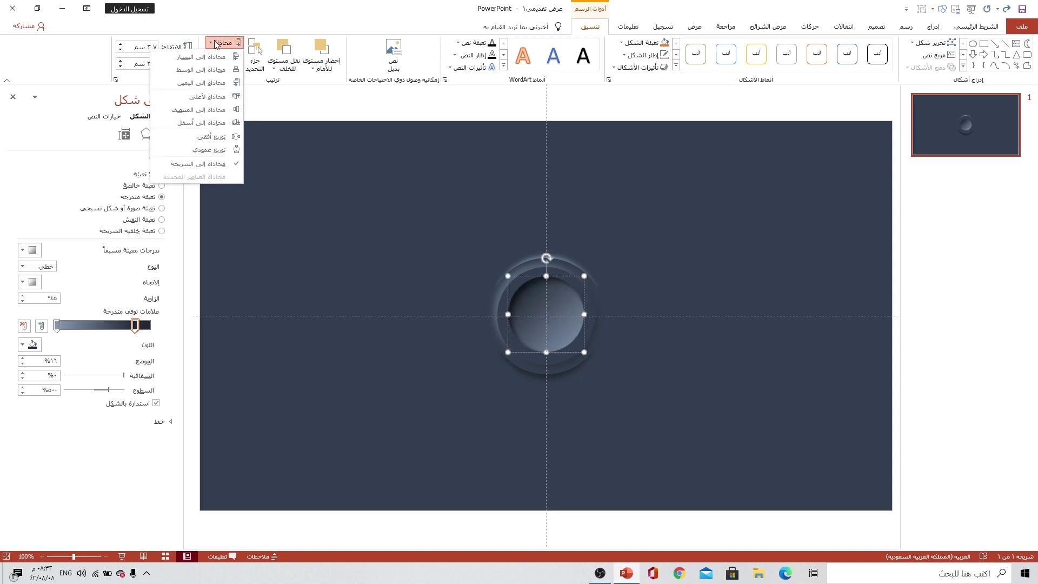
left_click(221, 42)
left_click(221, 42)
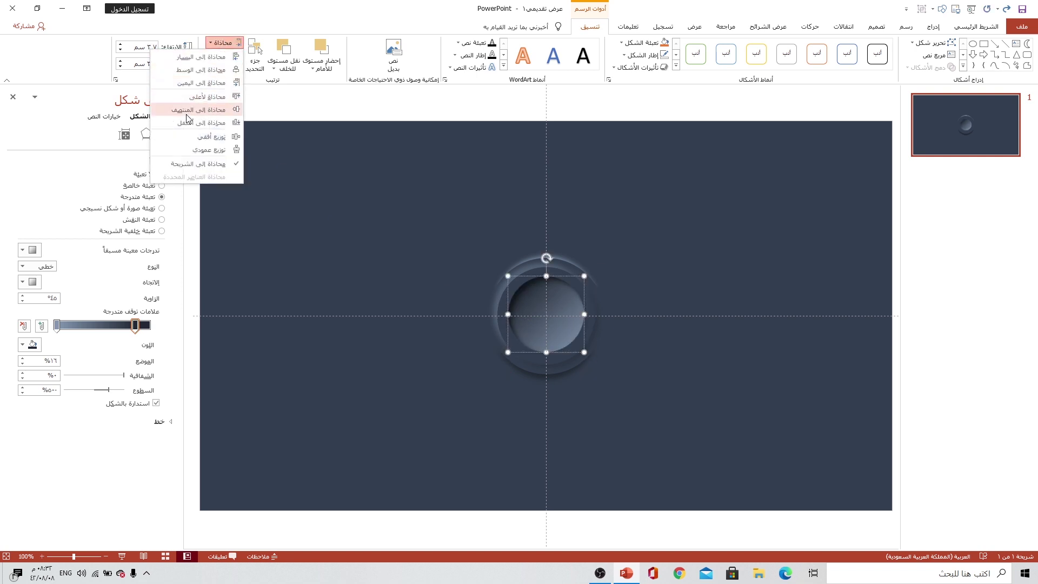
left_click(186, 111)
left_click(481, 303)
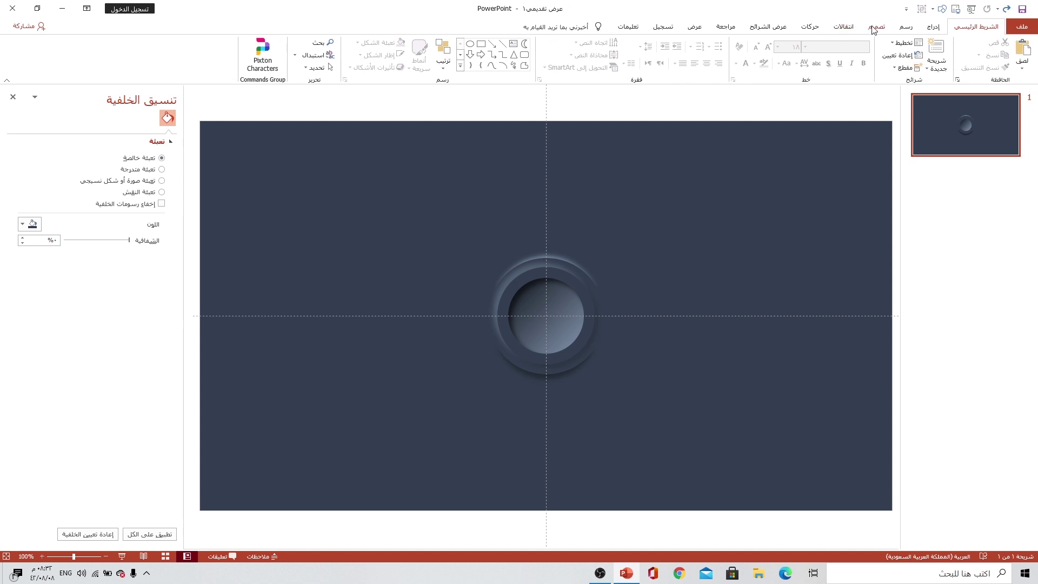
Step: Group all the button's circle layers and move the grouped button to the slide's left side
left_click(938, 28)
left_click(700, 28)
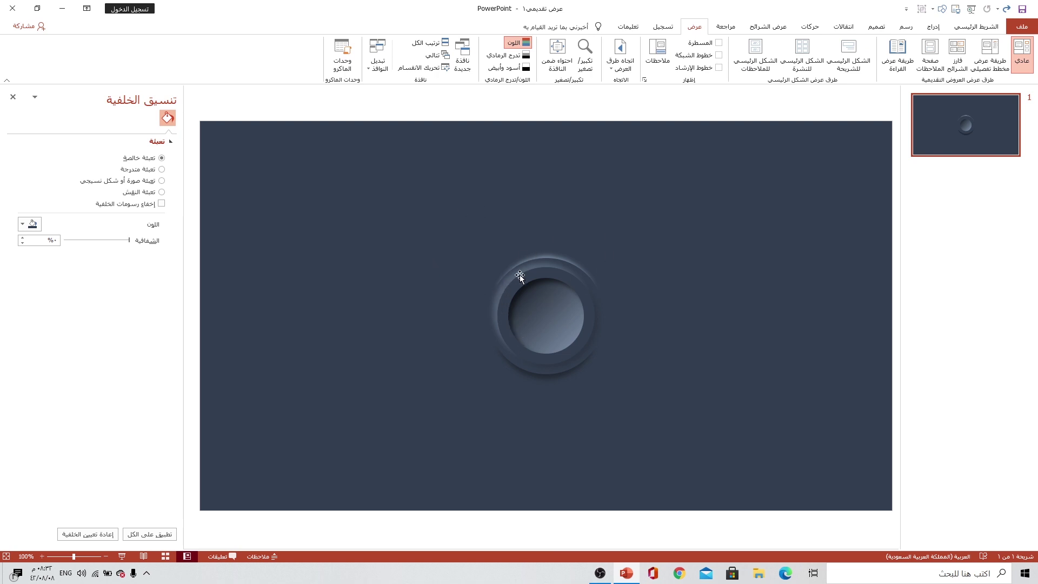
left_click_drag(412, 235, 651, 404)
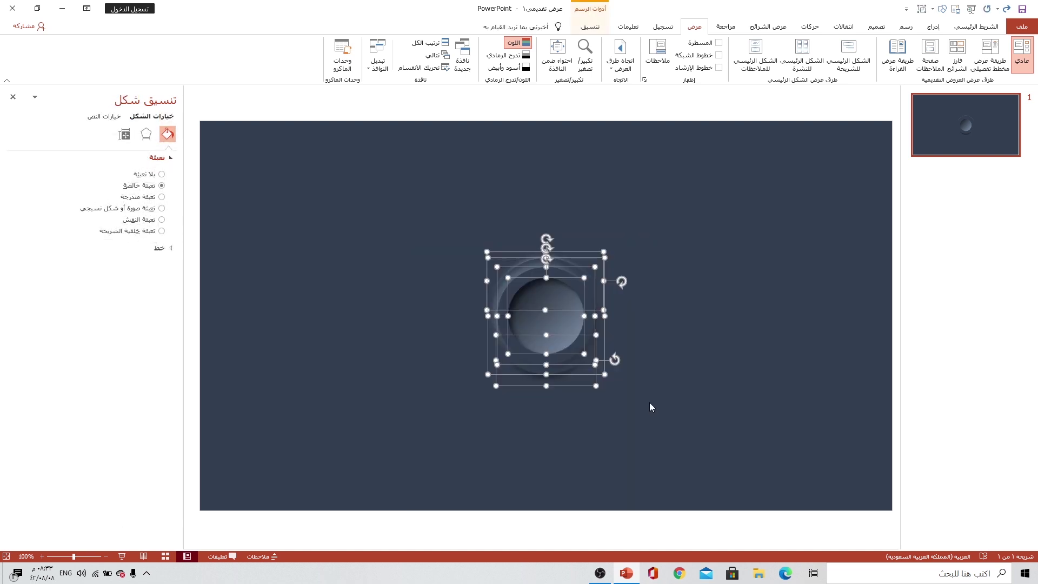
key("ctrl+g")
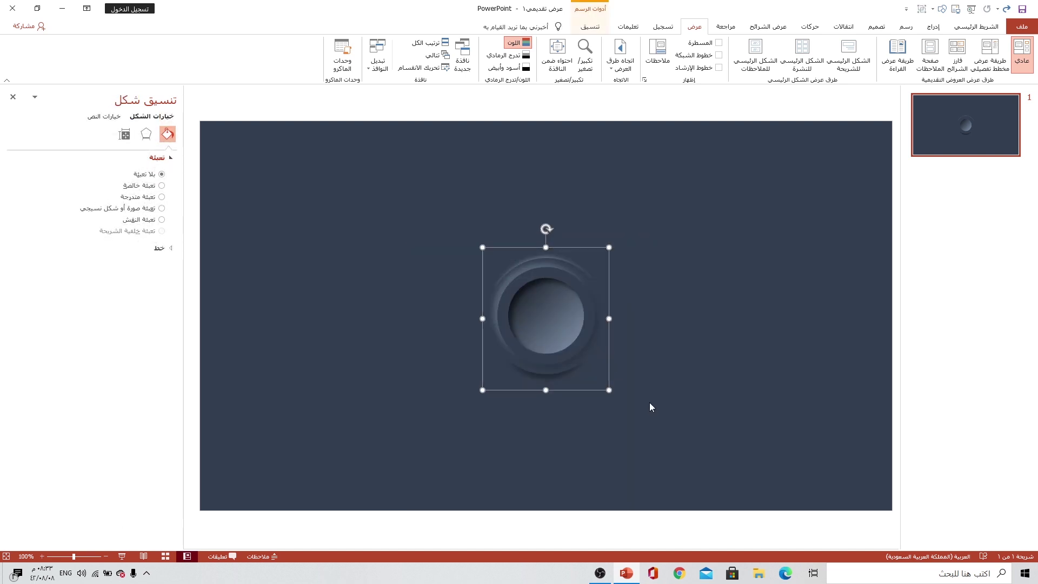
mouse_move(557, 271)
left_mouse_down()
mouse_move(297, 269)
mouse_move(439, 264)
left_mouse_up()
Step: Make third and fourth button copies, then select all four and shift them right
left_click(475, 253)
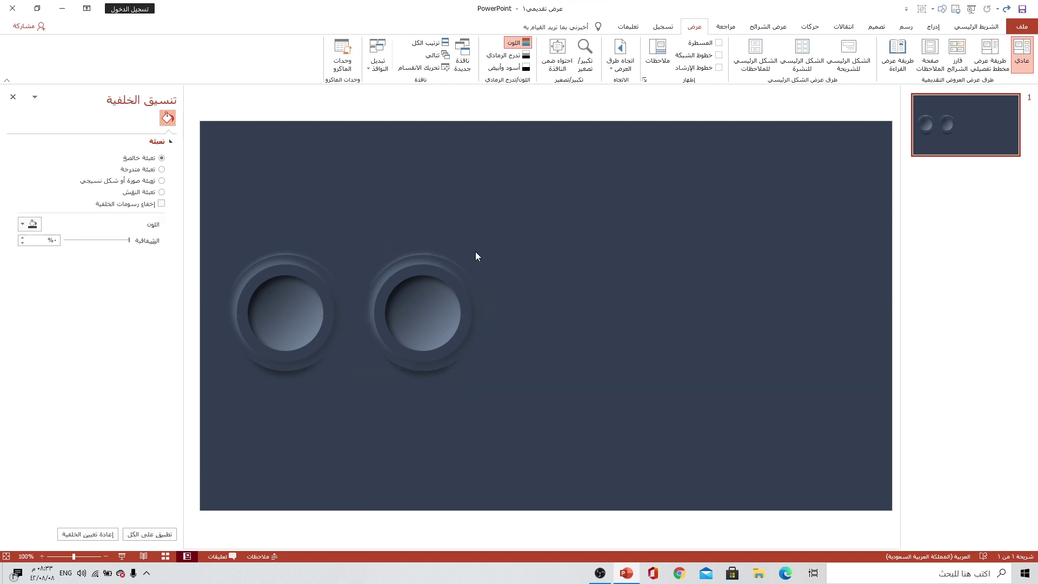
left_click(436, 269)
mouse_move(436, 268)
left_mouse_down()
mouse_move(444, 277)
mouse_move(565, 264)
left_mouse_up()
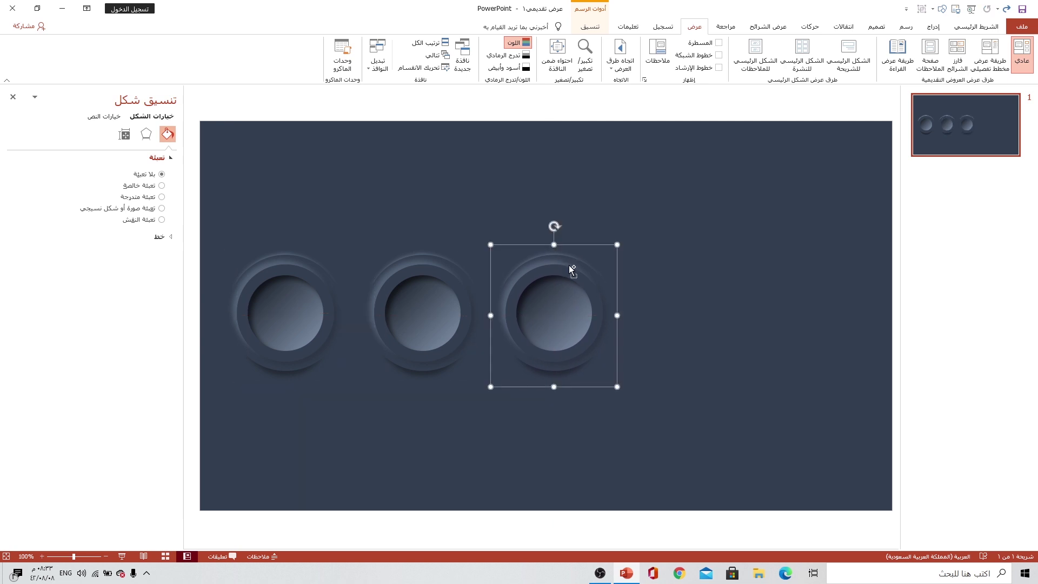
key("ctrl+d")
left_click_drag(210, 203, 832, 450)
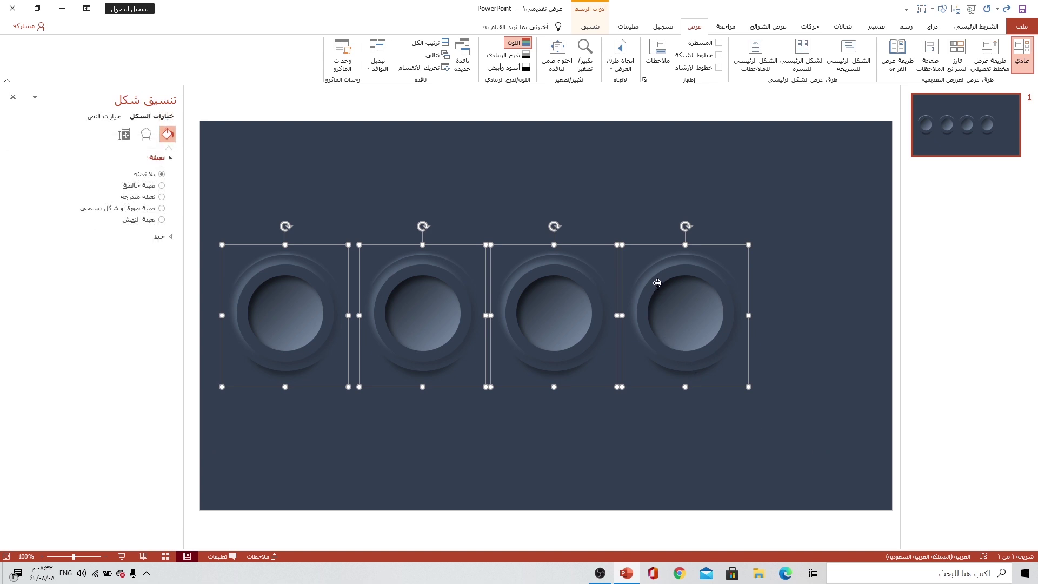
mouse_move(656, 283)
left_mouse_down()
mouse_move(715, 281)
mouse_move(716, 295)
left_mouse_up()
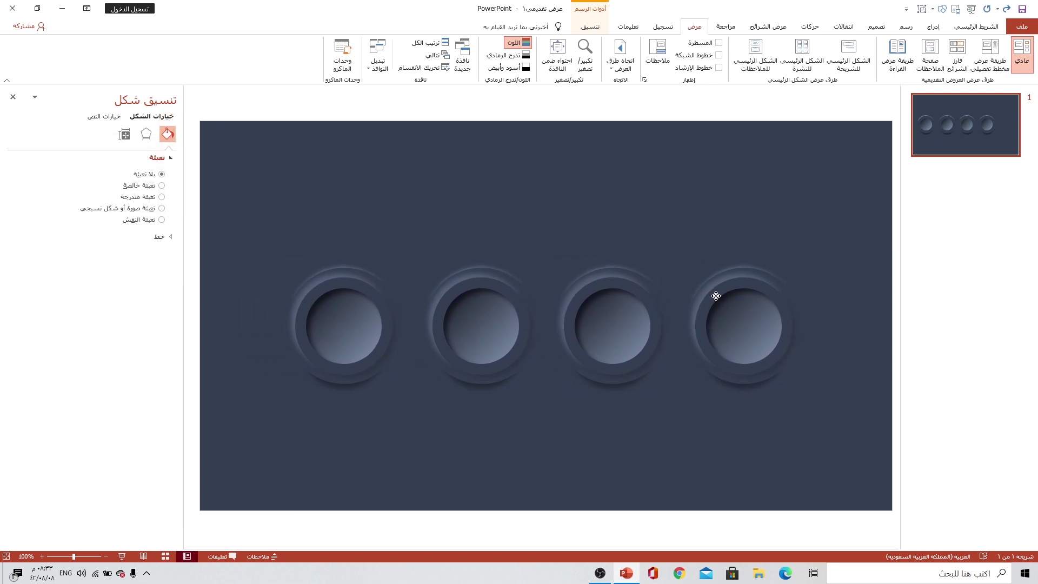
Step: Distribute the four buttons horizontally and settle the row in the slide's centre
left_click(589, 26)
left_click(223, 42)
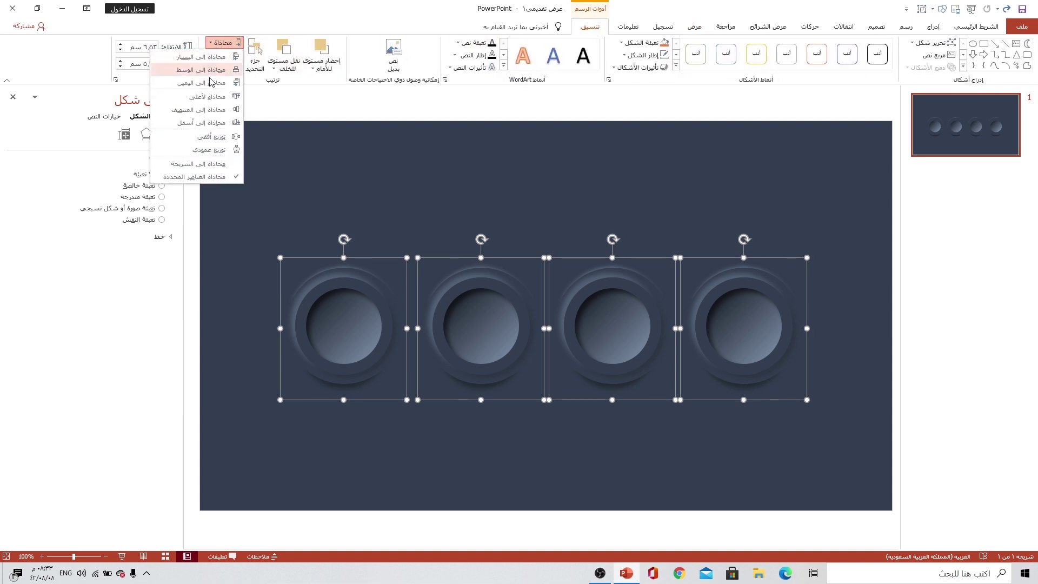
left_click(211, 136)
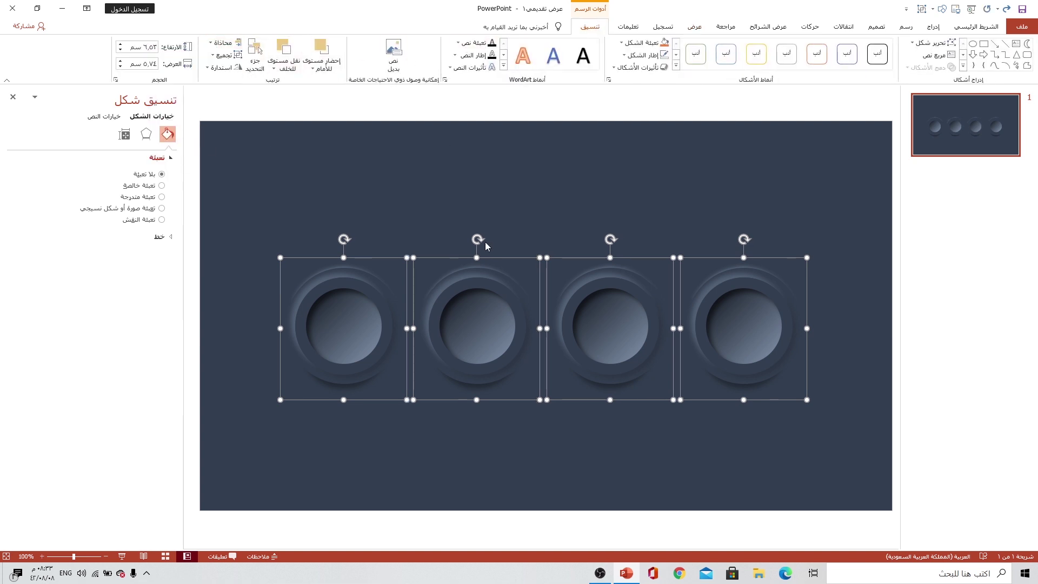
left_click_drag(598, 291, 618, 281)
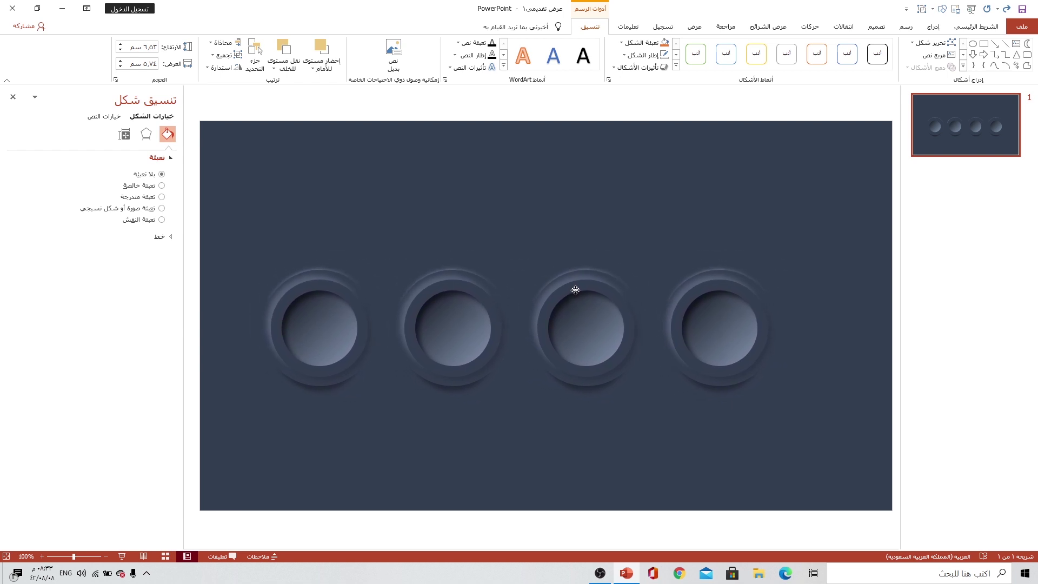
left_click_drag(618, 280, 600, 274)
left_click(732, 211)
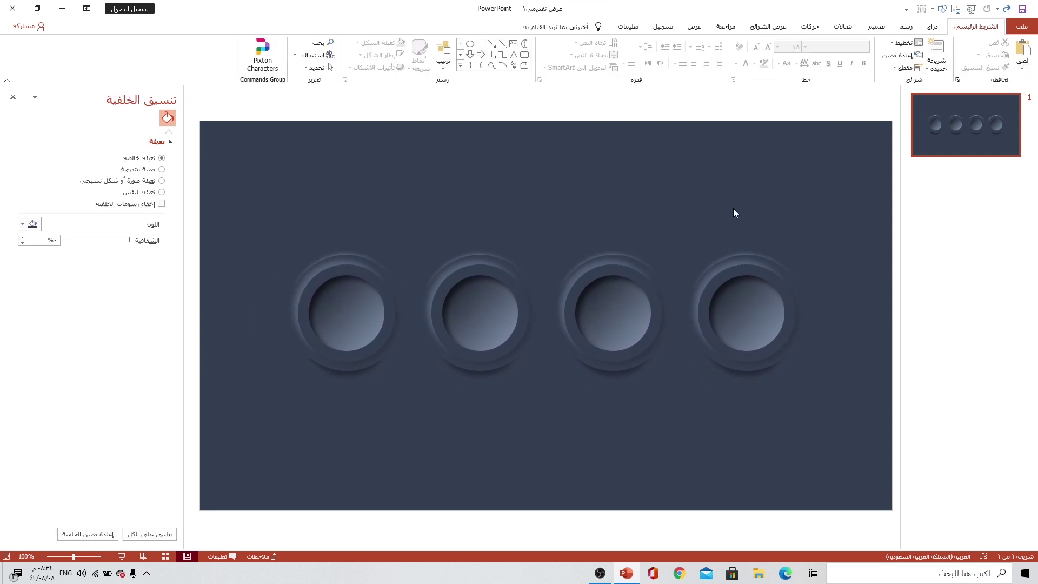
Step: Insert the pie chart, Venn, target and crosshair icons from Analytics and move them above the buttons
left_click(932, 27)
left_click(843, 54)
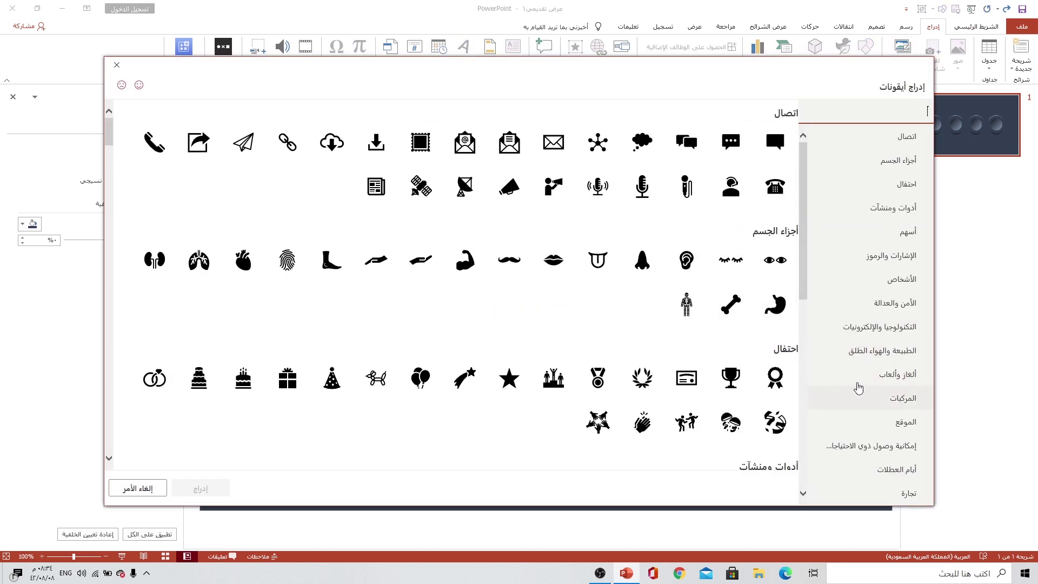
scroll(860, 384, "down", 5)
left_click(886, 289)
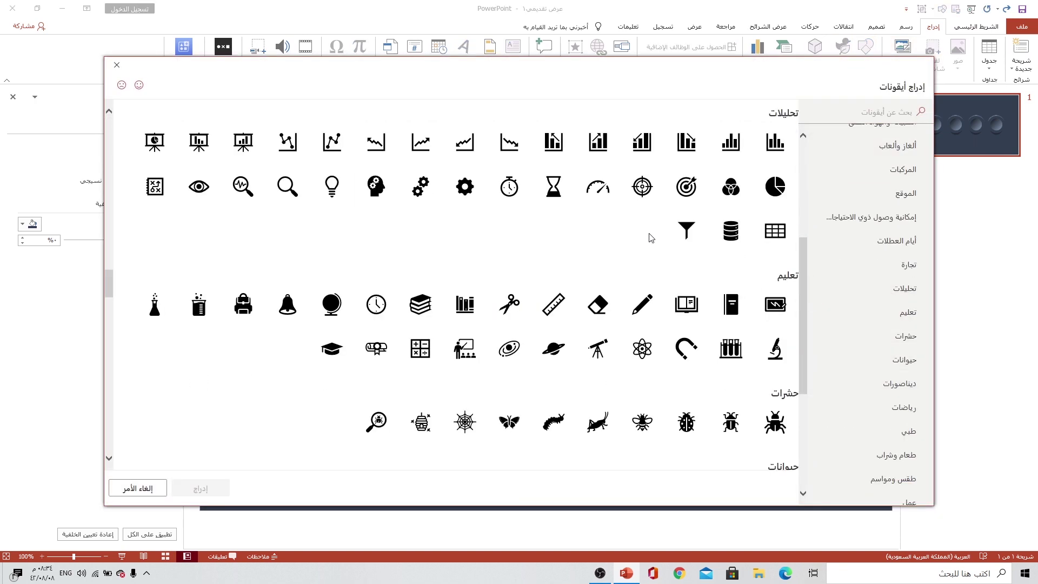
left_click(775, 186)
left_click(730, 187)
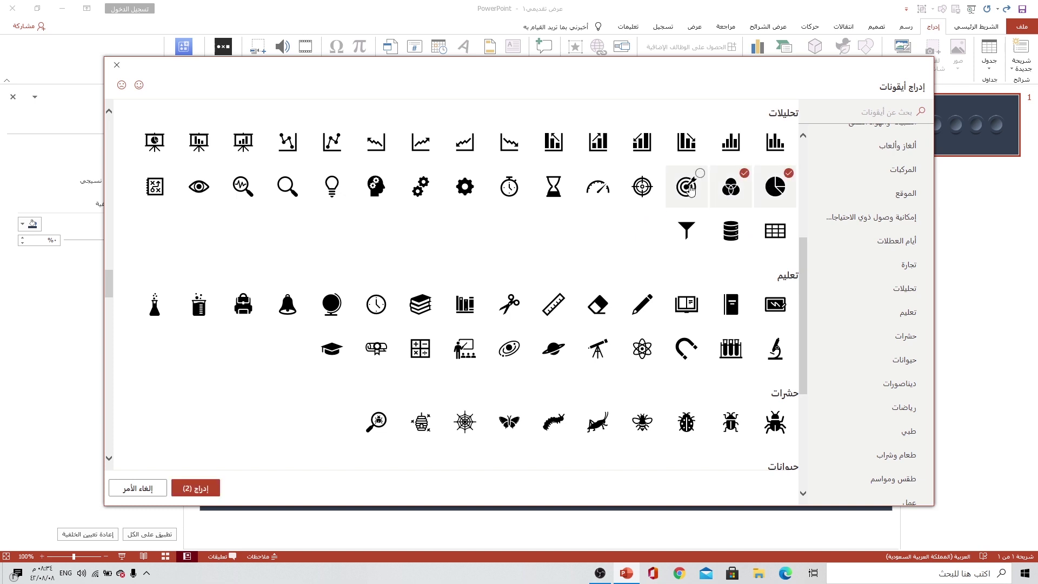
left_click(689, 189)
left_click(642, 186)
left_click(196, 486)
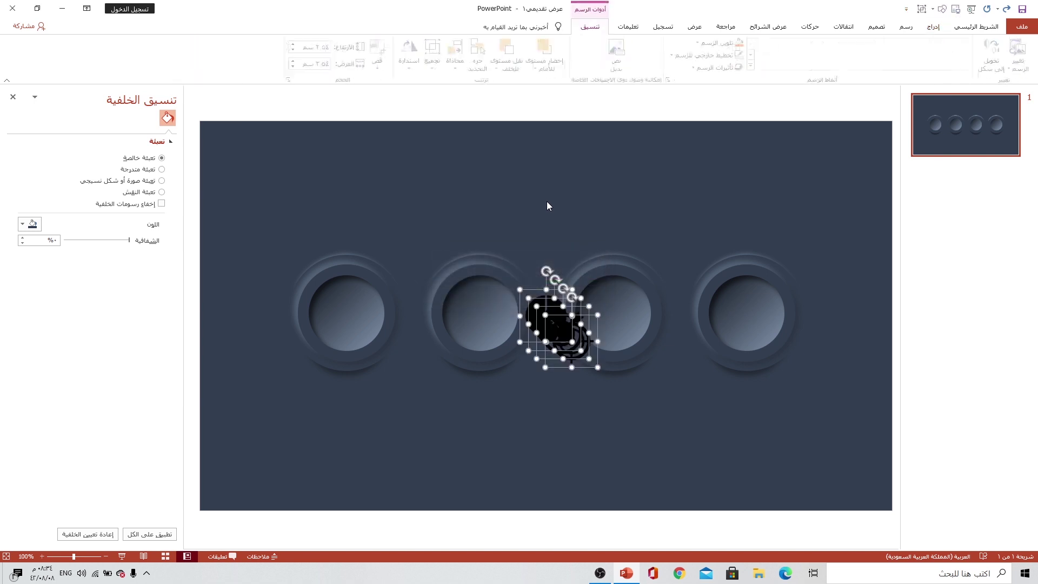
mouse_move(576, 341)
left_mouse_down()
mouse_move(498, 223)
mouse_move(564, 200)
left_mouse_up()
Step: Spread the four icons apart across the slide
left_click_drag(481, 211, 341, 203)
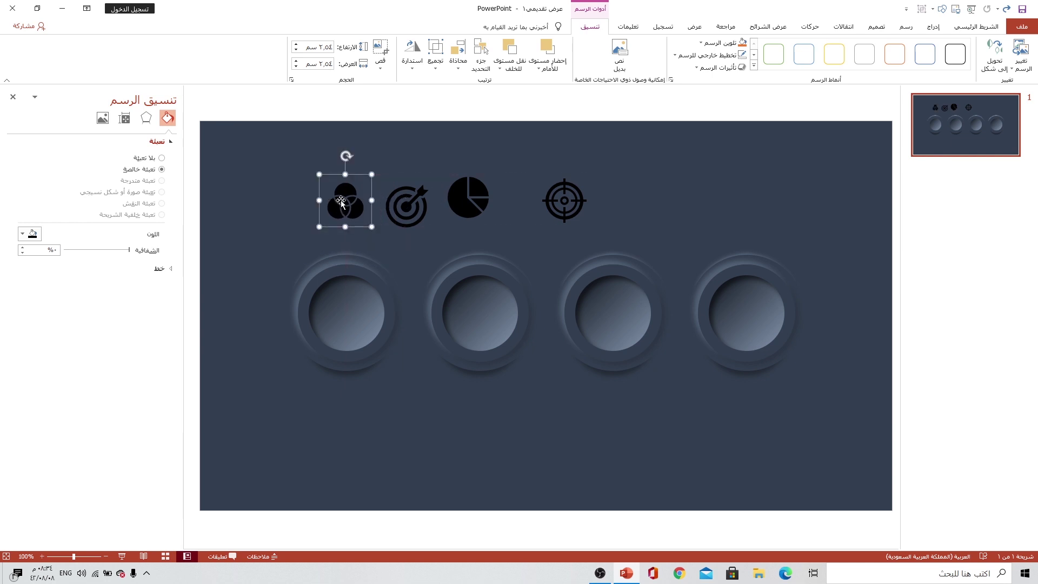
left_click(29, 233)
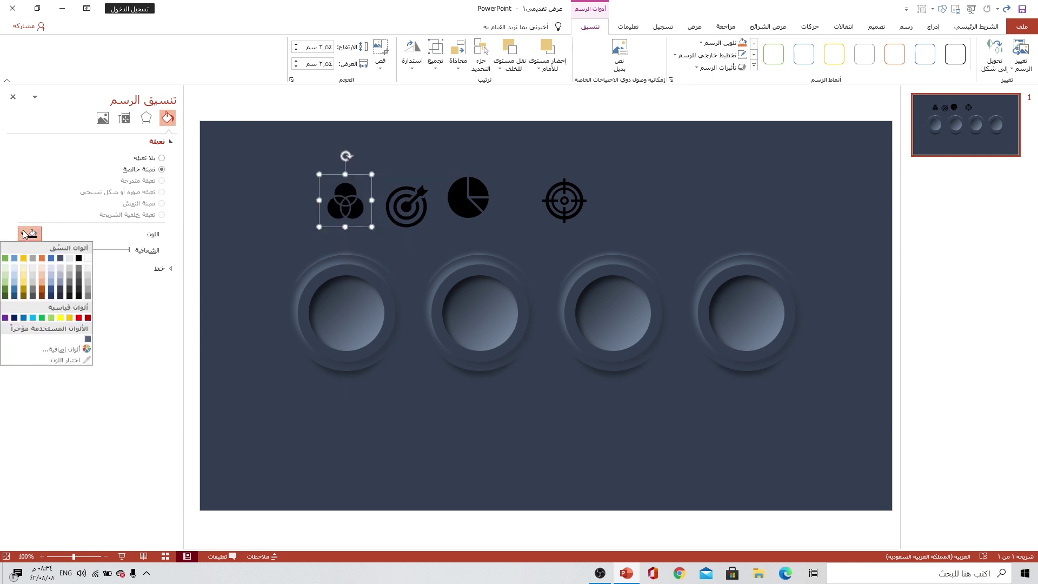
left_click(148, 294)
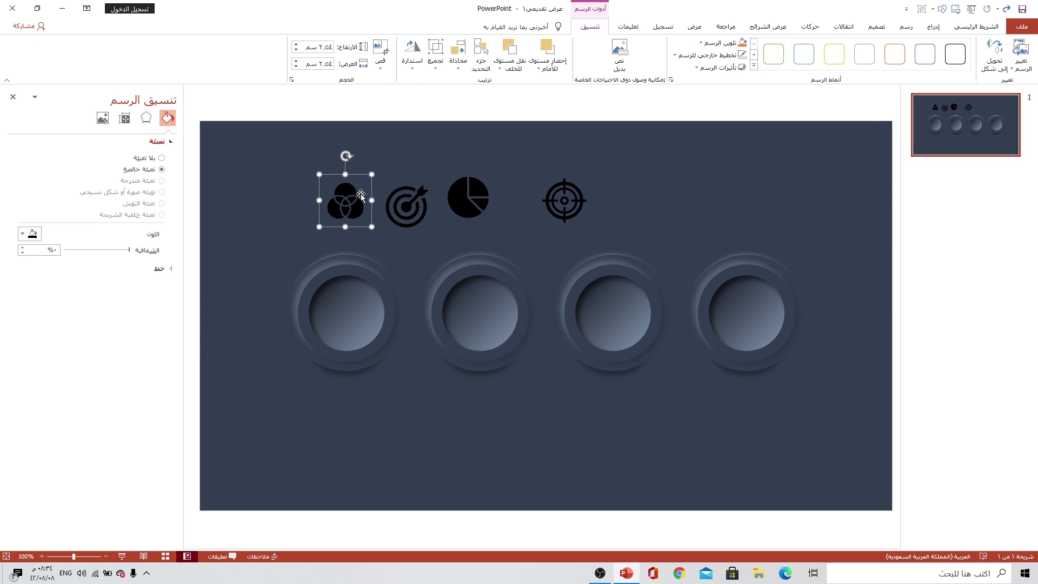
Step: Convert the Venn, target, pie chart and crosshair icons into editable shapes
left_click(996, 65)
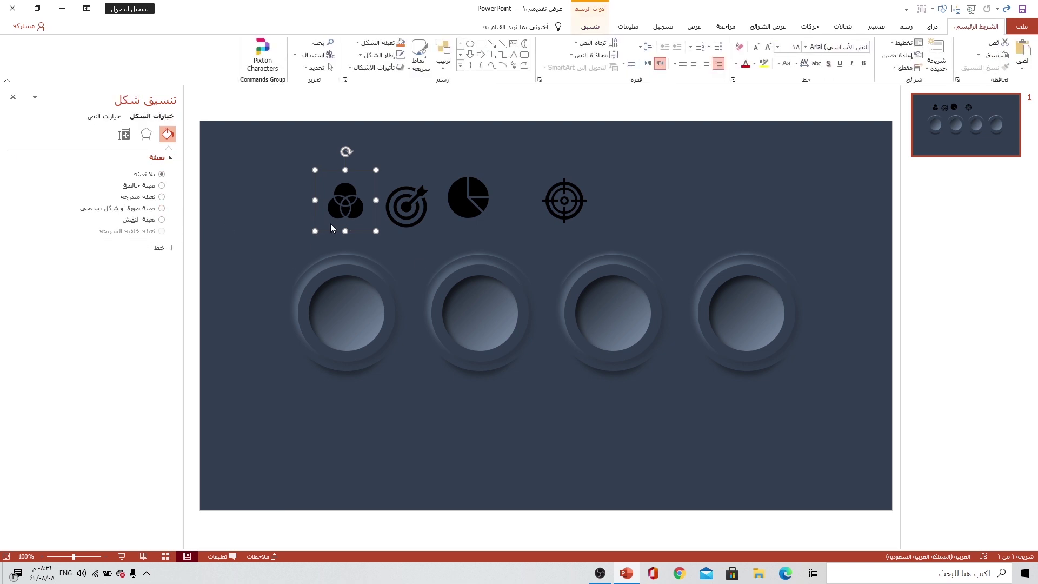
left_click(407, 205, "shift")
left_click(468, 199, "shift")
left_click(565, 210, "shift")
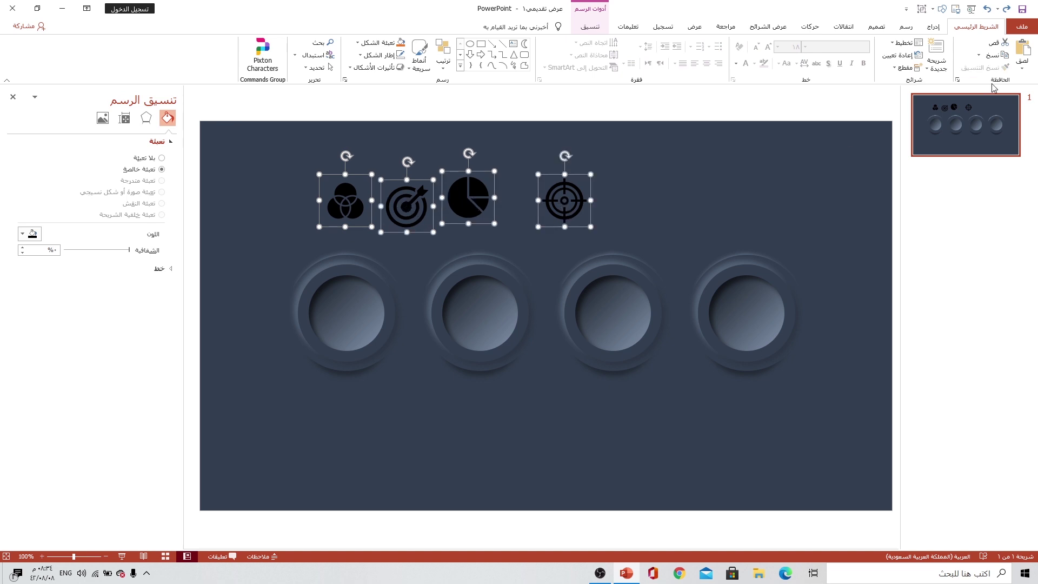
left_click(597, 28)
left_click(994, 57)
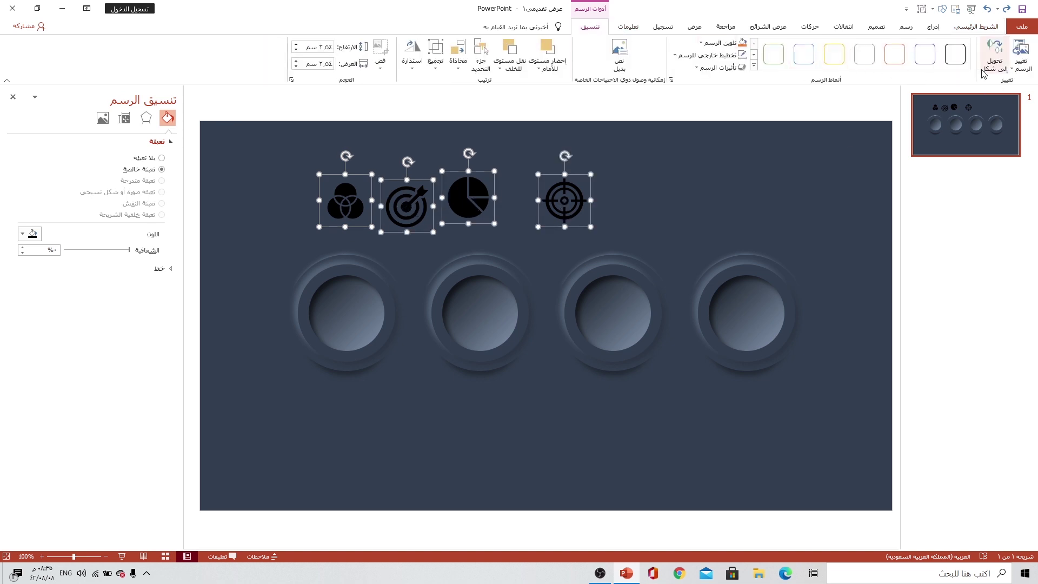
Step: Give the icons a gradient fill running from light blue to blue
left_click(156, 198)
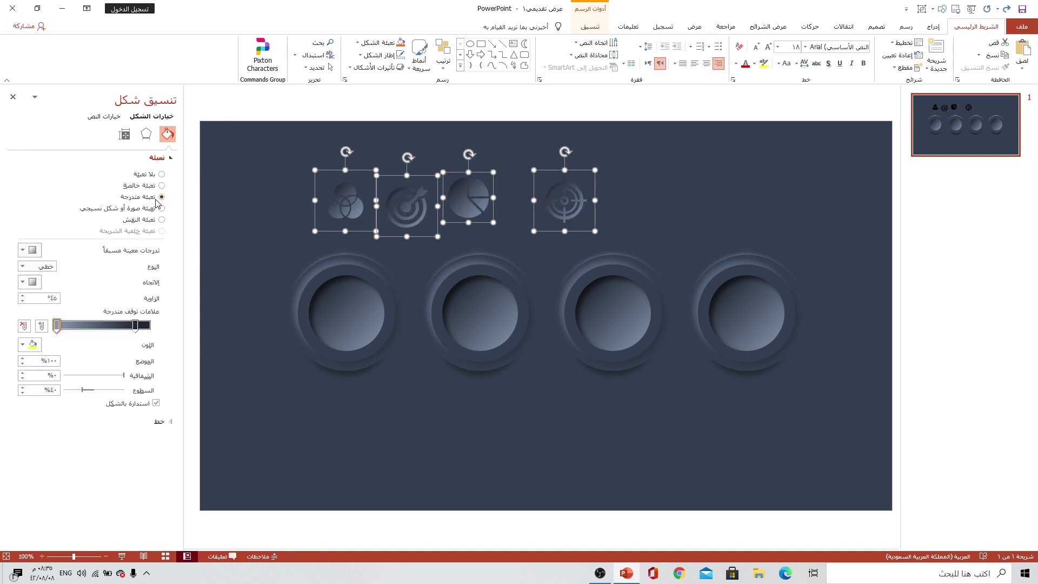
left_click_drag(135, 325, 148, 326)
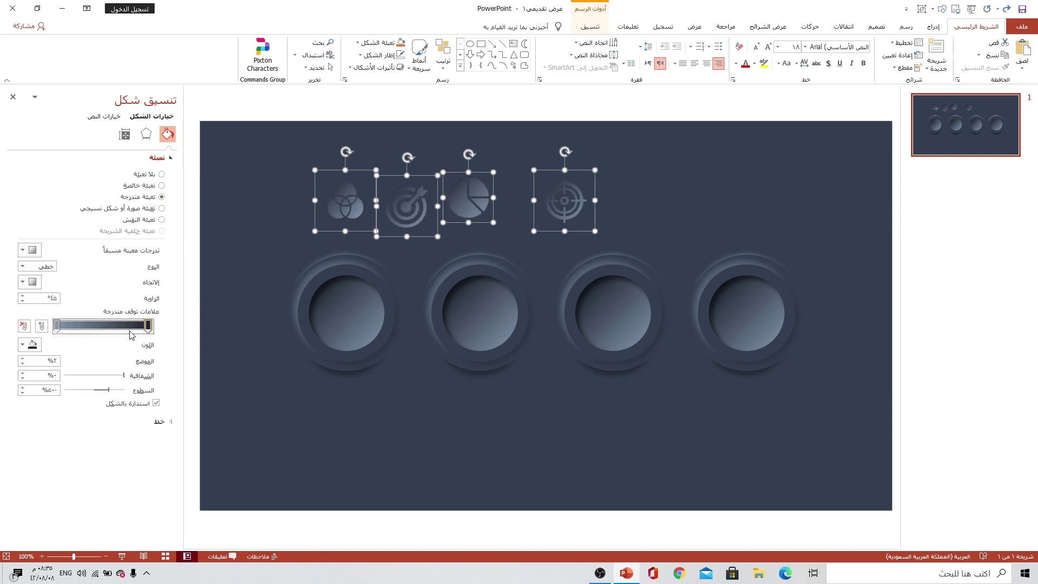
left_click(56, 326)
left_click(23, 344)
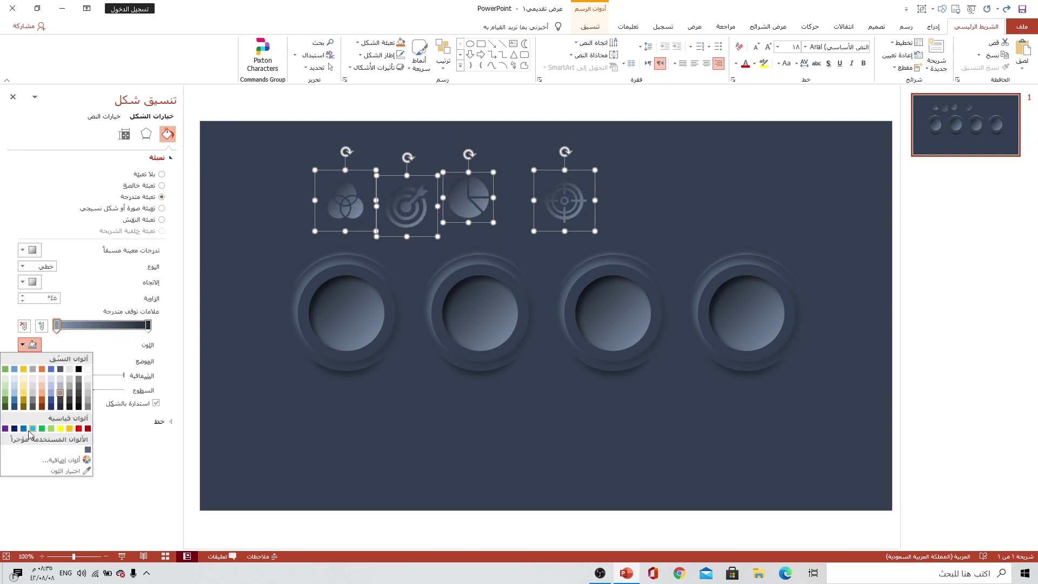
left_click(32, 429)
left_click(148, 326)
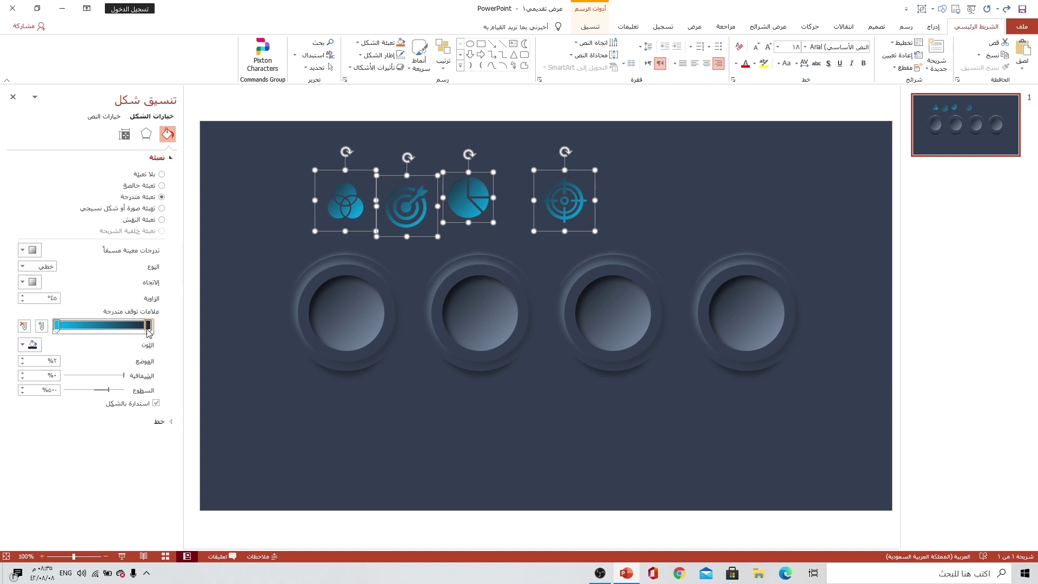
left_click(22, 344)
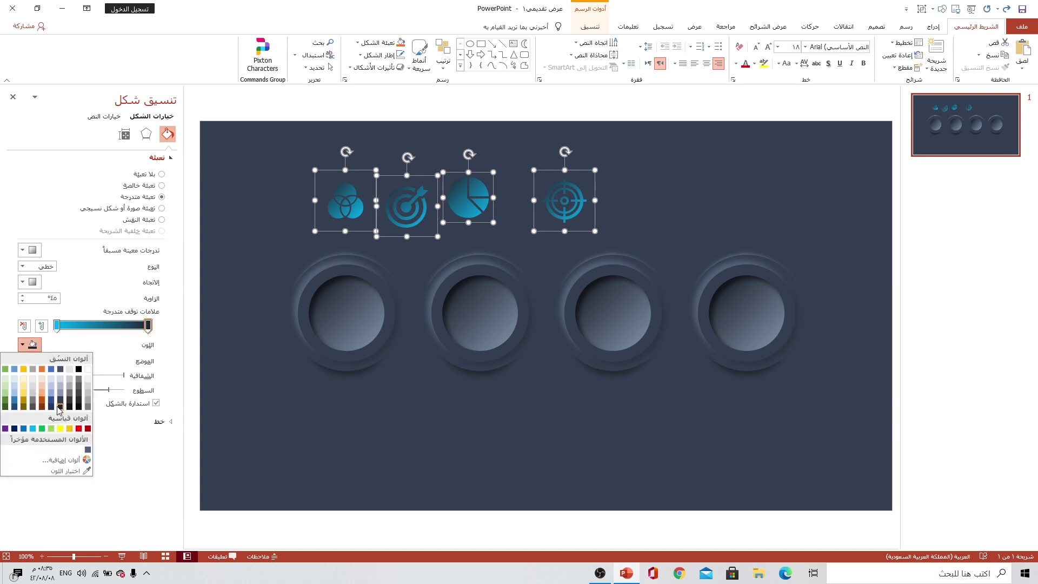
left_click(24, 429)
Step: Darken the end stop's blue through More Colors and move that stop to 17%
left_click(30, 349)
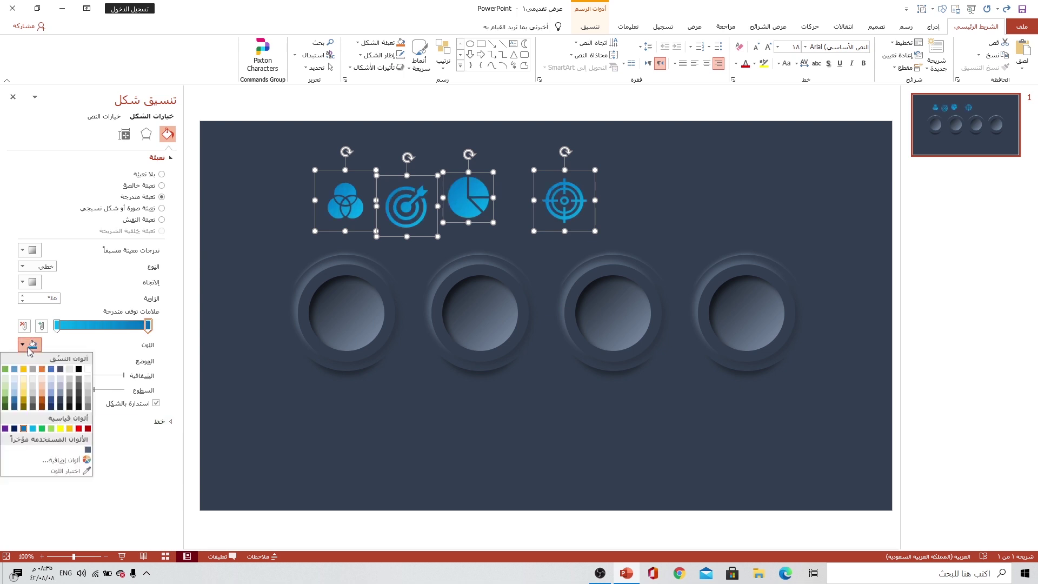
left_click(63, 459)
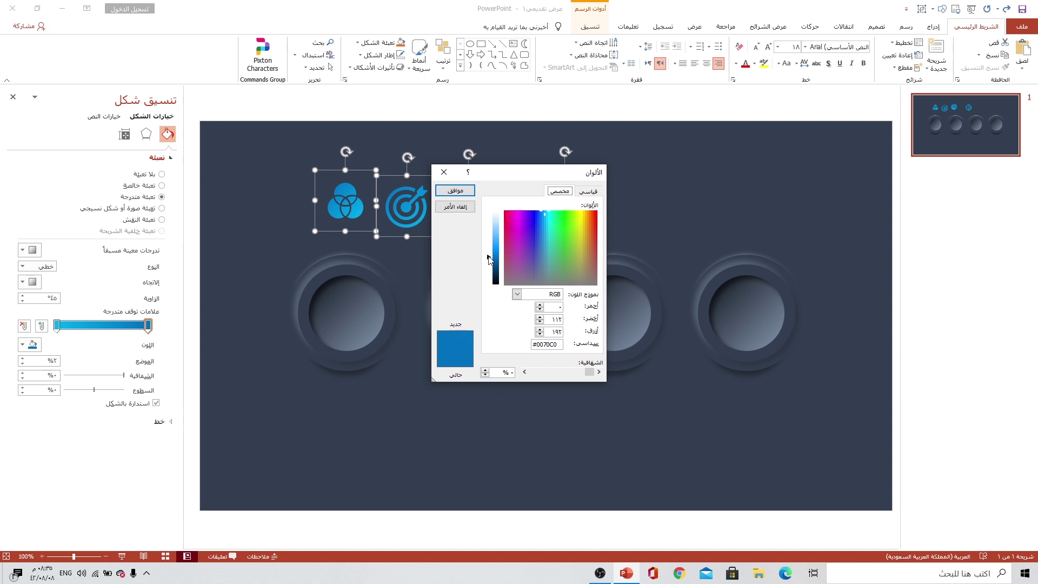
left_click_drag(489, 259, 490, 266)
left_click(456, 190)
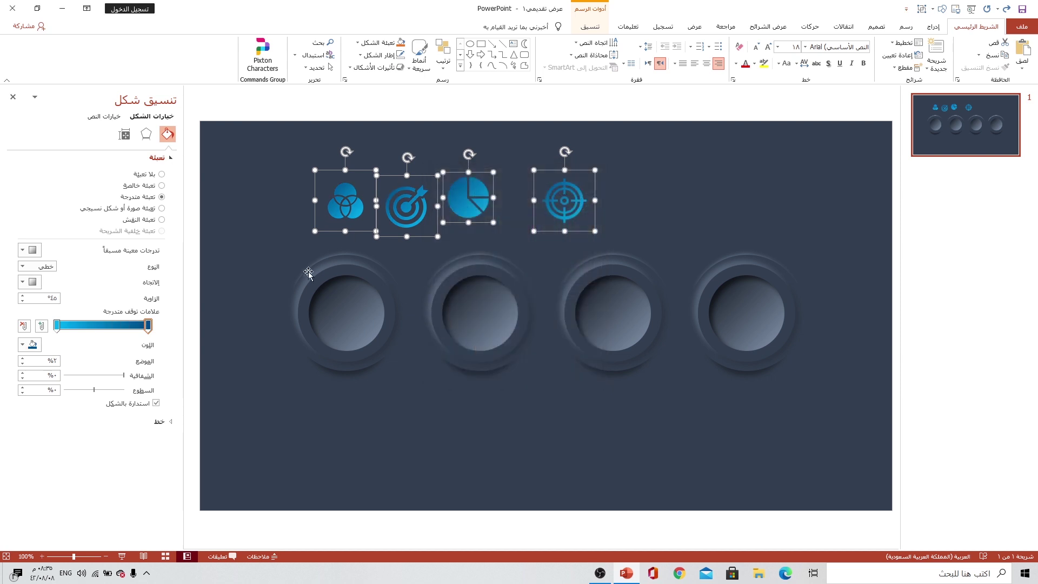
left_click_drag(149, 330, 130, 331)
Step: Angle the gradient at 45°, rebalance the light stop, and place the Venn icon in the first button
left_click(23, 283)
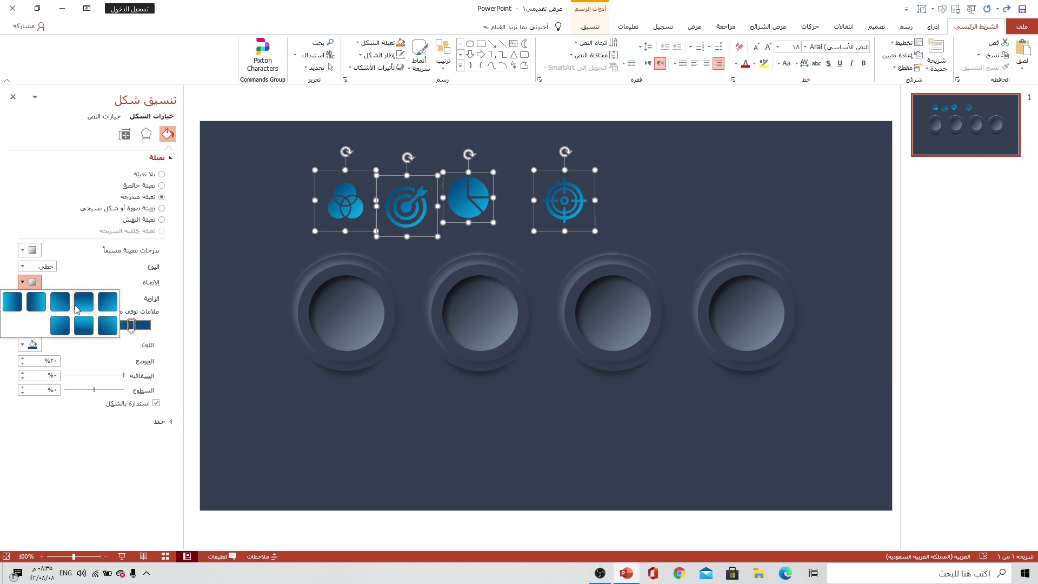
left_click(64, 309)
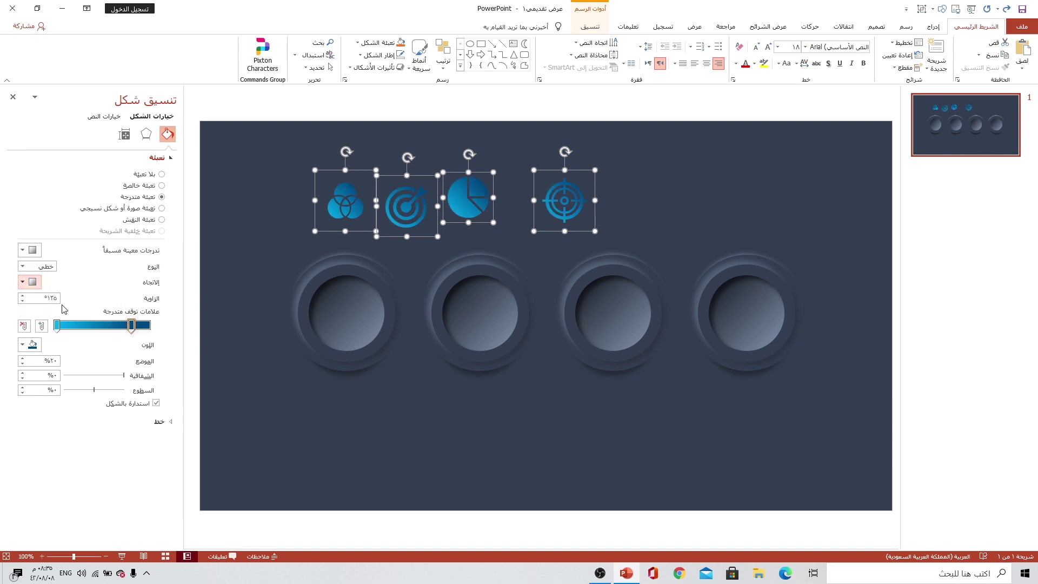
left_click(31, 286)
left_click(108, 307)
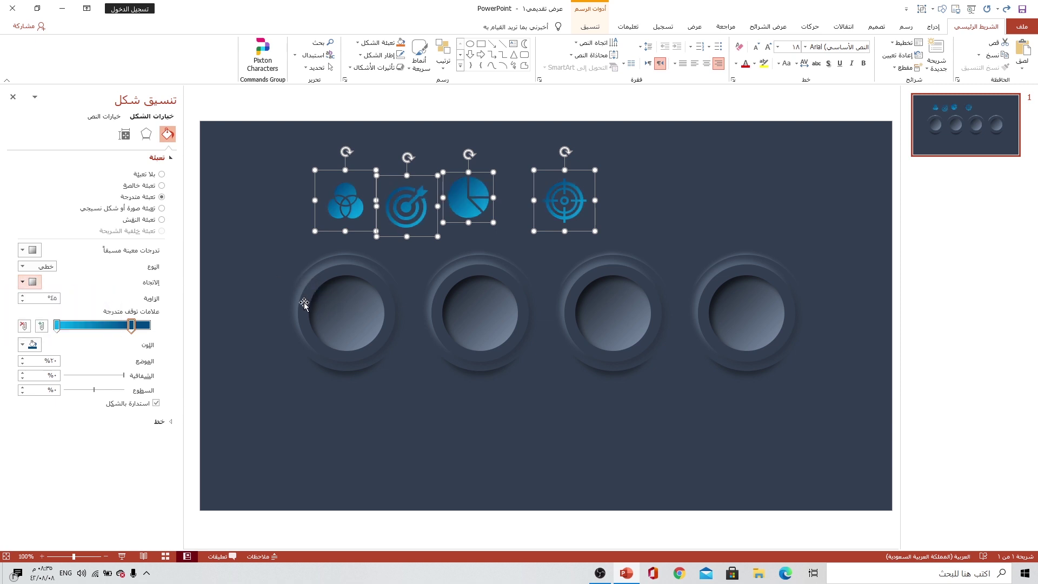
left_click_drag(57, 324, 114, 328)
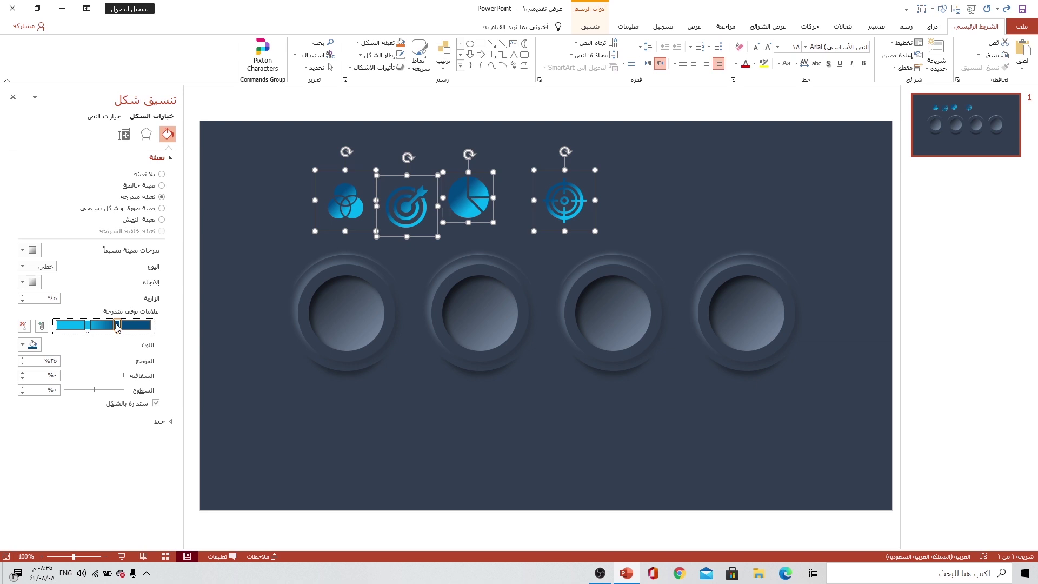
left_click(329, 242)
left_click_drag(333, 211, 343, 309)
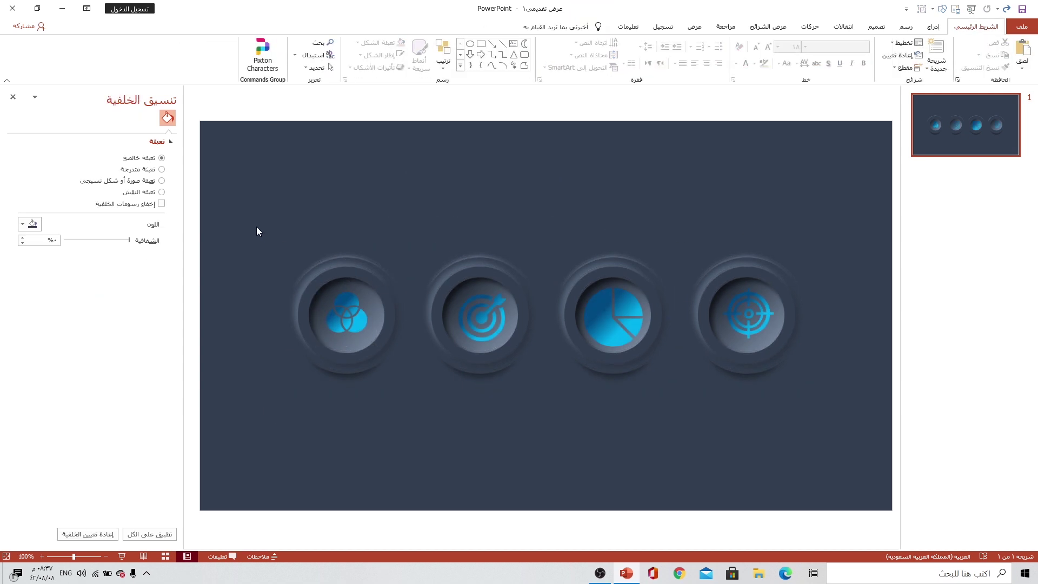
Step: Centre the Venn icon within the first button
left_click_drag(257, 232, 415, 410)
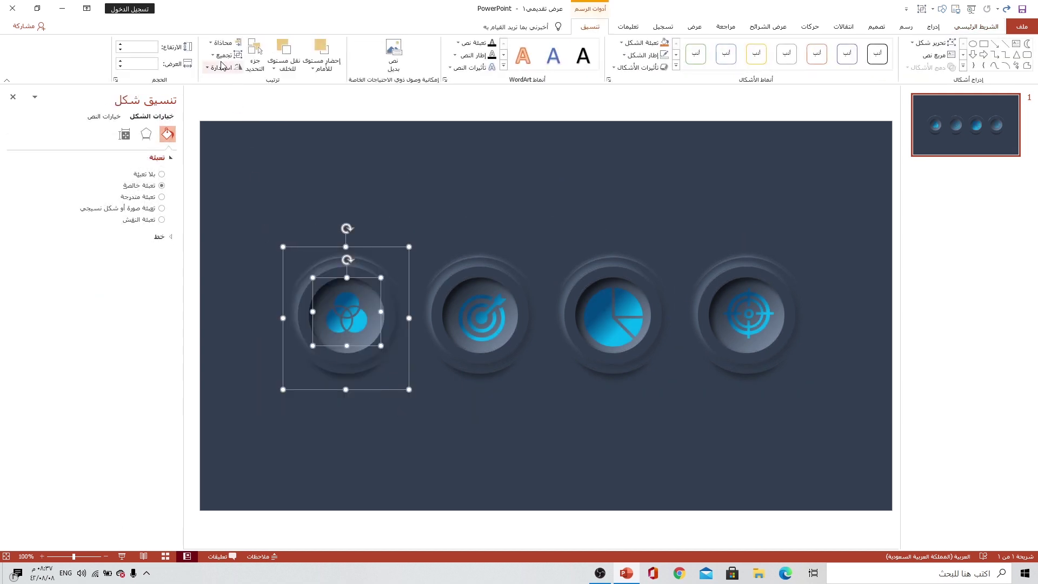
left_click(222, 43)
left_click(222, 42)
left_click(222, 43)
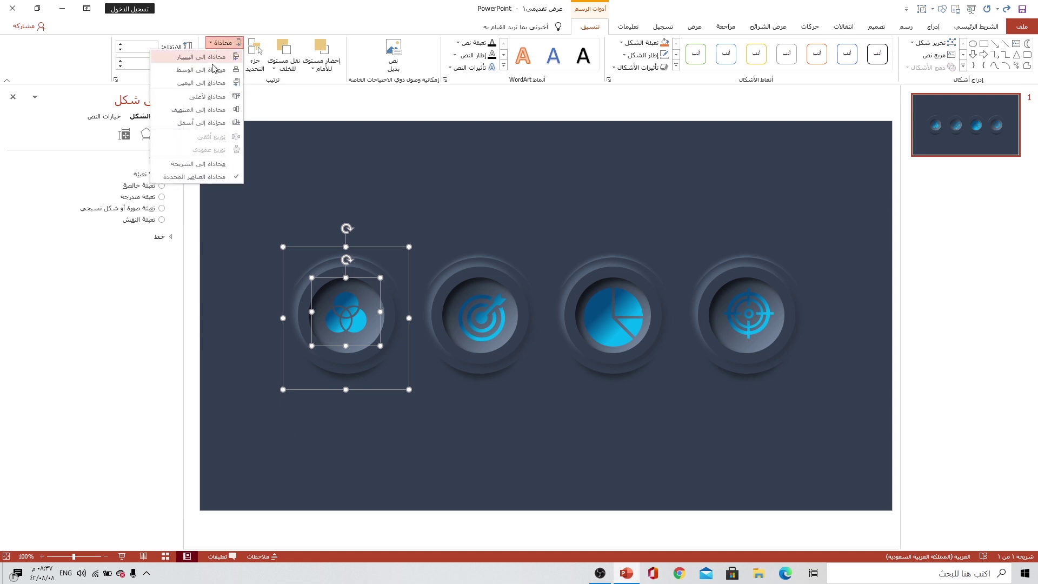
left_click(197, 111)
left_click(445, 183)
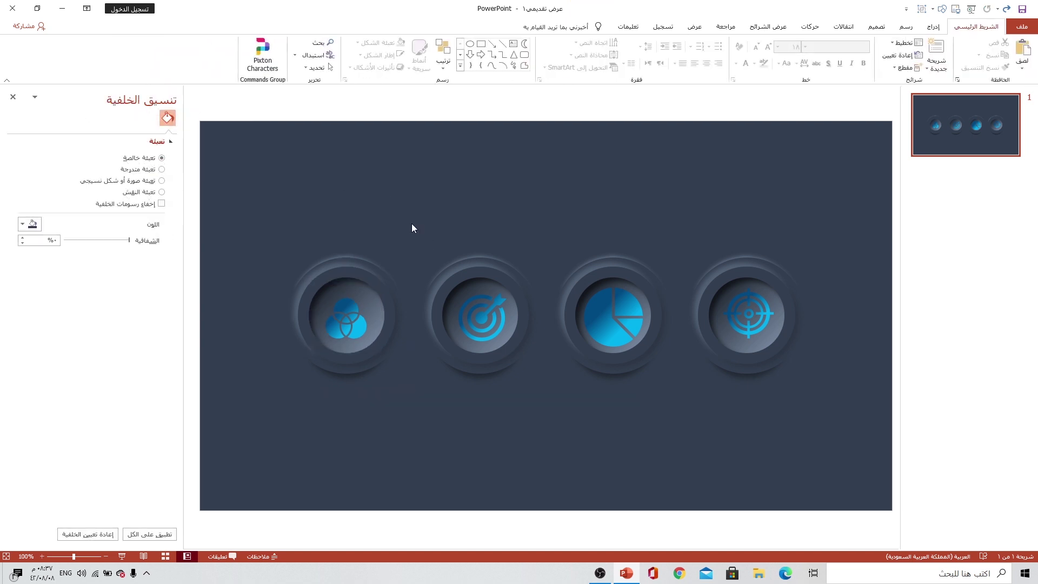
Step: Centre the target icon horizontally and vertically in the second button
left_click_drag(412, 228, 541, 414)
left_click(221, 43)
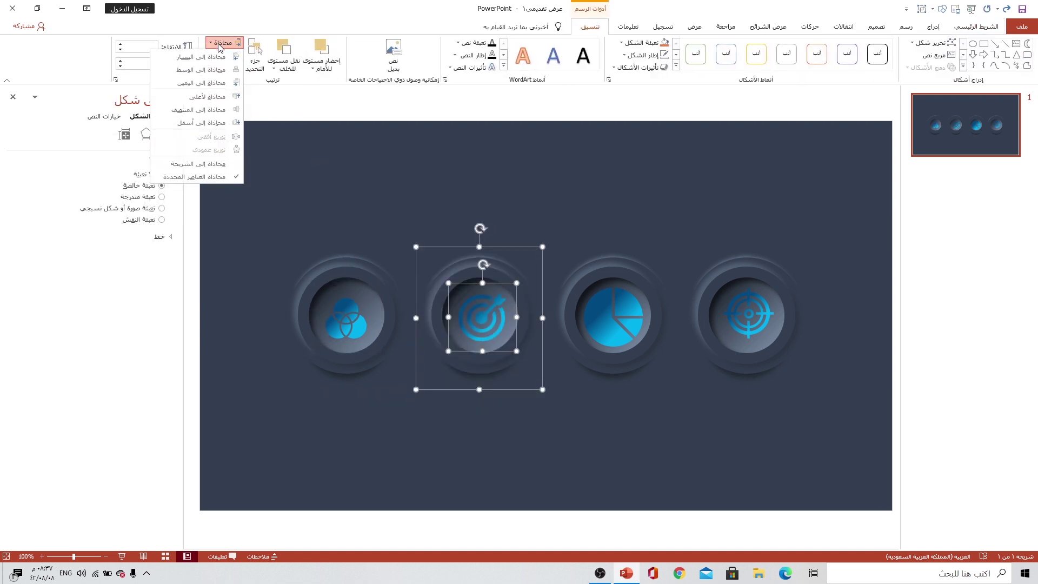
left_click(199, 70)
left_click(221, 42)
left_click(205, 110)
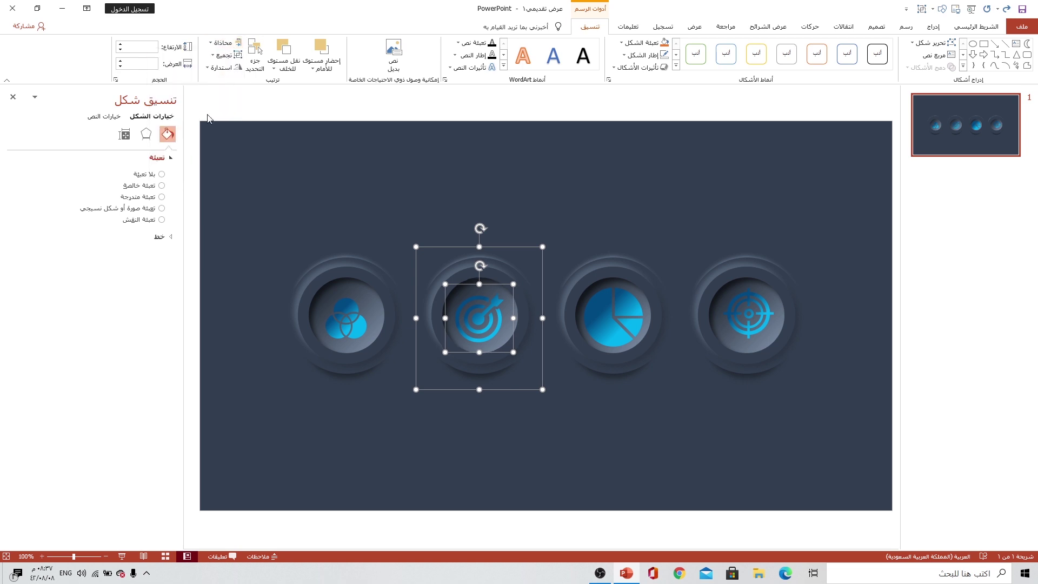
left_click(577, 188)
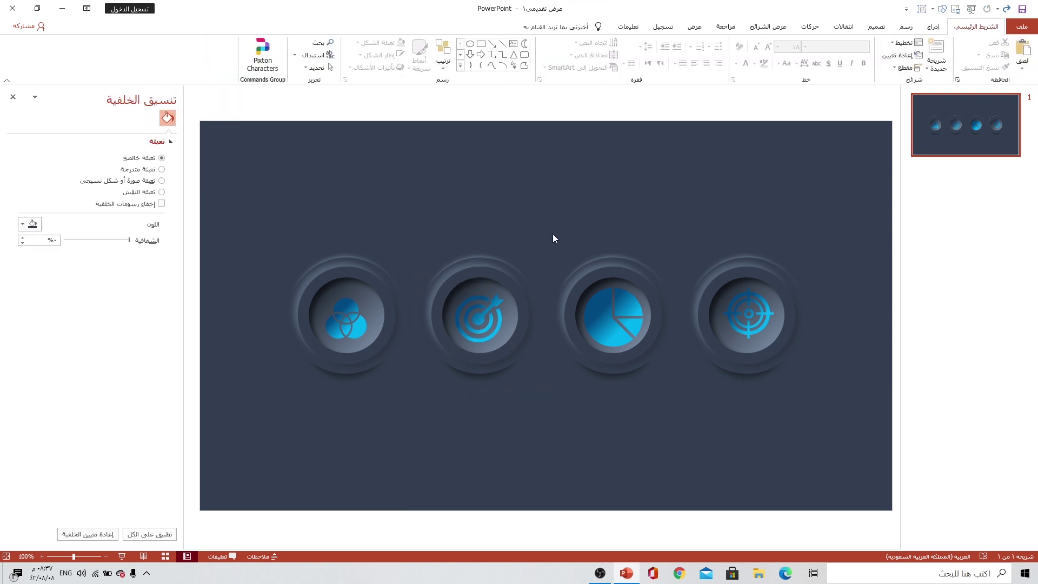
Step: Centre the pie-chart icon horizontally and vertically in the third button
left_click_drag(553, 238, 676, 411)
left_click(222, 43)
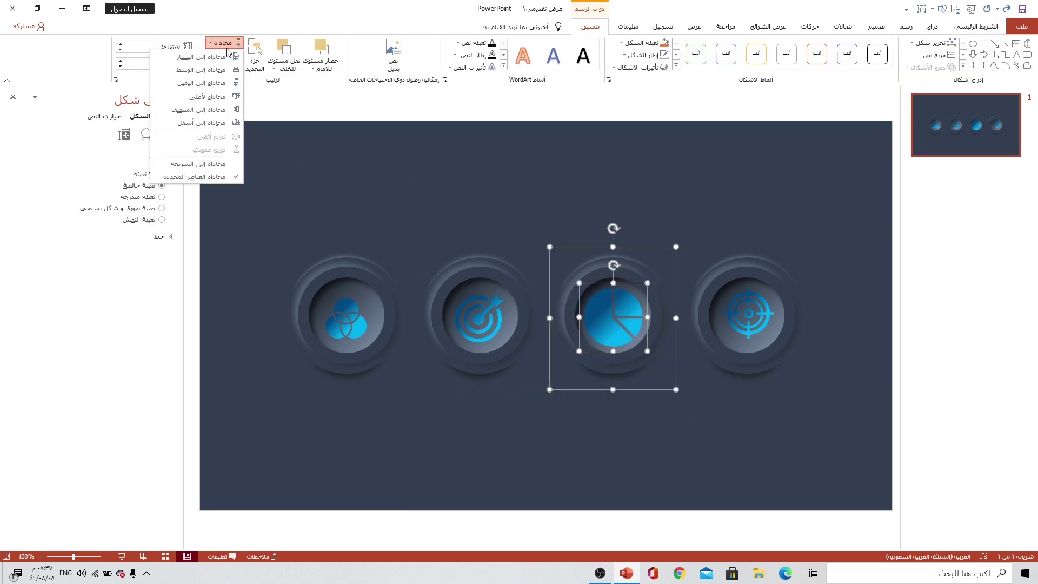
left_click(200, 70)
left_click(222, 43)
left_click(205, 110)
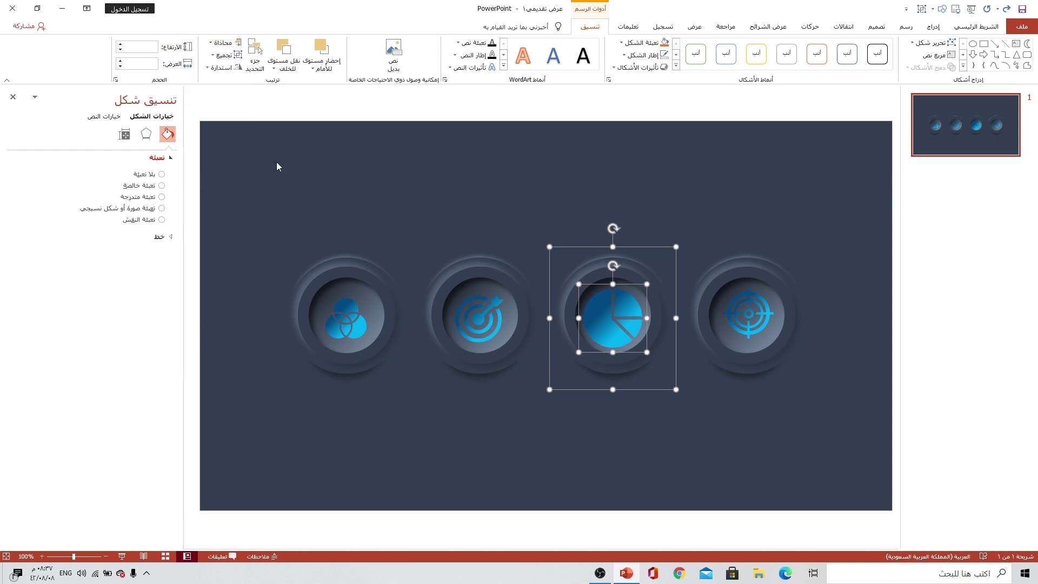
left_click(652, 177)
Step: Centre the crosshair icon horizontally and vertically in the fourth button
left_click_drag(672, 206, 837, 387)
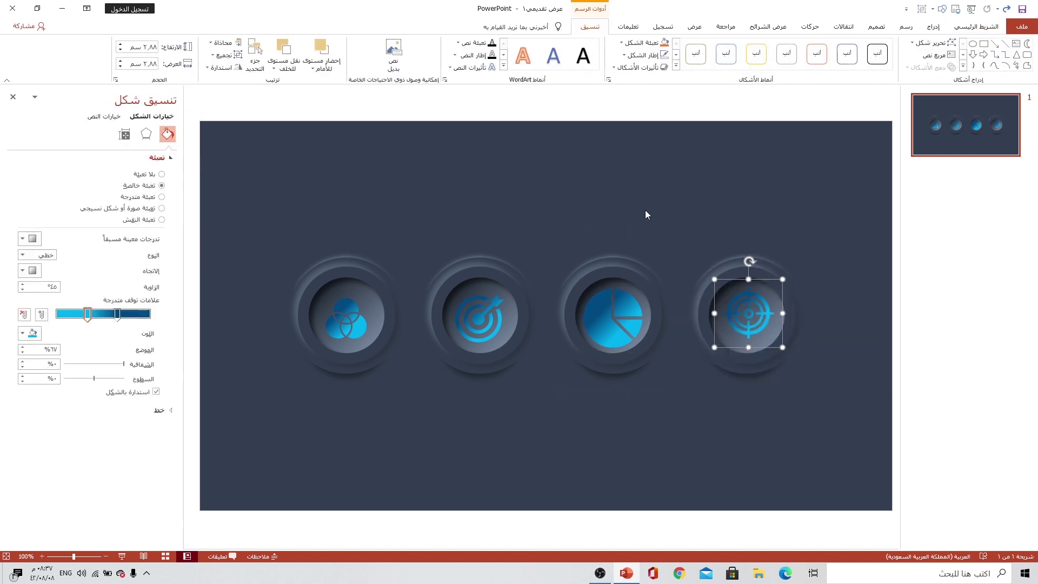
left_click_drag(702, 212, 847, 413)
left_click_drag(677, 214, 851, 426)
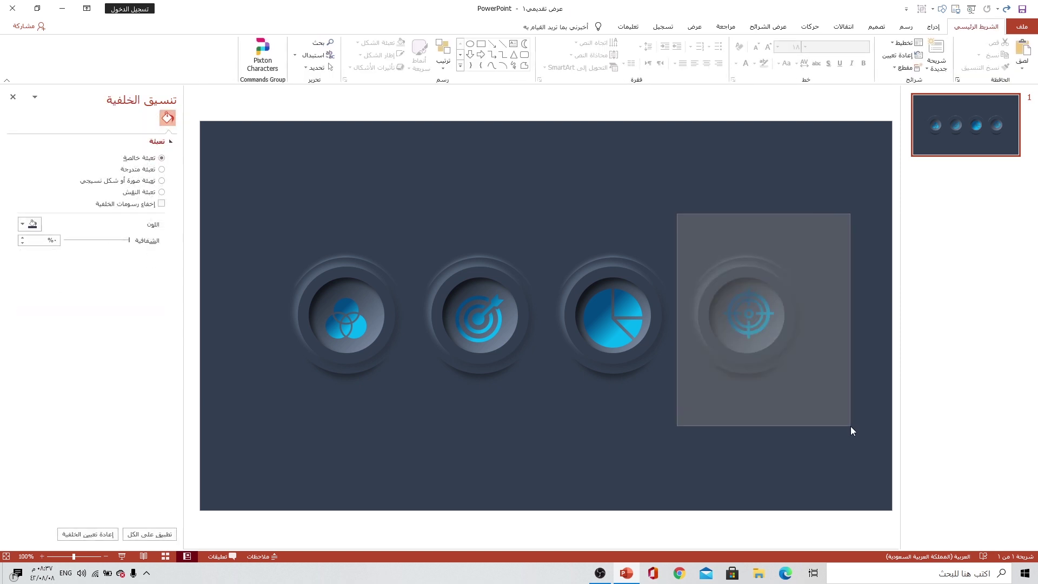
left_click(221, 43)
left_click(213, 54)
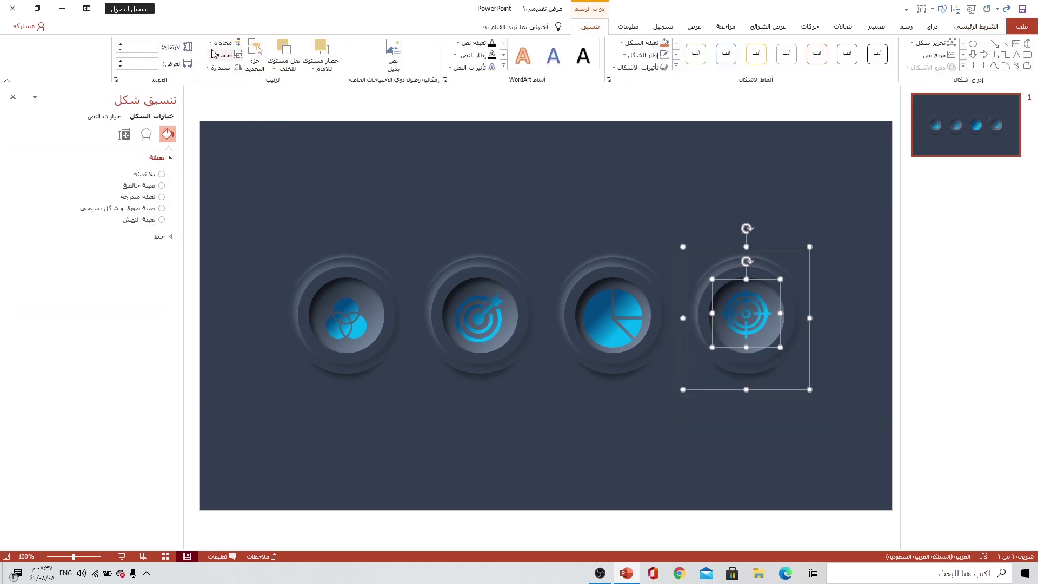
left_click(222, 42)
left_click(186, 114)
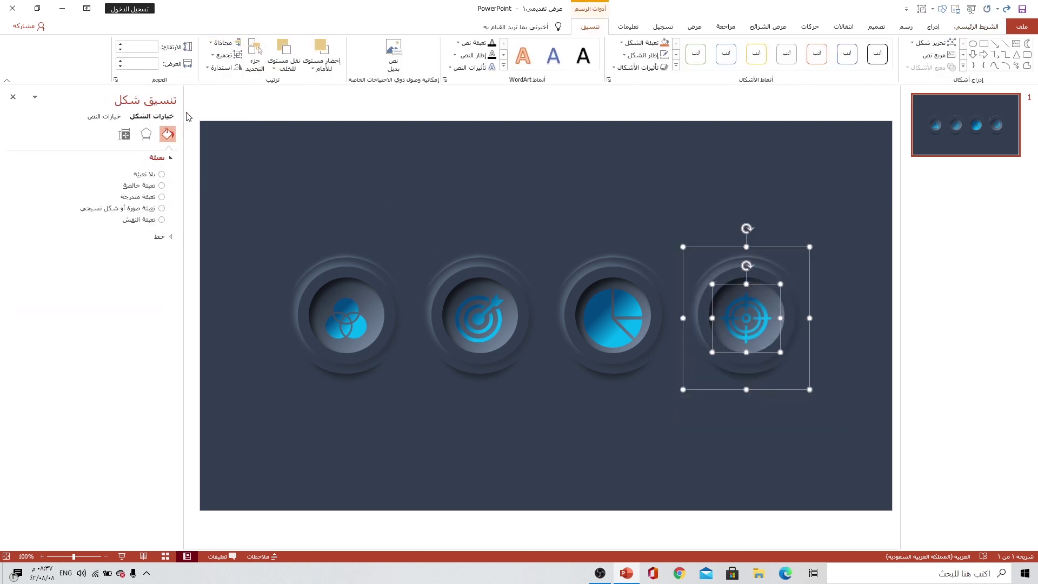
left_click(651, 196)
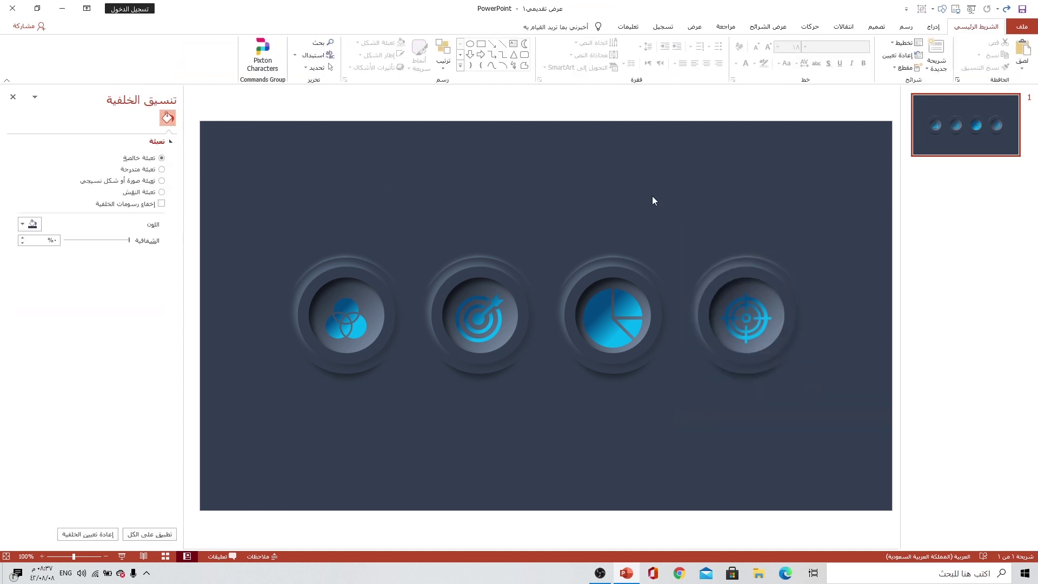
Step: Add a WordArt box holding the pasted title, centred near the top of the slide
left_click(933, 27)
left_click(458, 64)
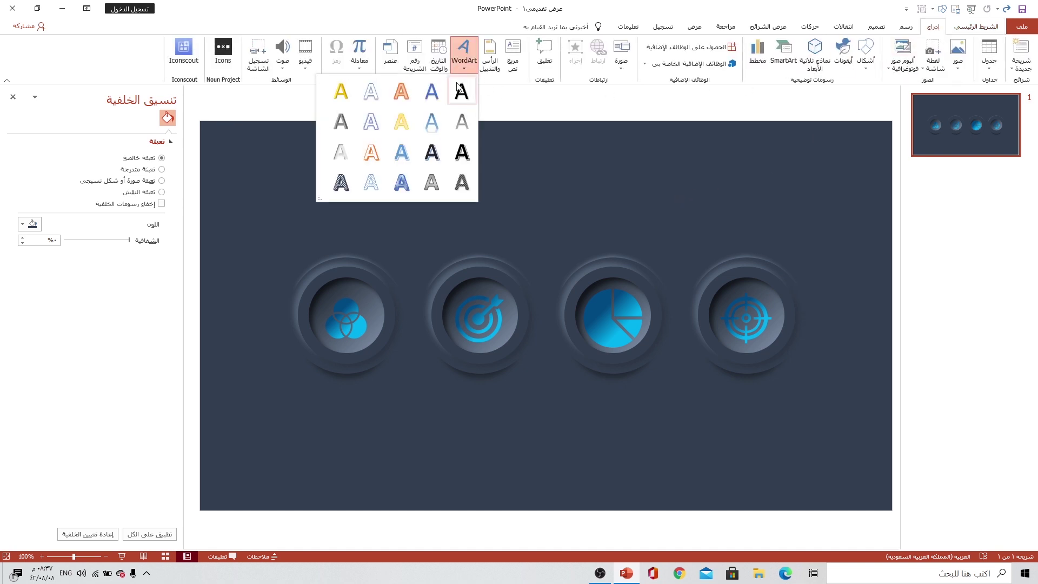
left_click(459, 178)
left_click_drag(538, 292, 523, 170)
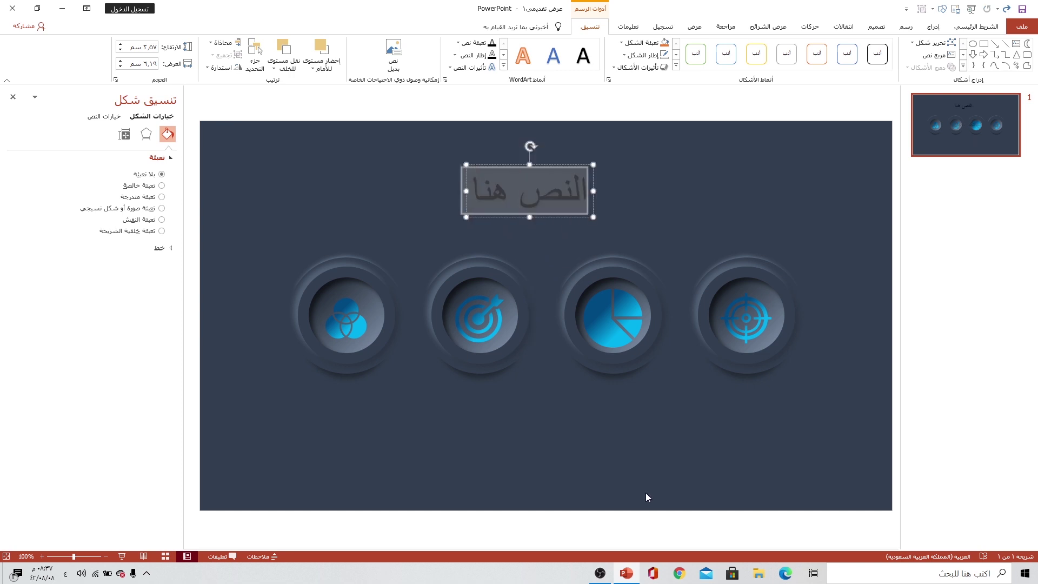
type("Presentation title")
left_click_drag(552, 167, 559, 140)
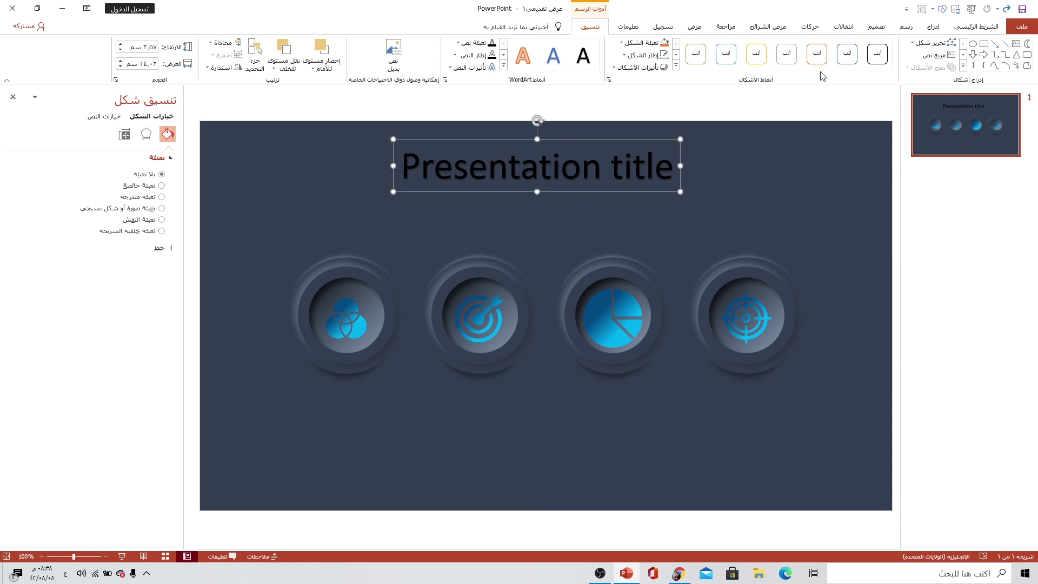
Step: Colour the title light blue and set its font to 29LT Bukra Bold Italic
left_click(975, 27)
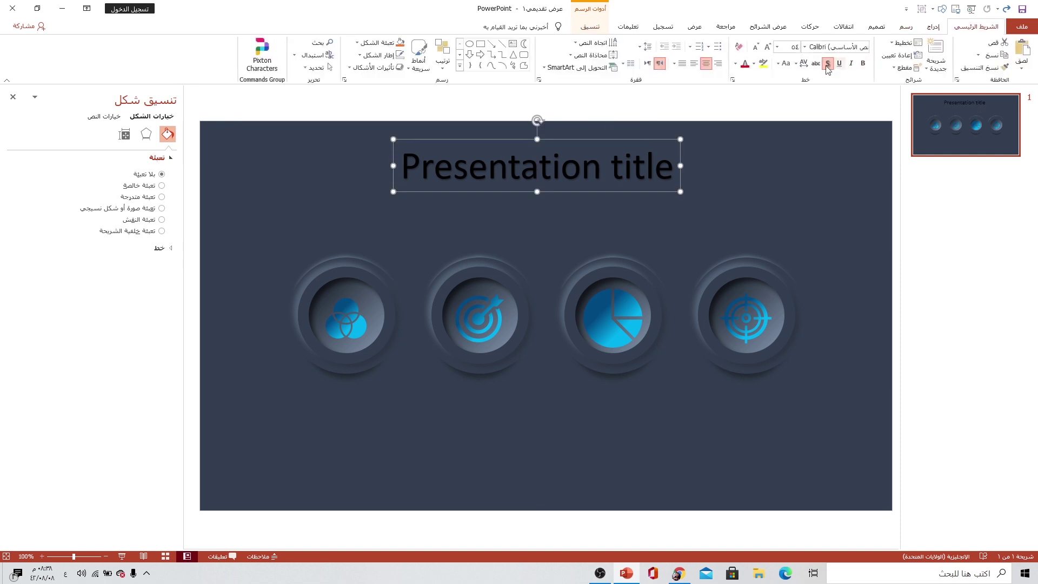
left_click(736, 63)
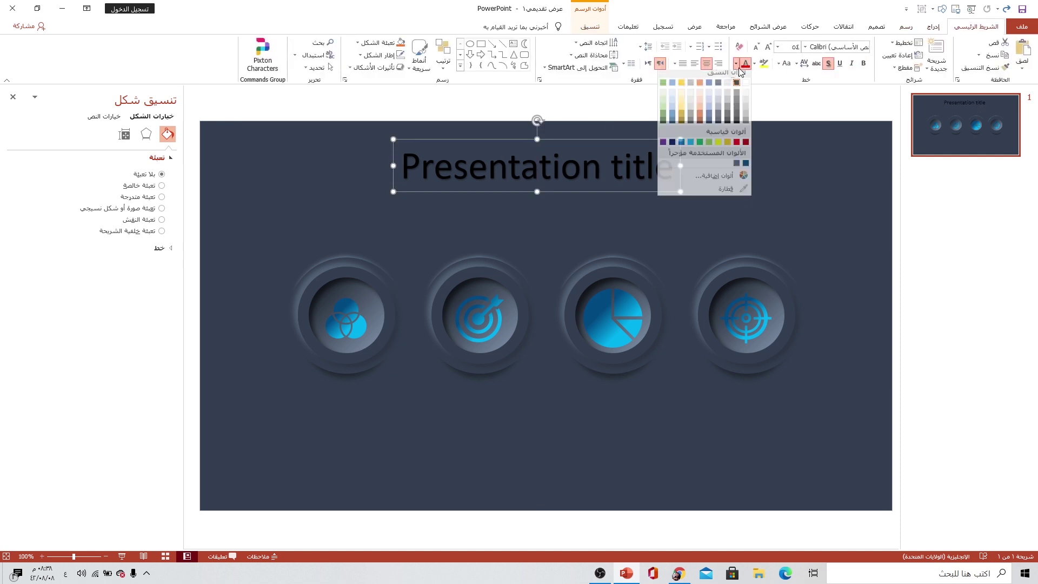
left_click(690, 148)
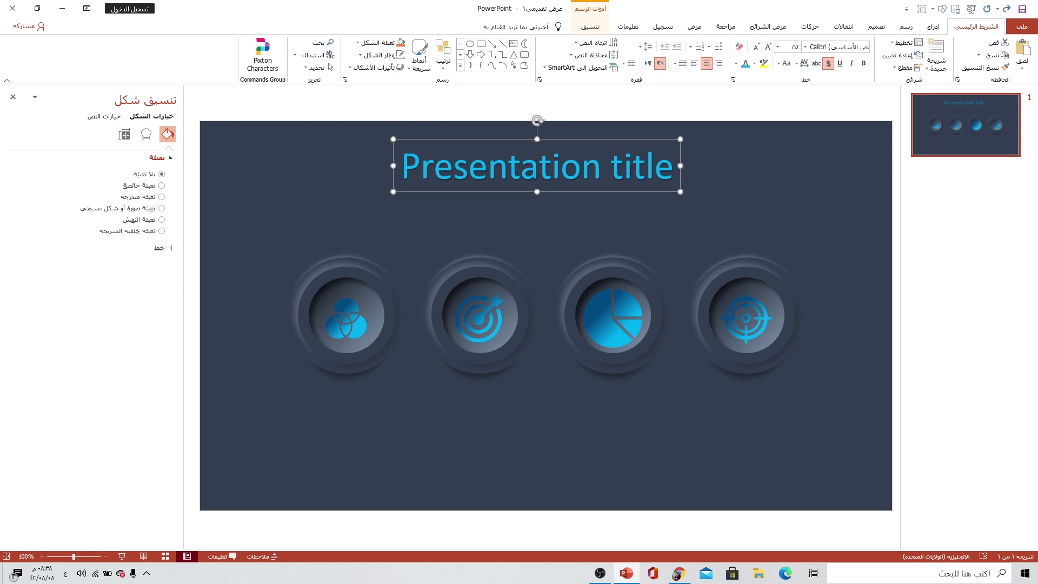
left_click(805, 48)
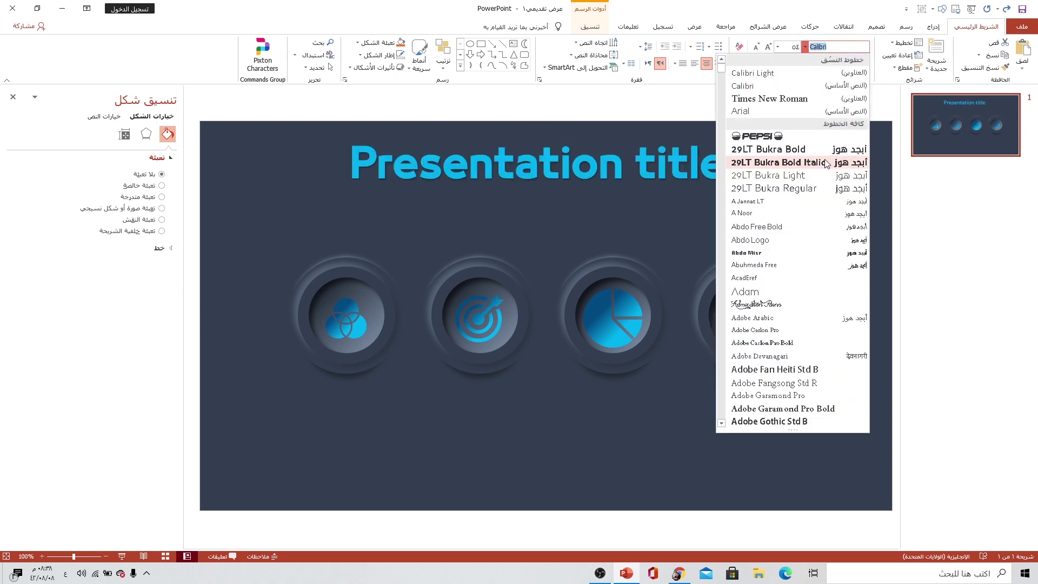
left_click(825, 162)
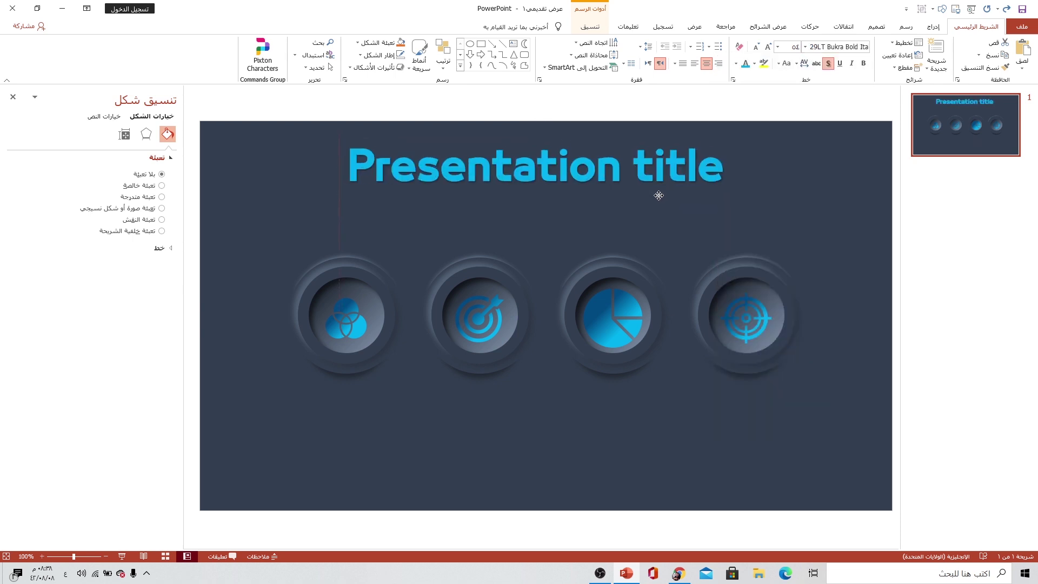
left_click(642, 215)
left_click(933, 27)
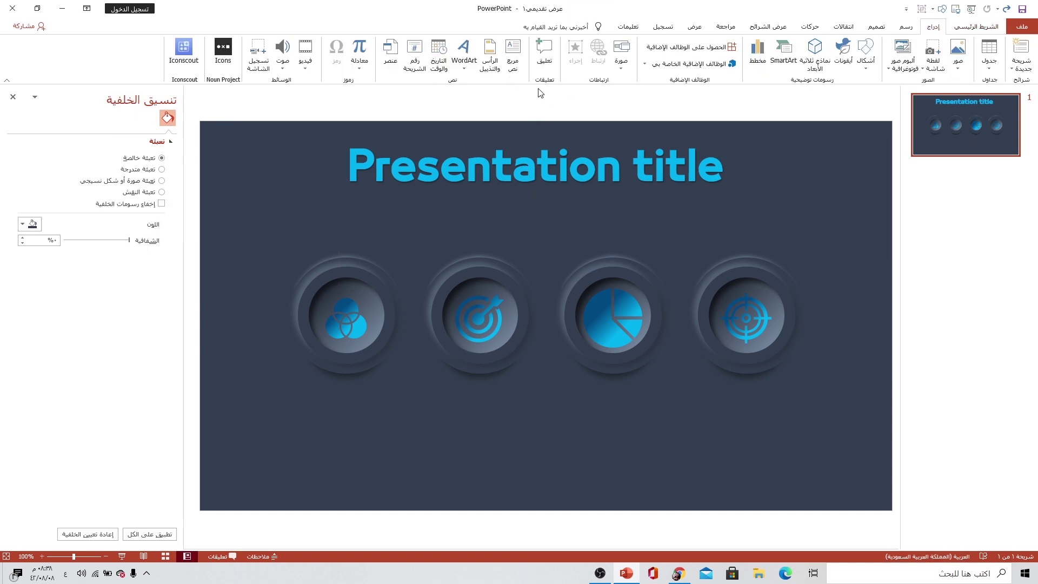
Step: Draw a text box, generate sample text with =rand(), and trim it to two sentences
left_click(512, 61)
left_click_drag(394, 203, 546, 247)
key("alt+shift")
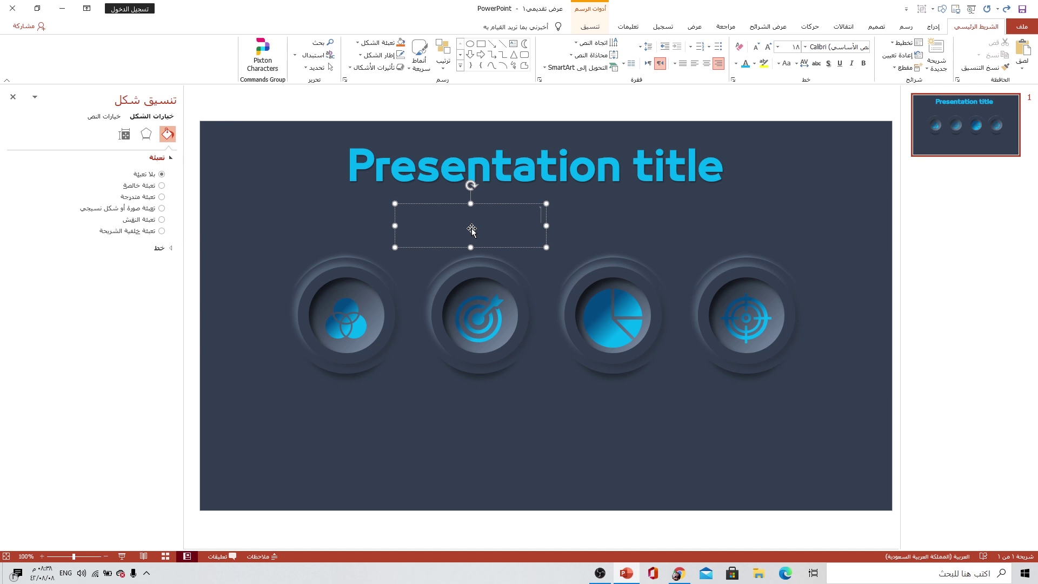
type("=r")
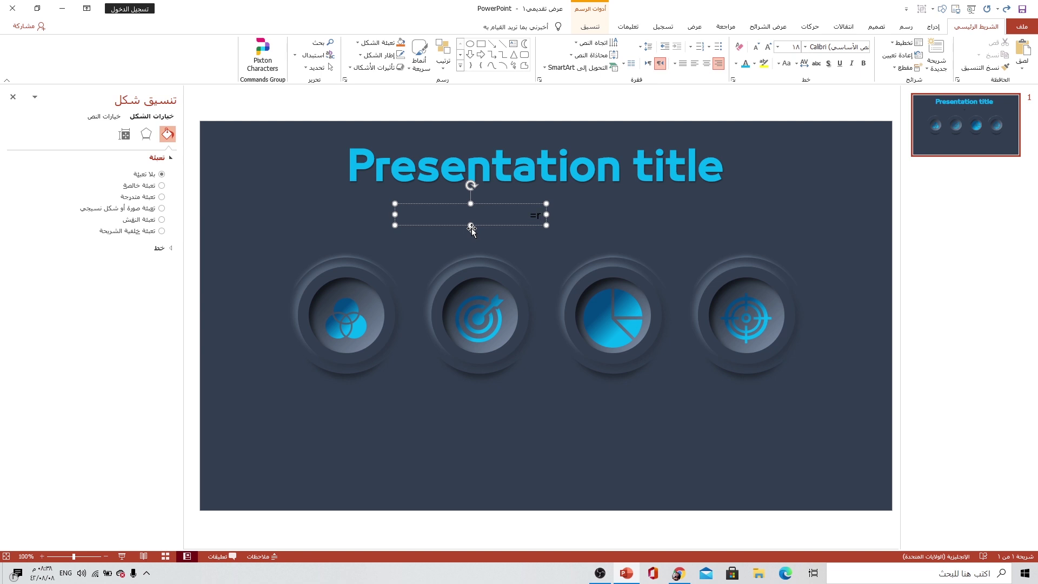
type("and()")
key("Return")
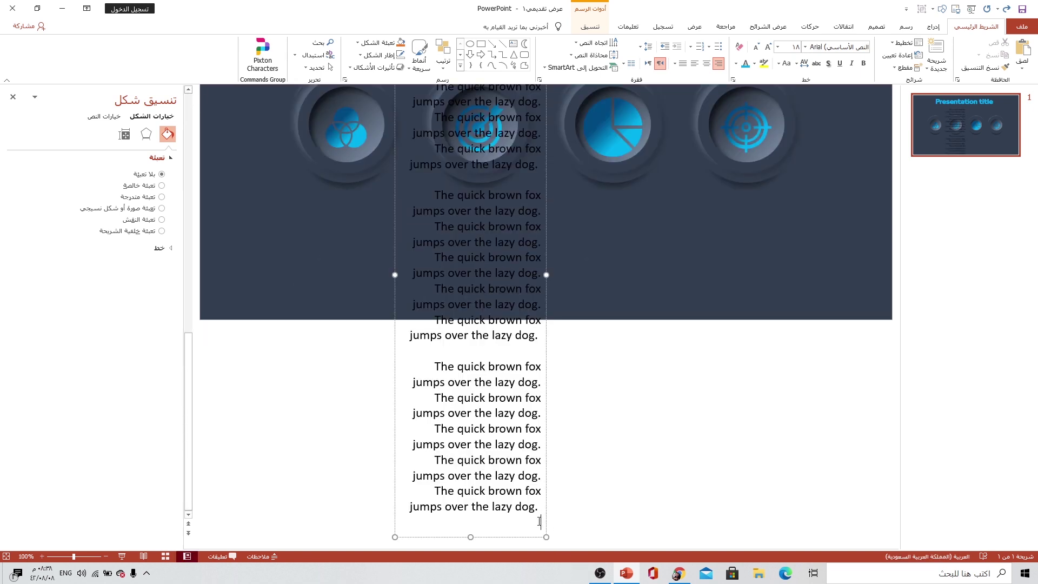
left_click_drag(539, 520, 540, 181)
key("BackSpace")
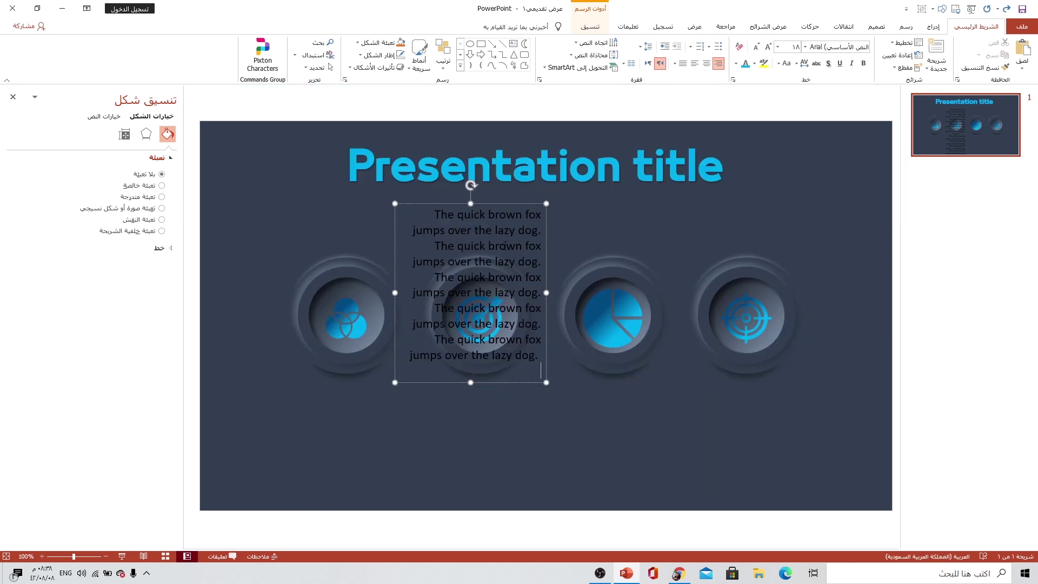
left_click_drag(526, 367, 436, 273)
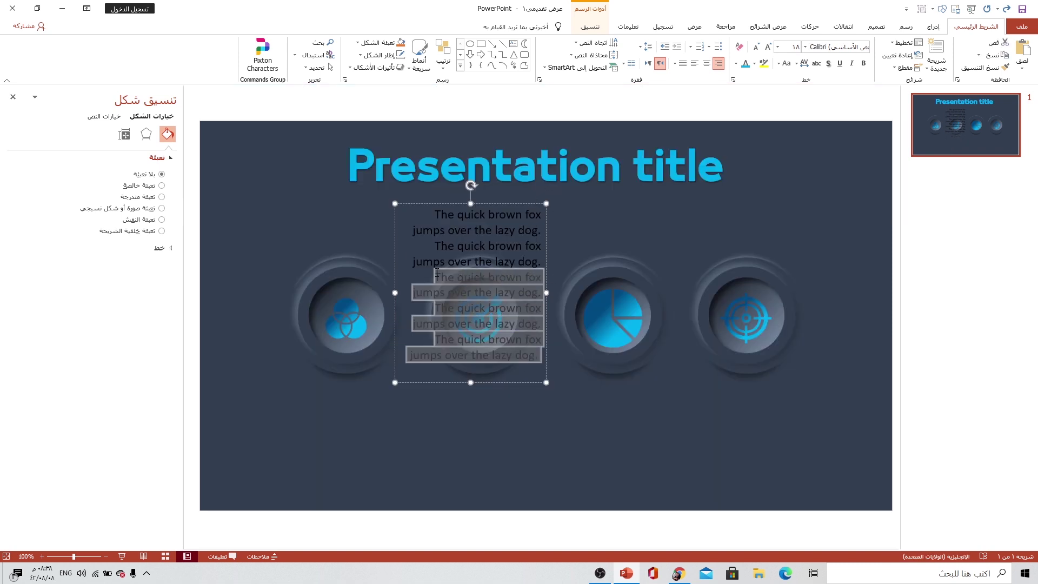
key("BackSpace")
key("BackSpace")
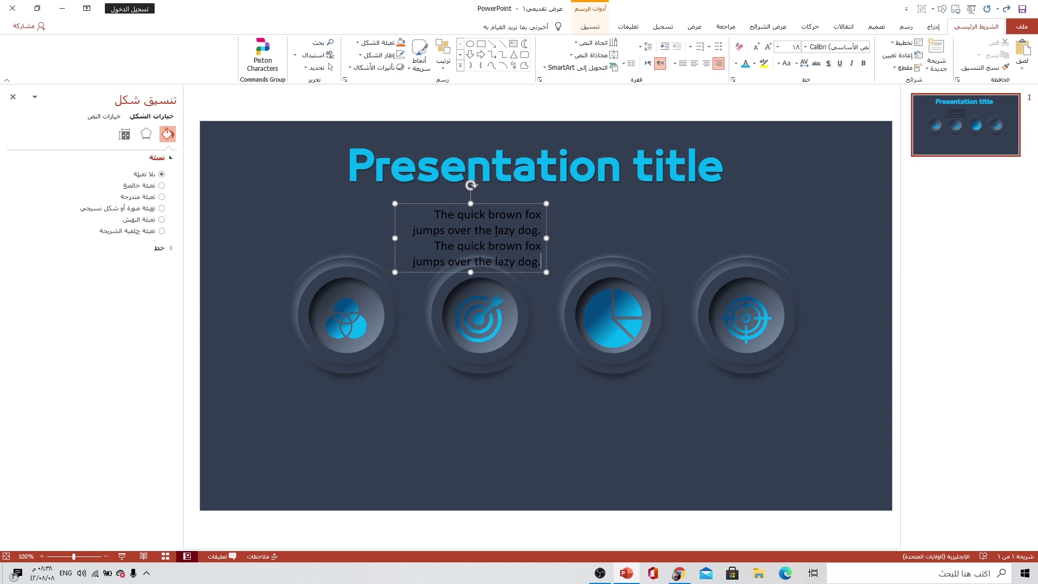
key("BackSpace")
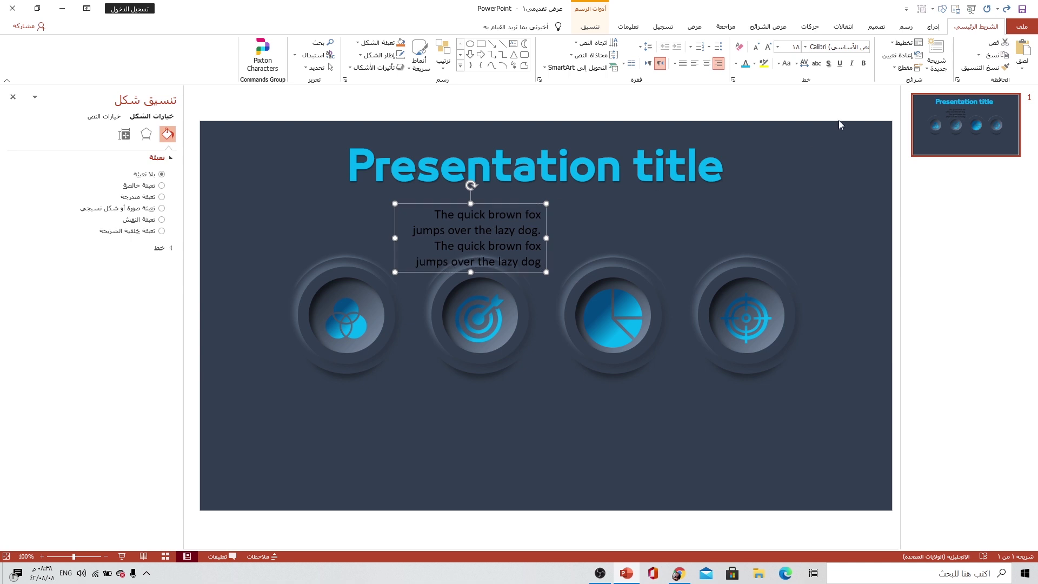
Step: Make the text light, centred and size 11, and move the box above the first circle
left_click(735, 64)
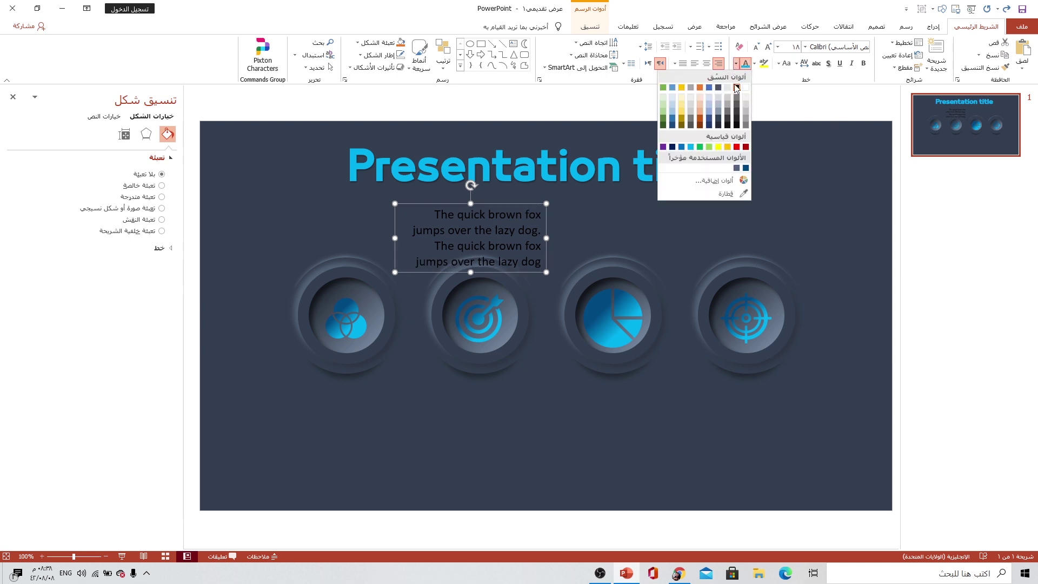
left_click(709, 102)
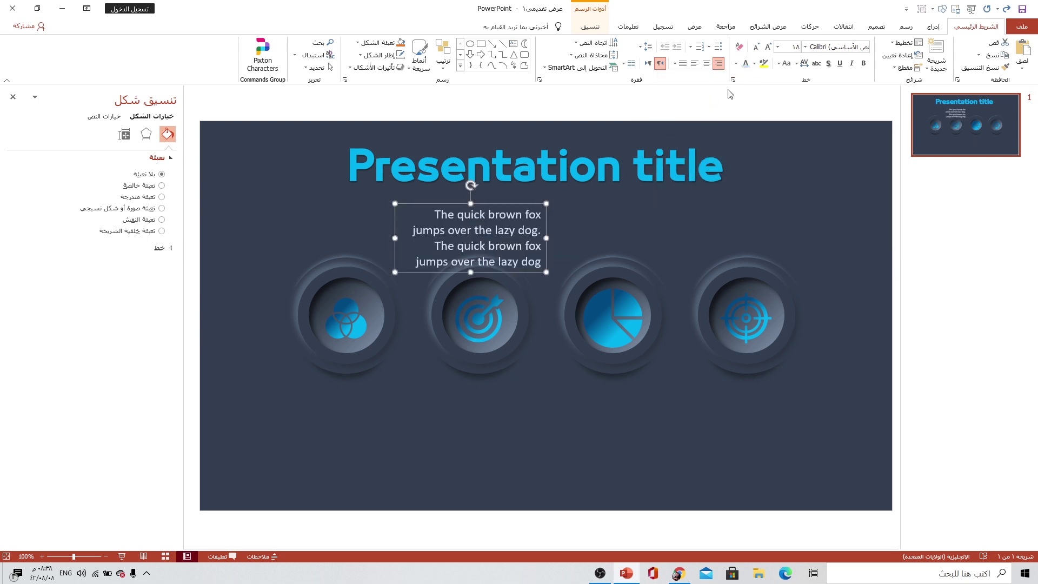
left_click(706, 63)
left_click(756, 48)
left_click(756, 48)
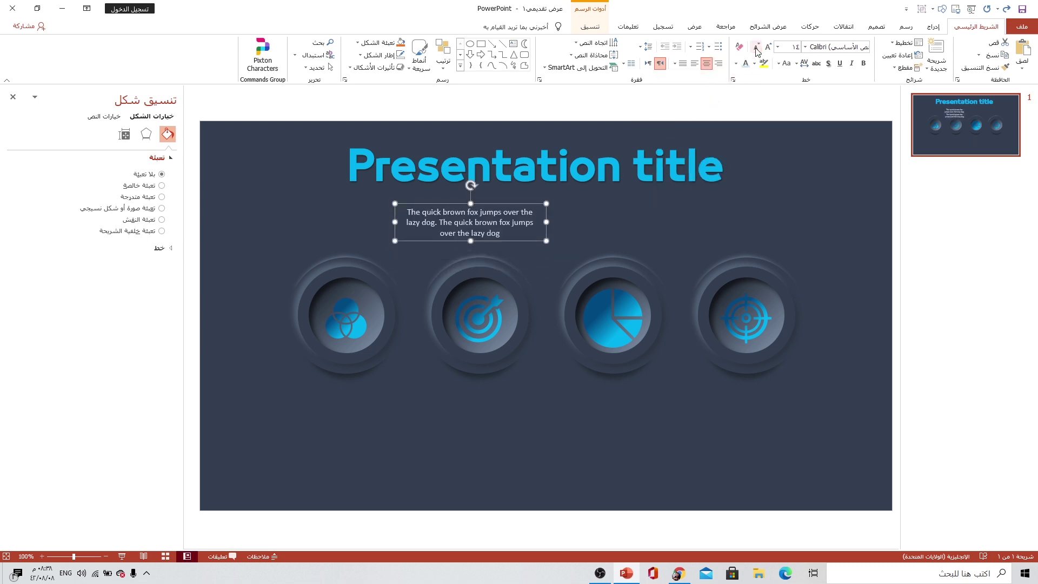
left_click(756, 48)
left_click(756, 48)
mouse_move(501, 203)
left_mouse_down()
mouse_move(379, 219)
mouse_move(419, 201)
left_mouse_up()
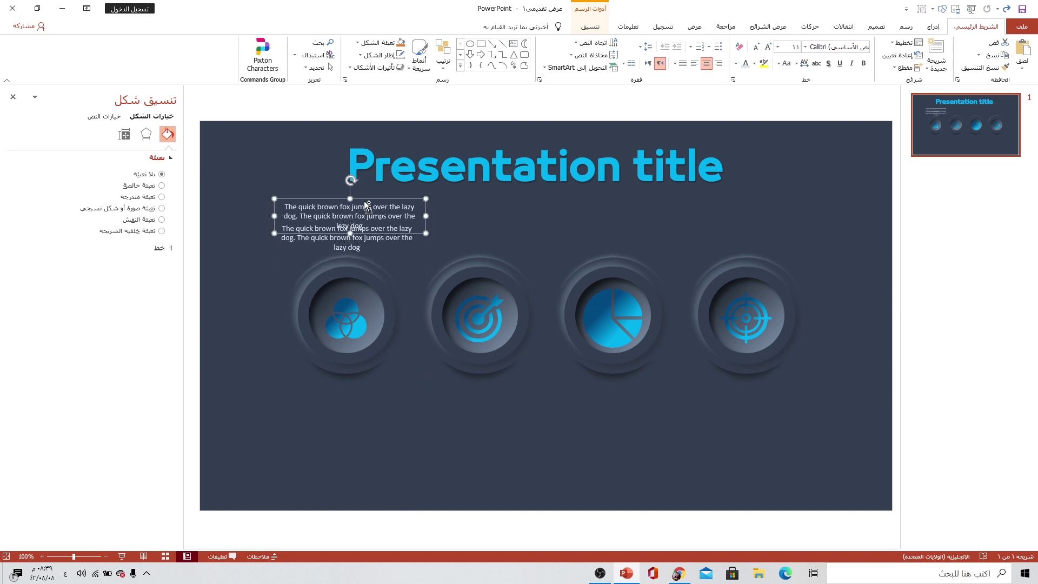
Step: Turn the copy into a 'Paragraph title' heading in blue, bold, size 16
key("ctrl+z")
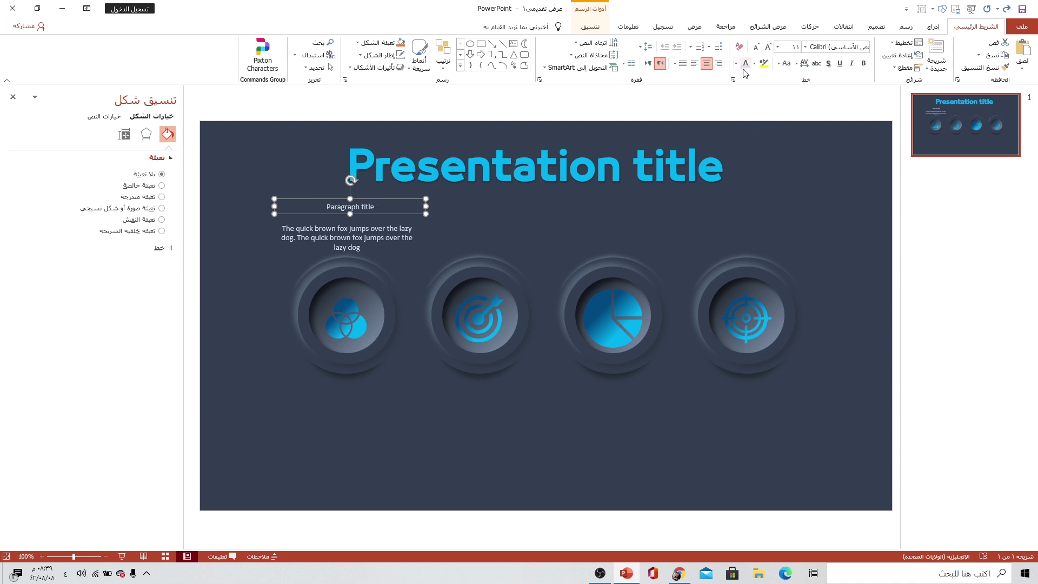
left_click(735, 64)
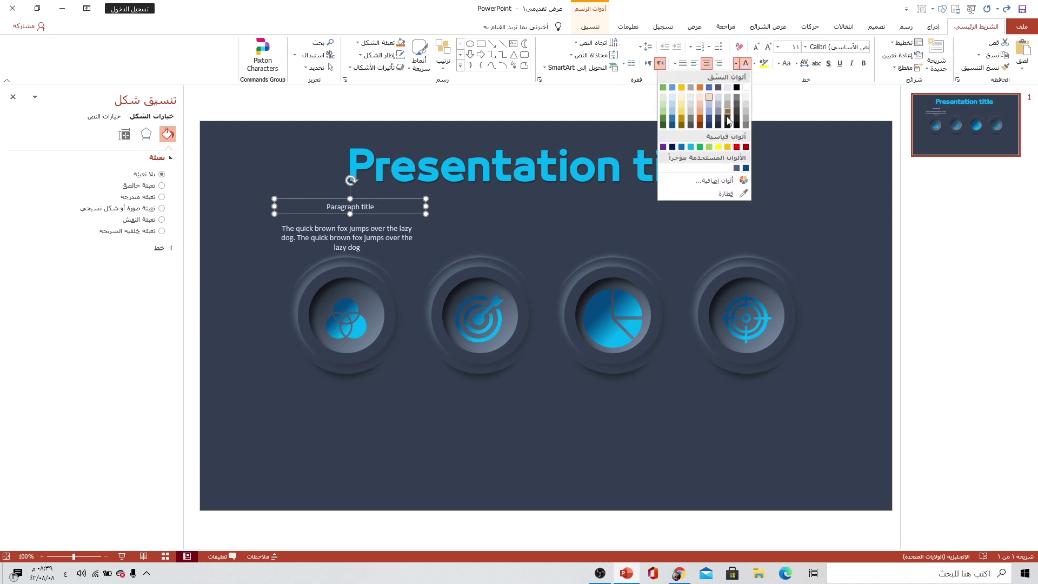
left_click(690, 147)
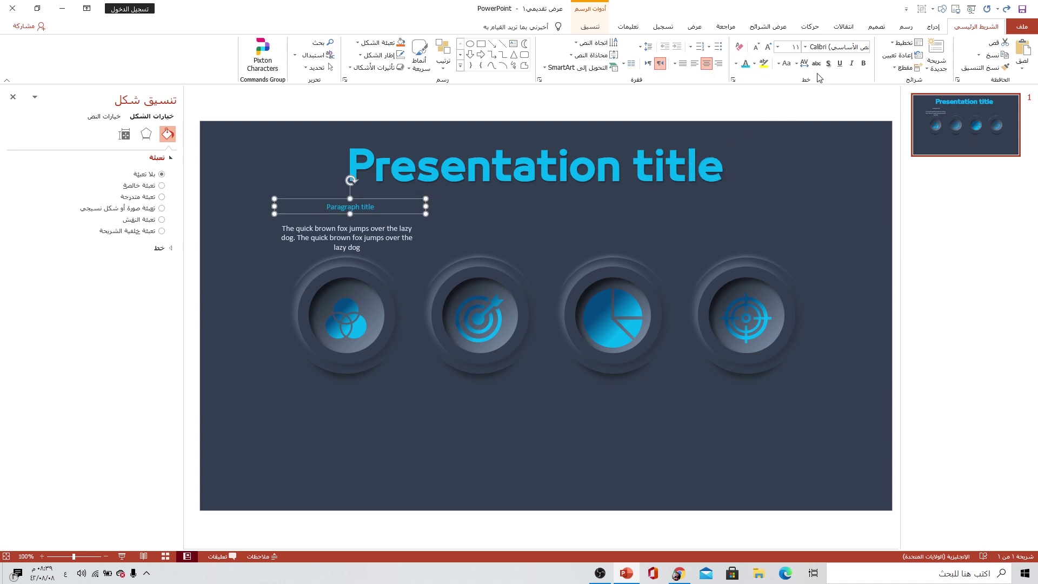
left_click(767, 47)
left_click(767, 47)
left_click(767, 47)
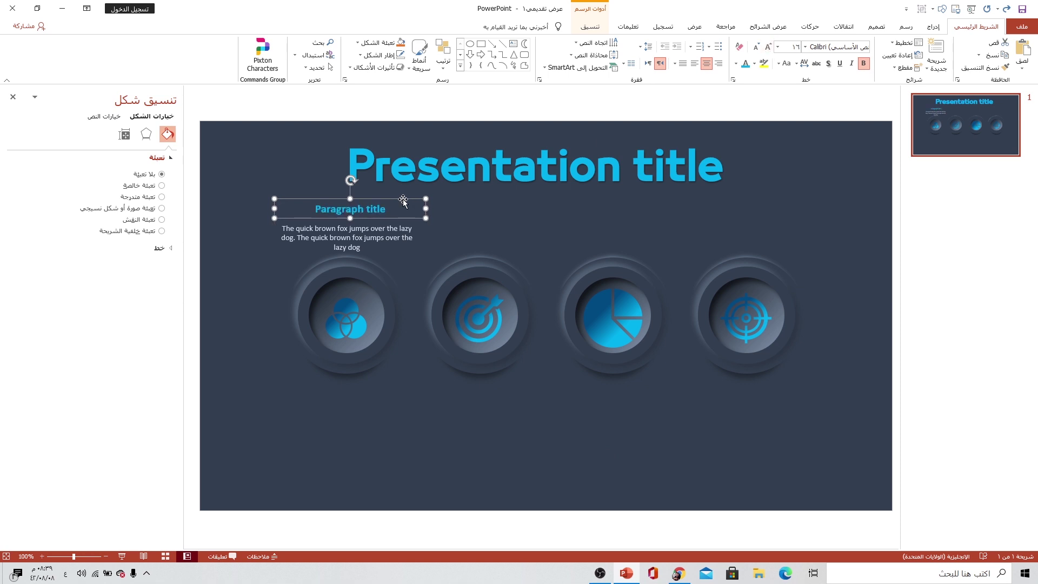
Step: Nudge the heading down onto the body text and group the two together
left_click_drag(402, 202, 400, 210)
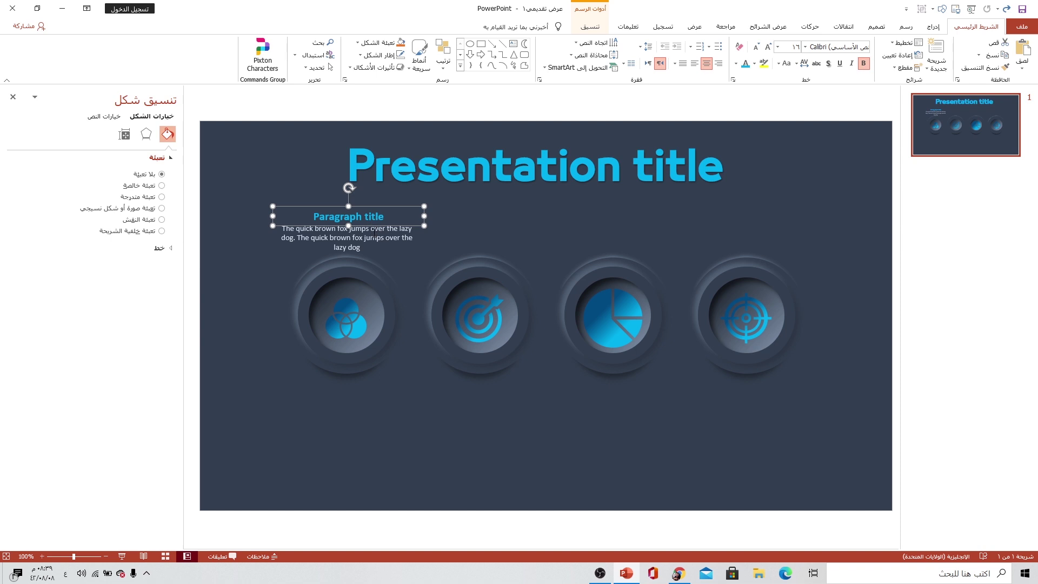
left_click(374, 232, "shift")
key("ctrl+g")
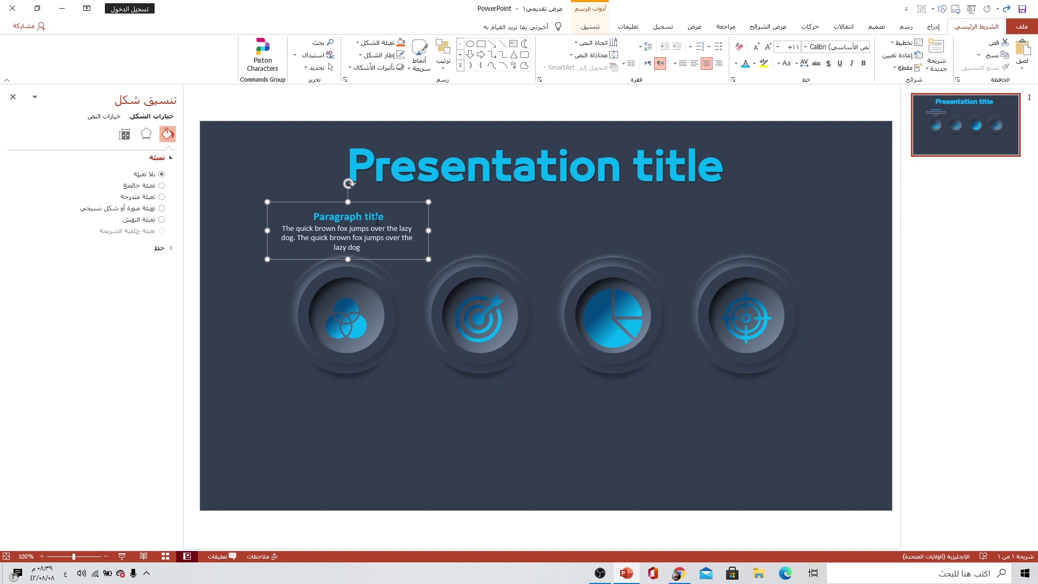
Step: Copy the paragraph block above the third circle and below the fourth circle
mouse_move(376, 221)
left_mouse_down()
mouse_move(533, 386)
mouse_move(541, 375)
mouse_move(616, 480)
mouse_move(656, 136)
mouse_move(614, 176)
left_mouse_up()
scroll(695, 358, "up", 2)
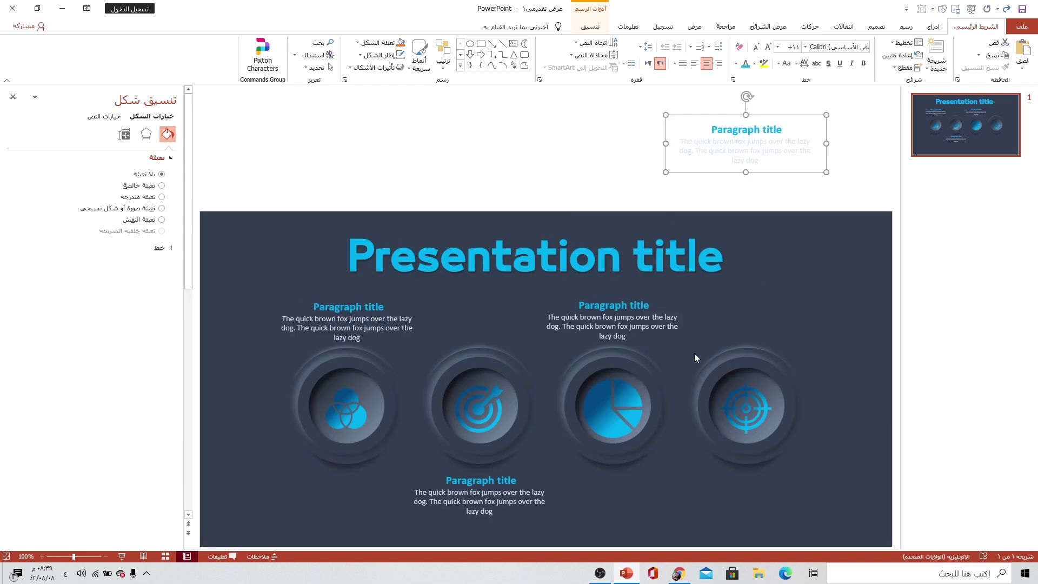
left_click_drag(722, 155, 728, 496)
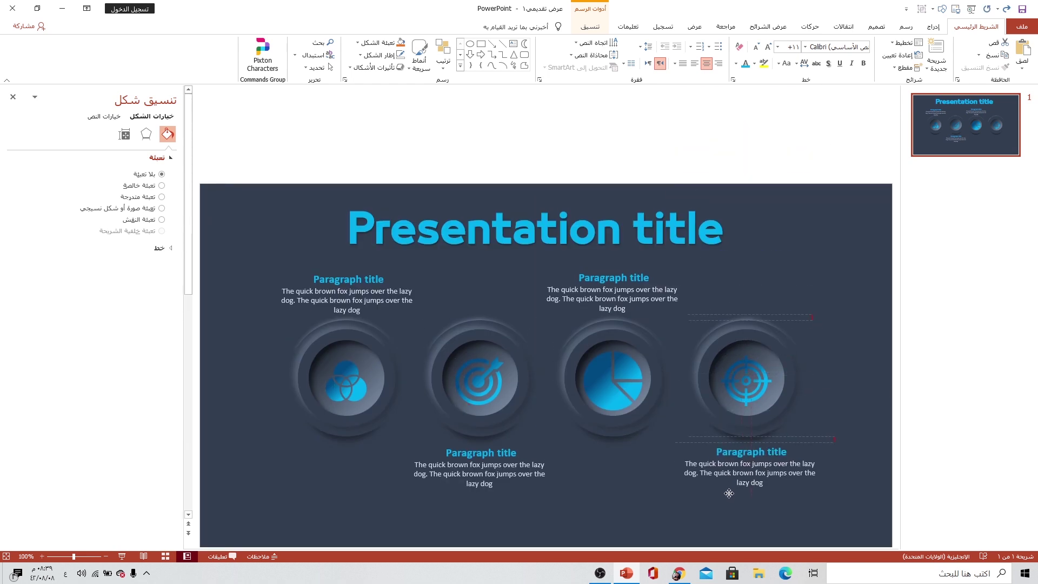
scroll(728, 496, "down", 2)
left_click(660, 497)
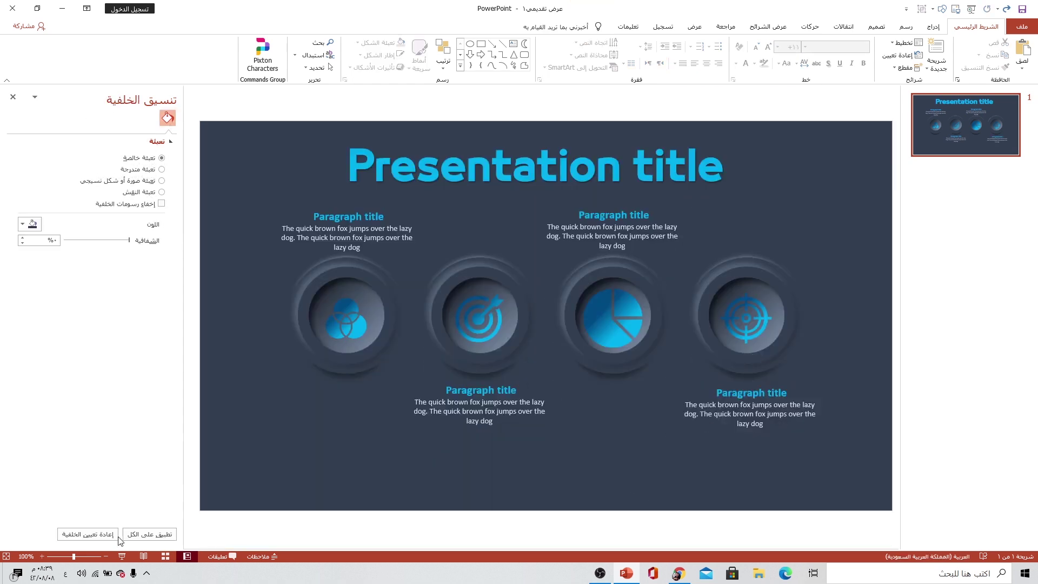
Step: Present the finished slide full screen as a slide show
left_click(187, 556)
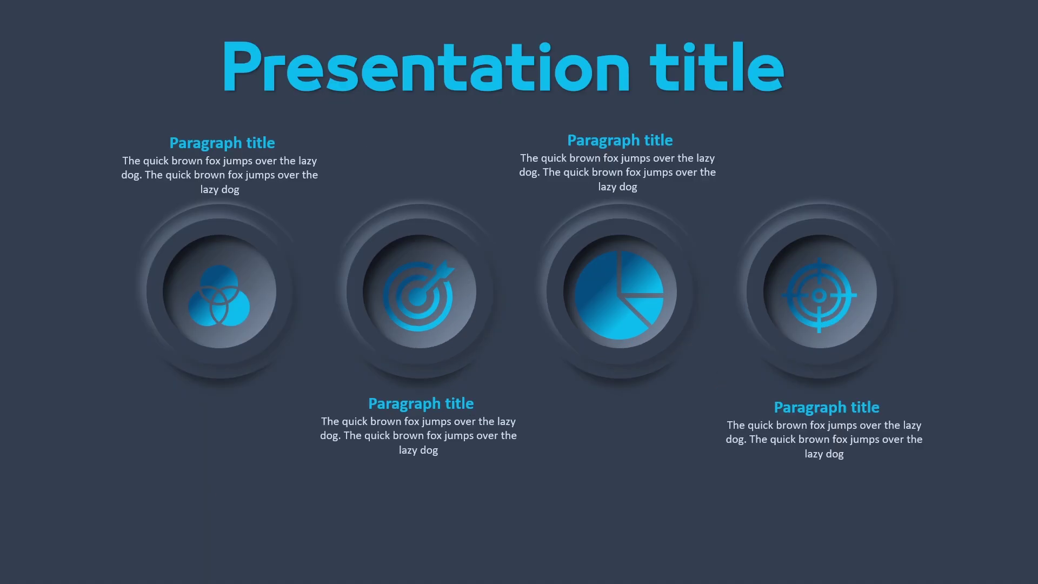